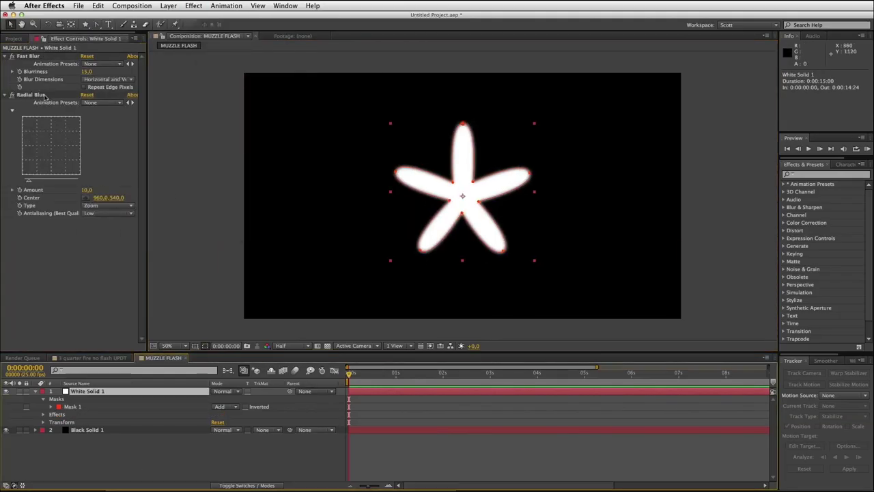
# Review the finished flash (Turbulent Displace, glow with A & B Colors) over the soldier footage
pyautogui.click(193, 5)
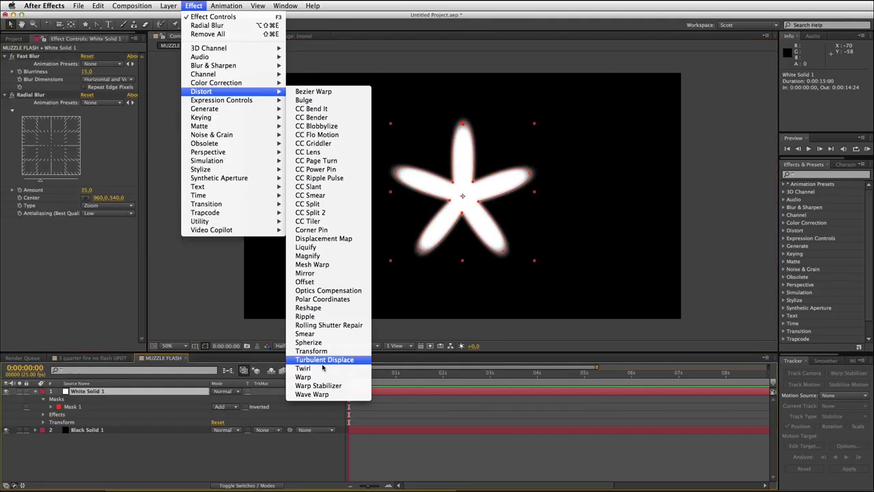
pyautogui.click(341, 361)
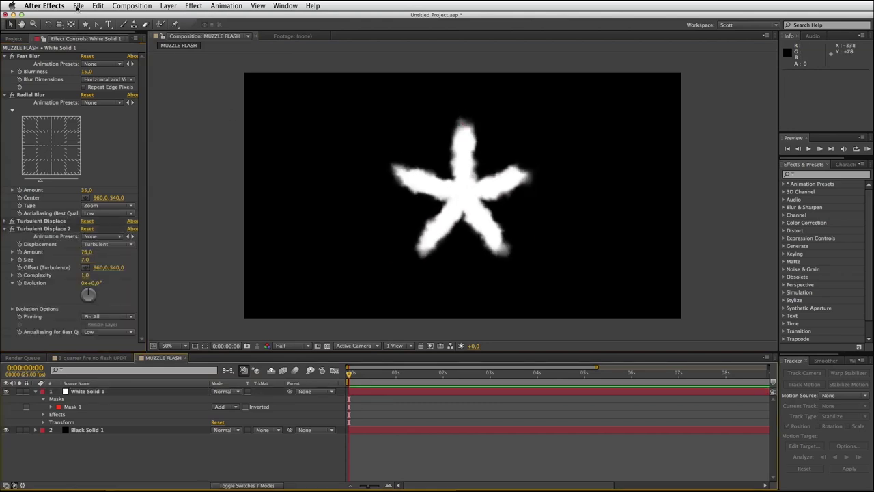
pyautogui.click(107, 187)
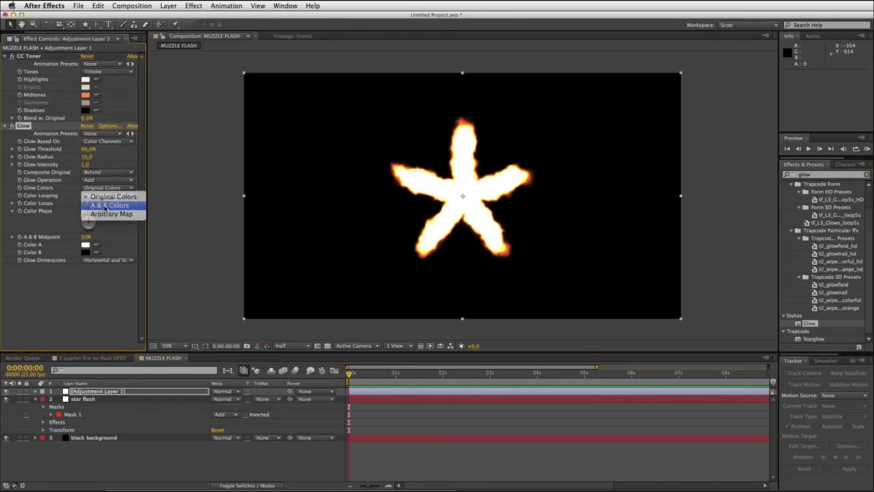
pyautogui.click(106, 205)
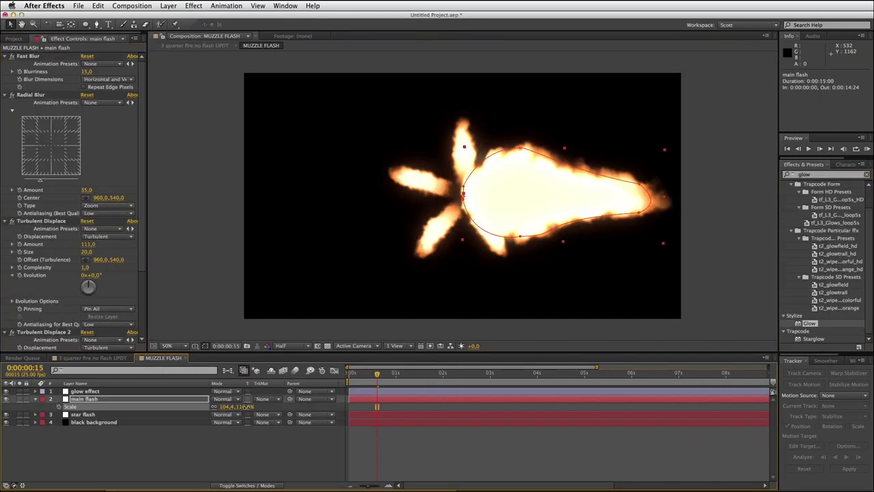
pyautogui.click(102, 358)
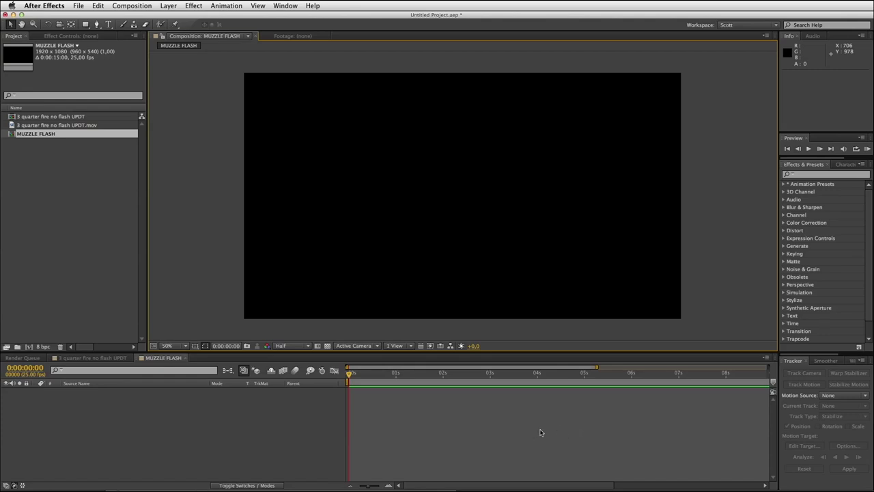
# Add a comp-sized black solid to MUZZLE FLASH
pyautogui.click(169, 6)
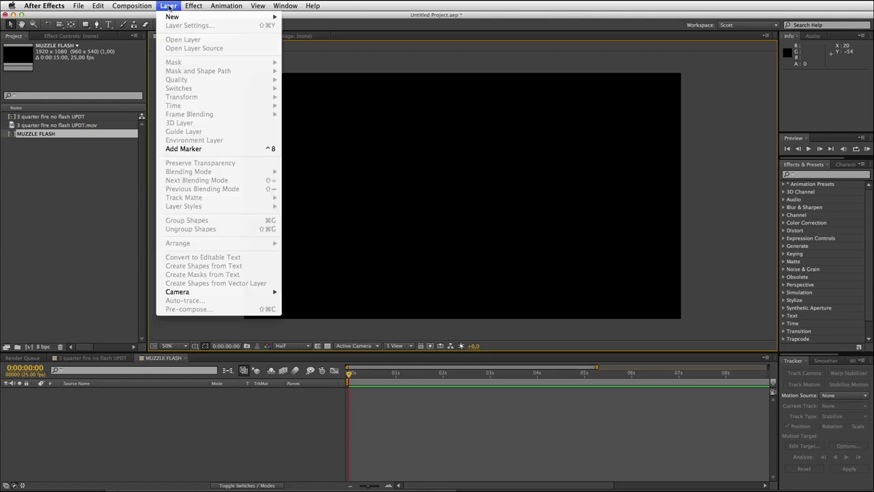
pyautogui.moveTo(176, 16)
pyautogui.click(327, 29)
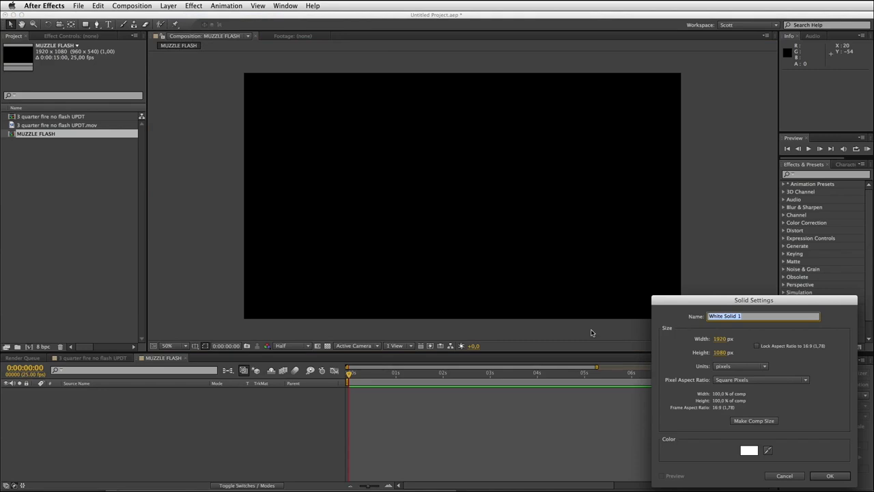
pyautogui.click(749, 450)
pyautogui.click(186, 489)
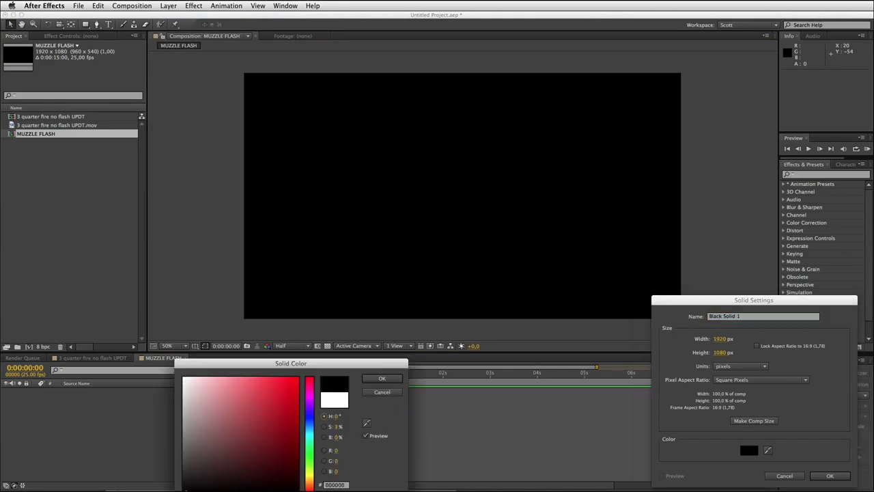
pyautogui.click(382, 378)
pyautogui.click(829, 475)
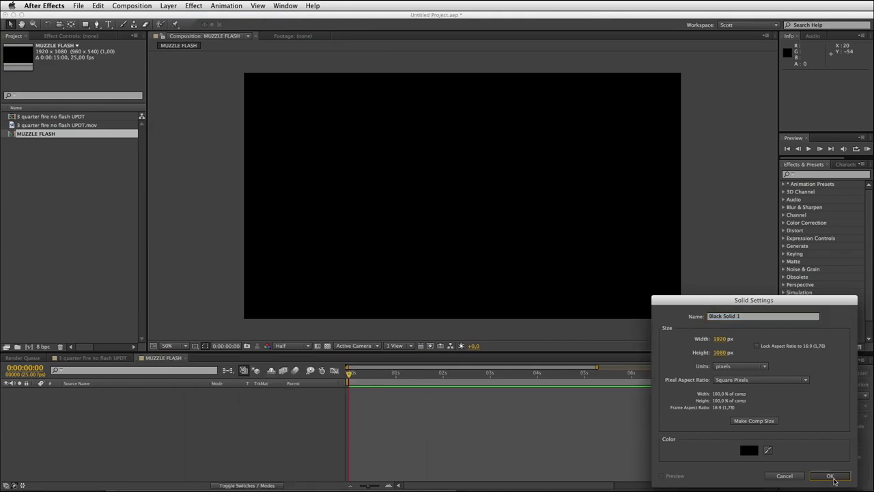
# Add a comp-sized white solid, White Solid 1, above the black one
pyautogui.click(168, 7)
pyautogui.moveTo(174, 18)
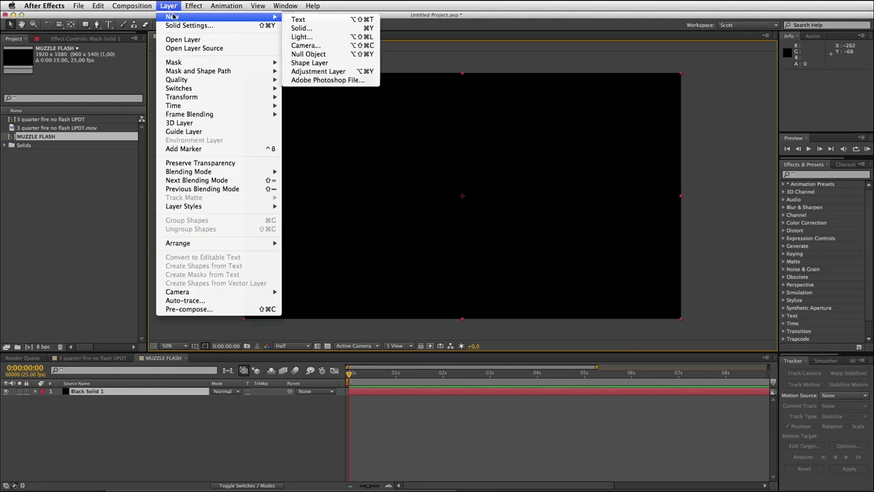
pyautogui.click(318, 29)
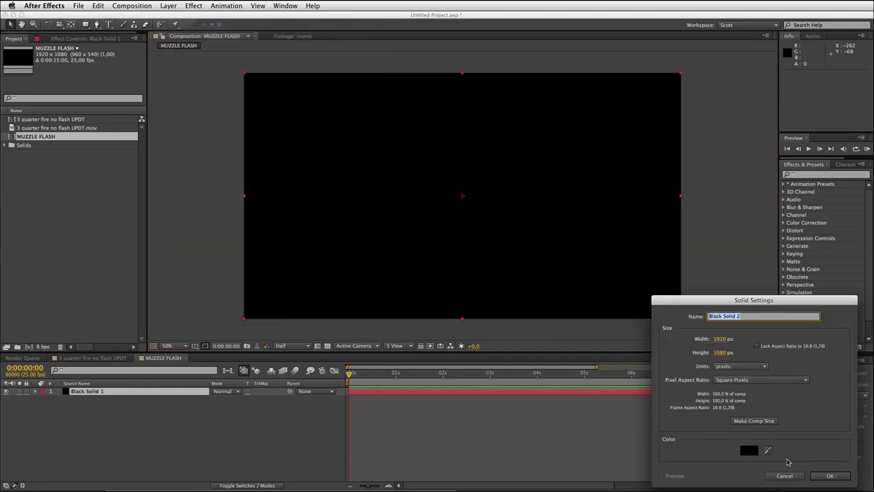
pyautogui.click(749, 450)
pyautogui.click(183, 377)
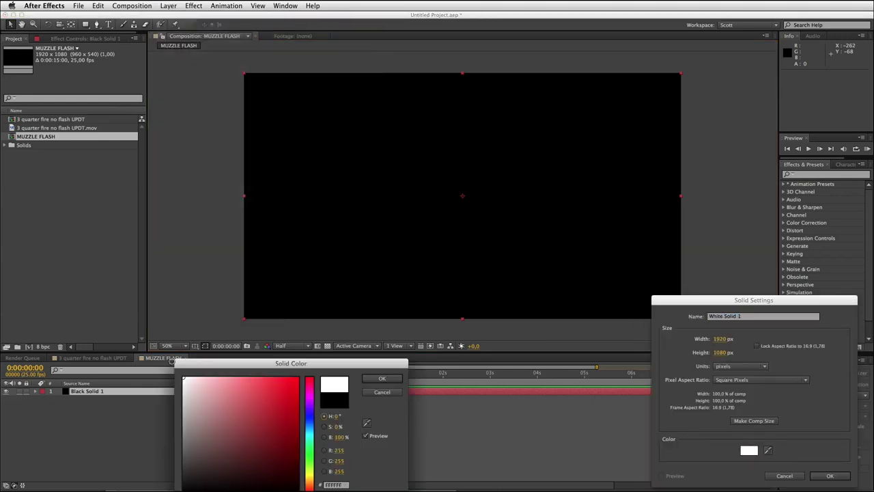
pyautogui.click(381, 379)
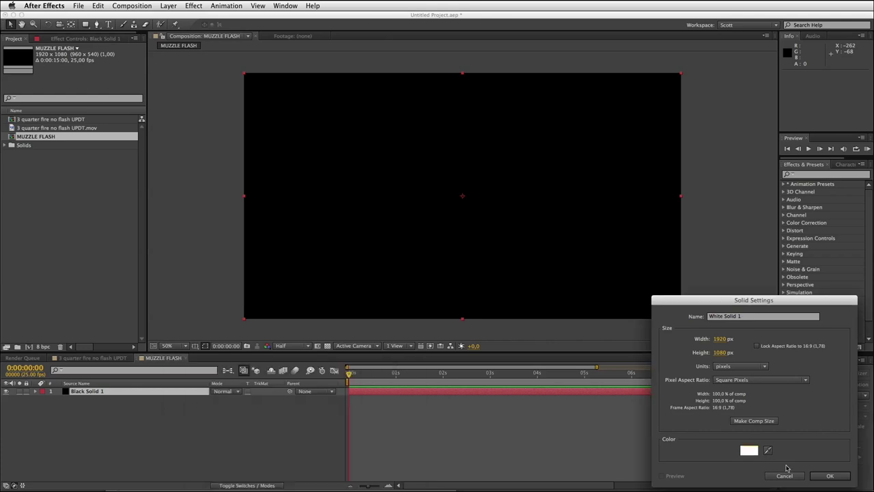
pyautogui.click(828, 476)
pyautogui.click(185, 434)
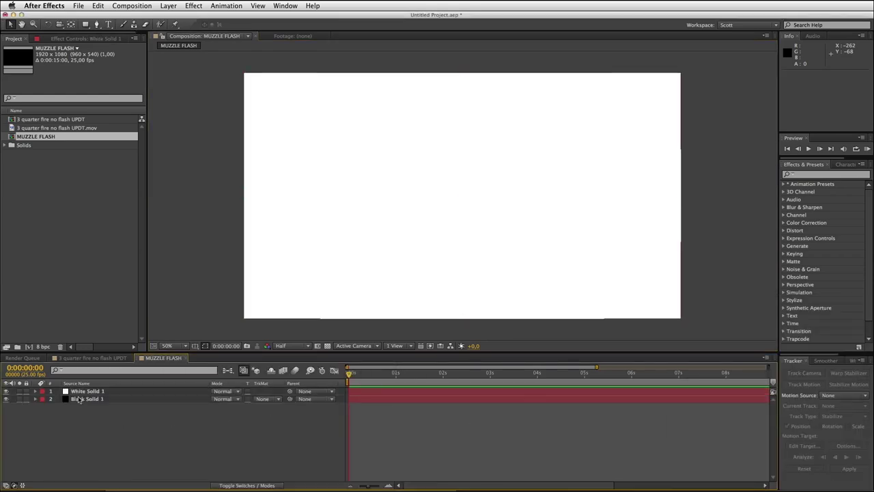
# Draw a star mask on White Solid 1 with the Star Tool
pyautogui.click(80, 392)
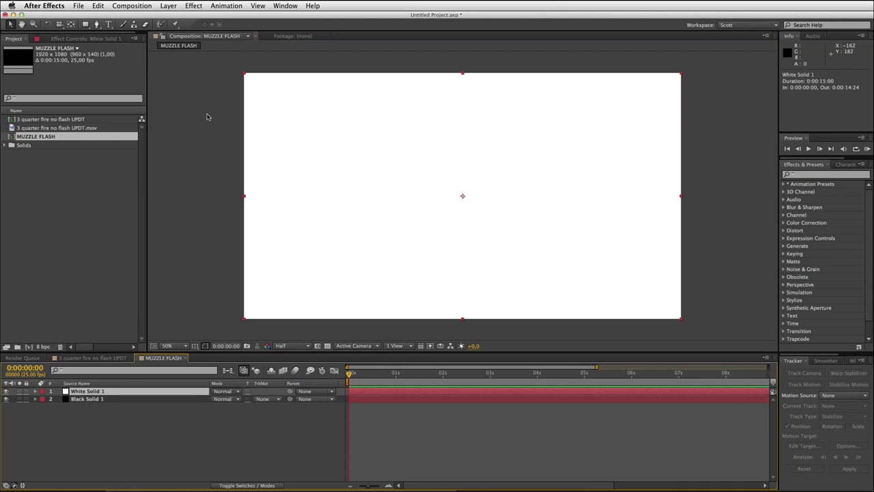
pyautogui.click(85, 24)
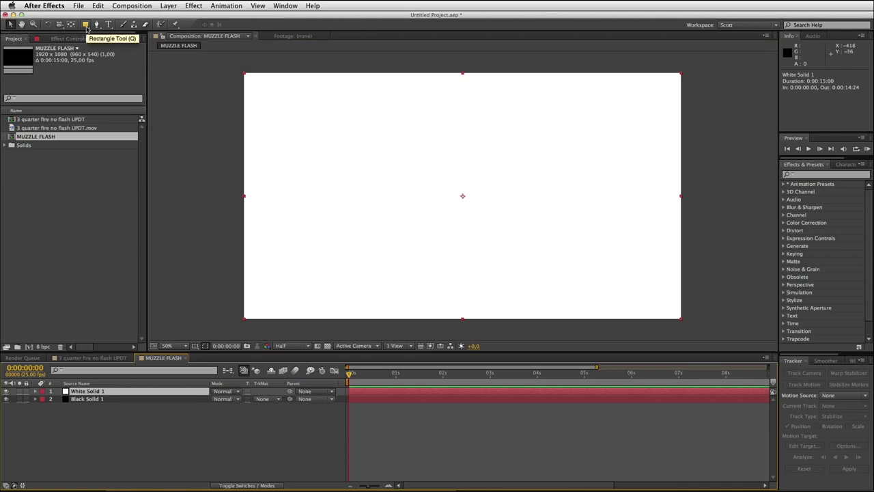
pyautogui.moveTo(87, 27); pyautogui.dragTo(114, 64)
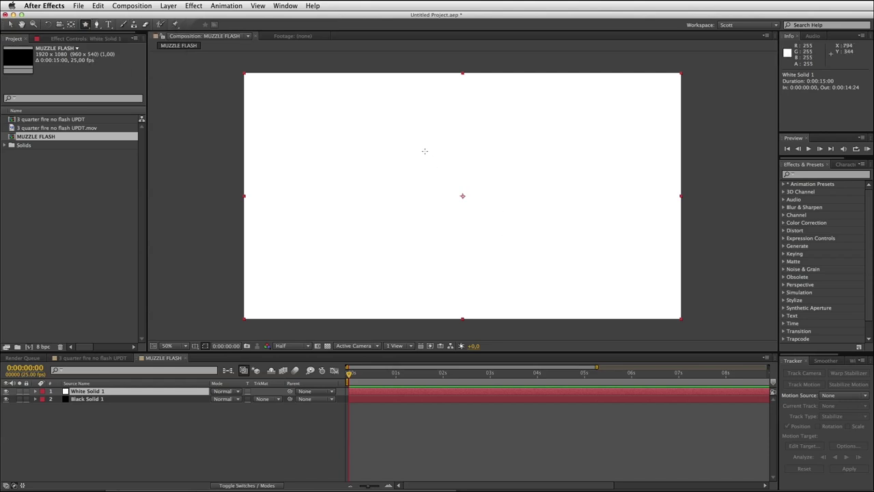
pyautogui.moveTo(424, 151); pyautogui.dragTo(464, 208)
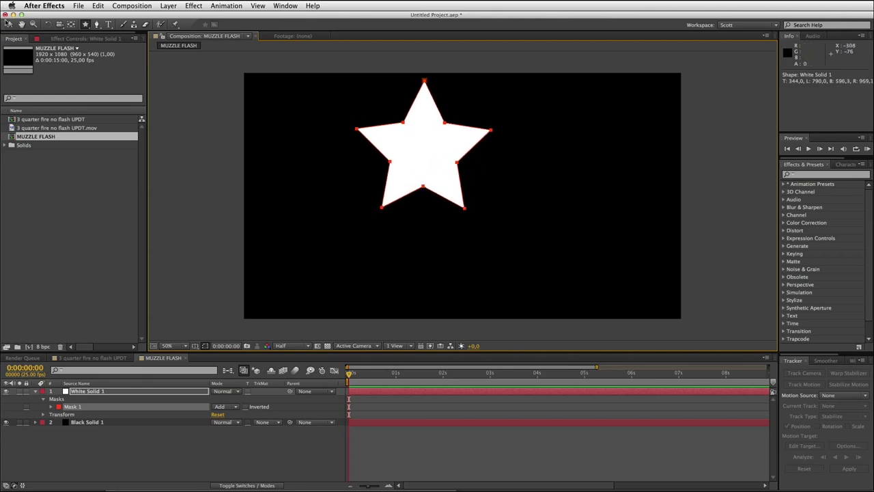
# Move the whole star mask to the centre of the frame
pyautogui.press('v')
pyautogui.doubleClick(431, 110)
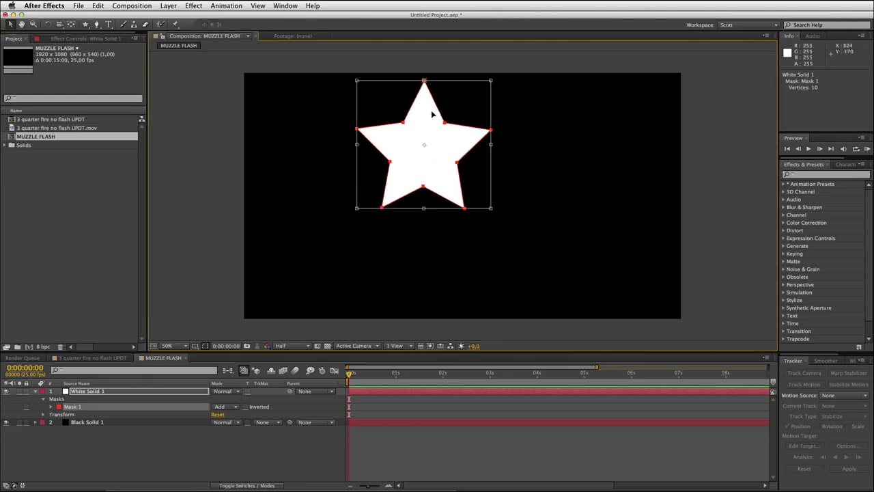
pyautogui.moveTo(431, 110); pyautogui.dragTo(469, 159)
pyautogui.press('Return')
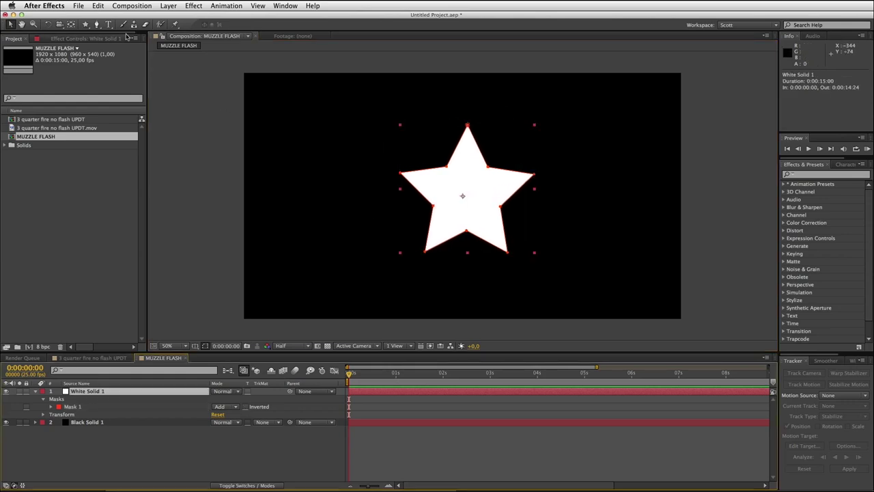
# Round off all five star tips with the Convert Vertex Tool
pyautogui.click(97, 26)
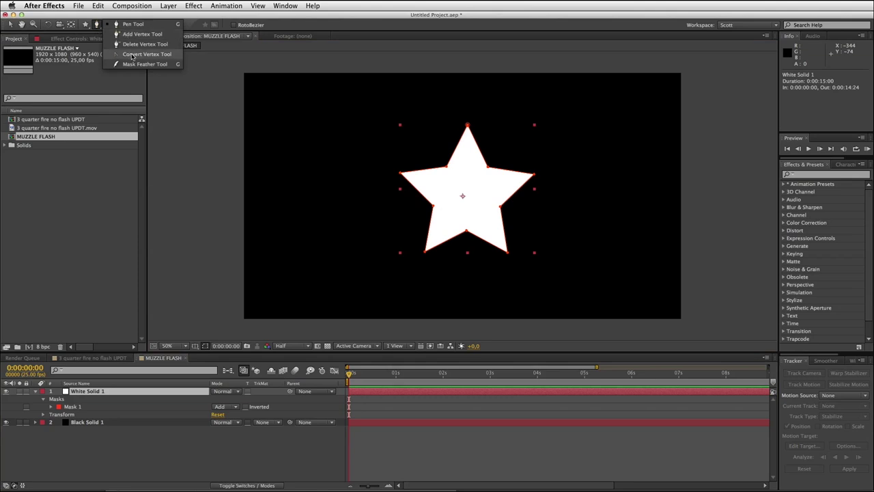
pyautogui.click(132, 56)
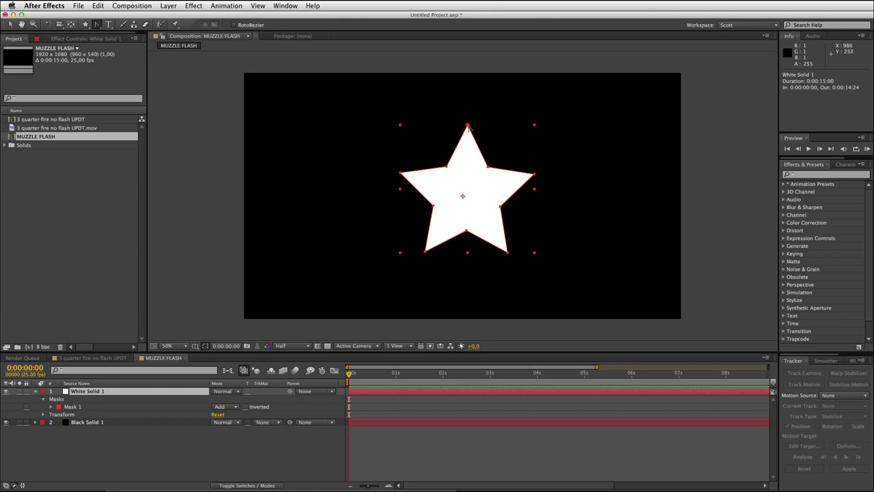
pyautogui.moveTo(468, 126); pyautogui.dragTo(483, 125)
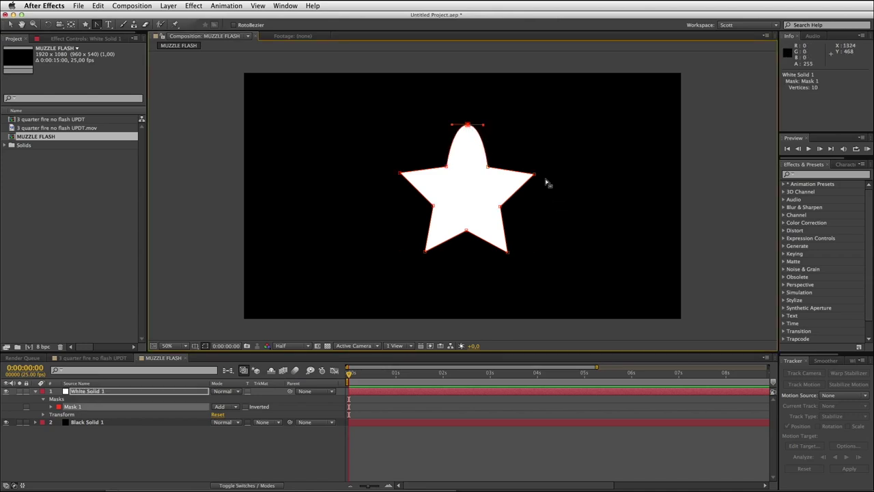
pyautogui.moveTo(535, 176); pyautogui.dragTo(539, 189)
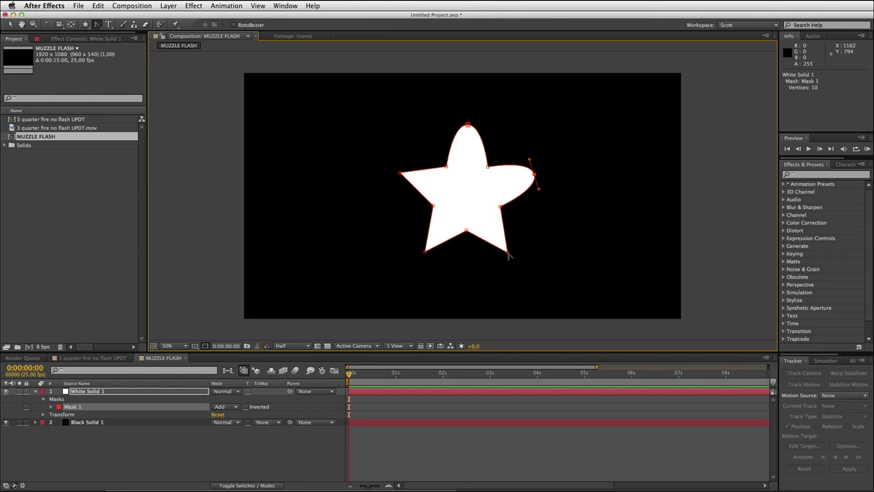
pyautogui.moveTo(507, 252); pyautogui.dragTo(519, 244)
pyautogui.moveTo(425, 253); pyautogui.dragTo(422, 254)
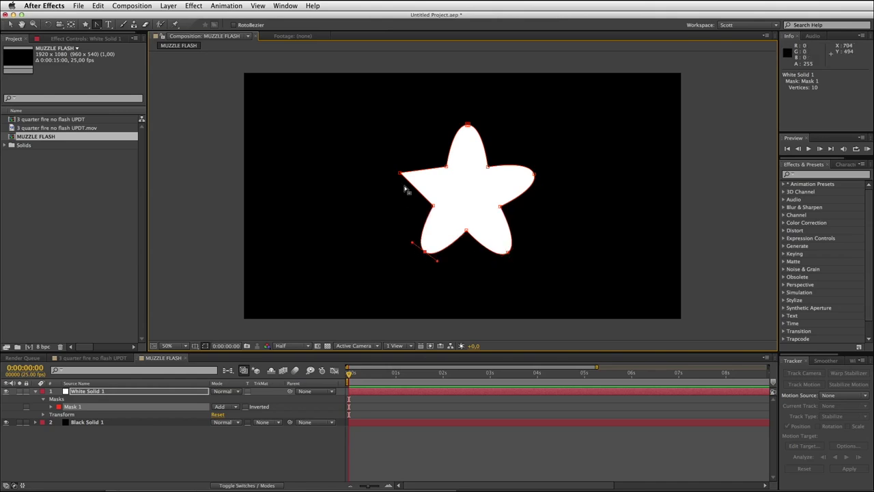
pyautogui.moveTo(399, 172); pyautogui.dragTo(404, 160)
# Pull the star's inner vertices toward the centre to slim the arms
pyautogui.press('v')
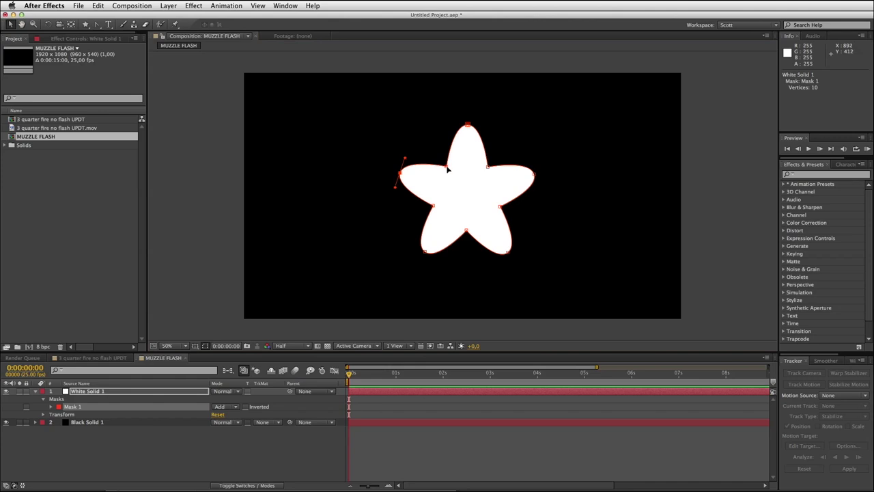
pyautogui.moveTo(448, 169); pyautogui.dragTo(454, 202)
pyautogui.click(493, 205)
pyautogui.click(466, 231)
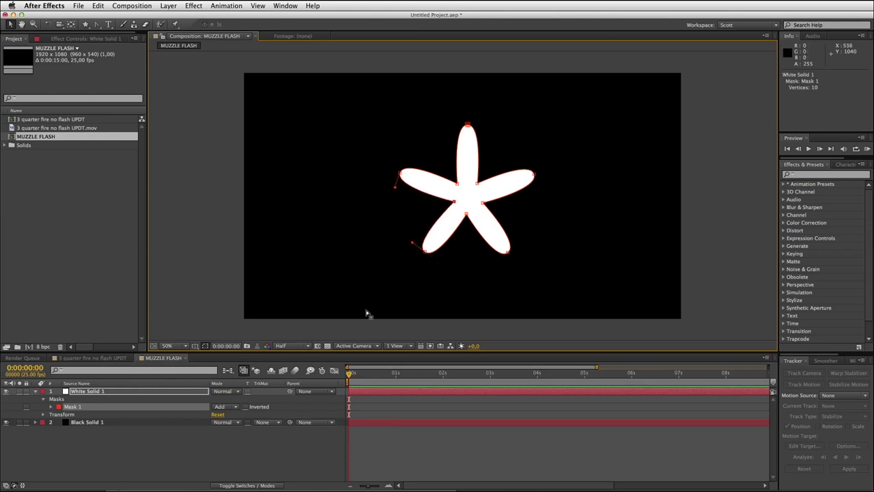
pyautogui.click(104, 448)
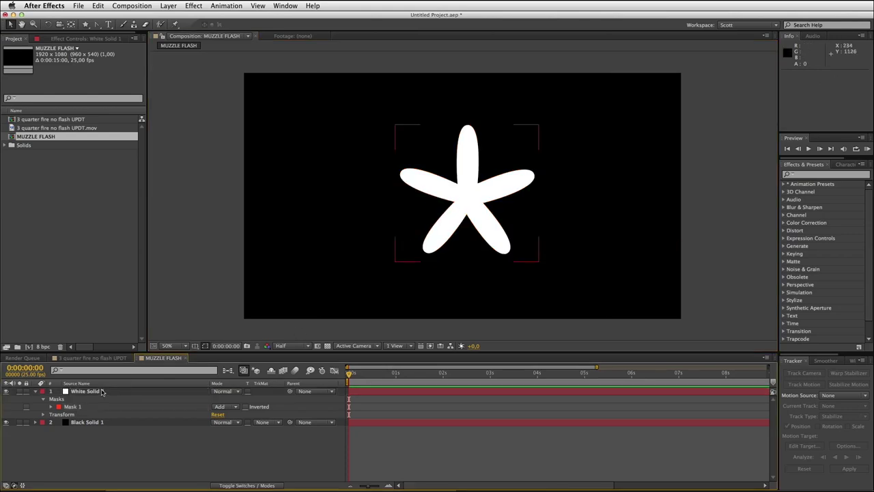
# Apply Fast Blur with Blurriness 15 to White Solid 1, hiding the mask outline to check it
pyautogui.click(103, 391)
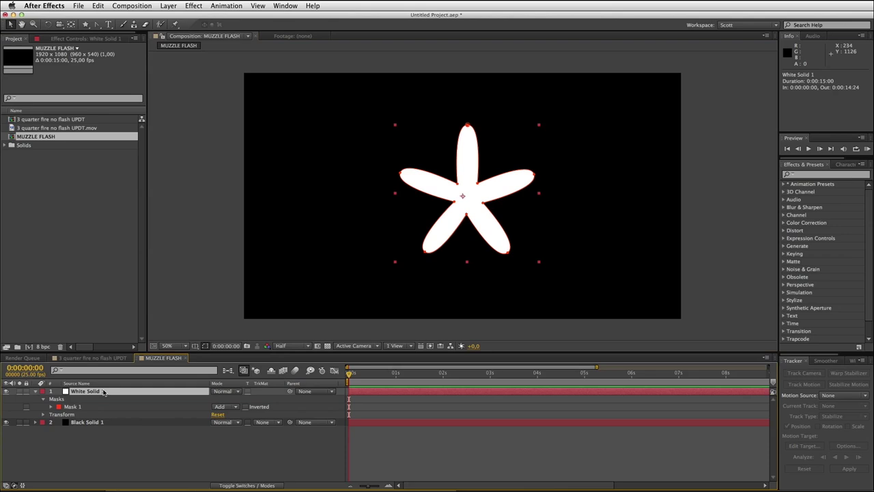
pyautogui.click(192, 6)
pyautogui.moveTo(239, 67)
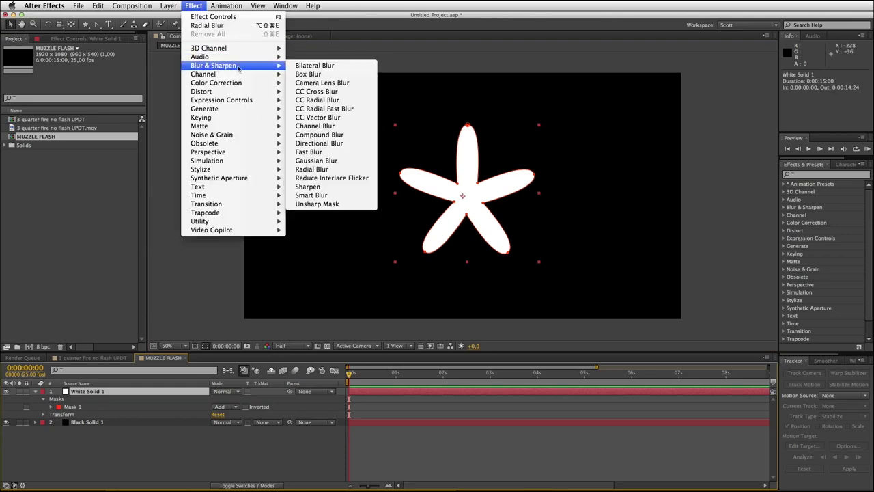
pyautogui.click(307, 152)
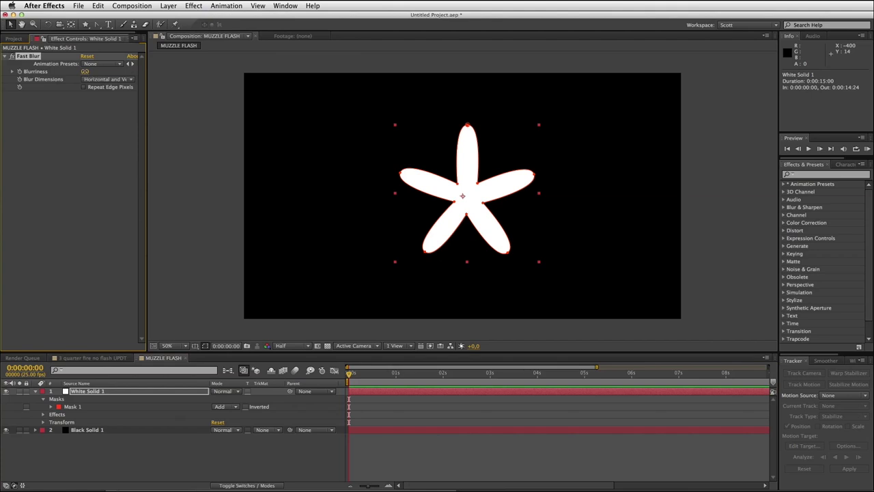
pyautogui.click(84, 71)
pyautogui.write('15')
pyautogui.press('Return')
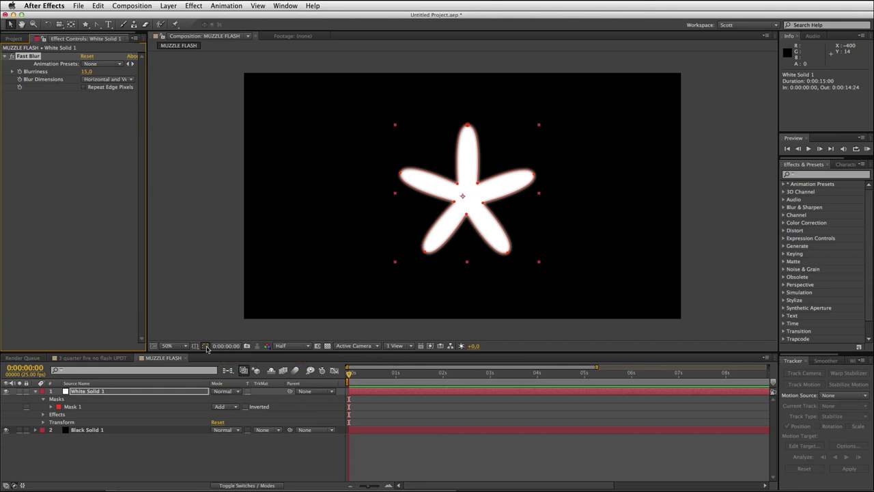
pyautogui.click(207, 347)
pyautogui.click(103, 467)
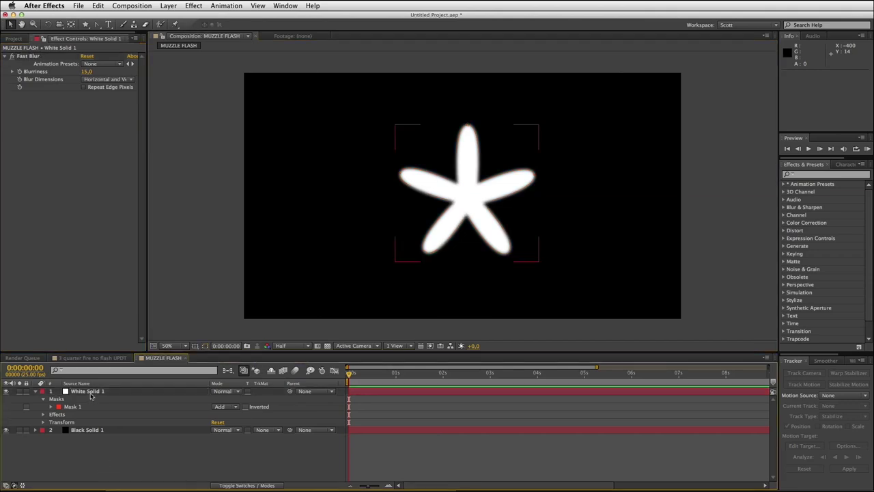
pyautogui.click(92, 394)
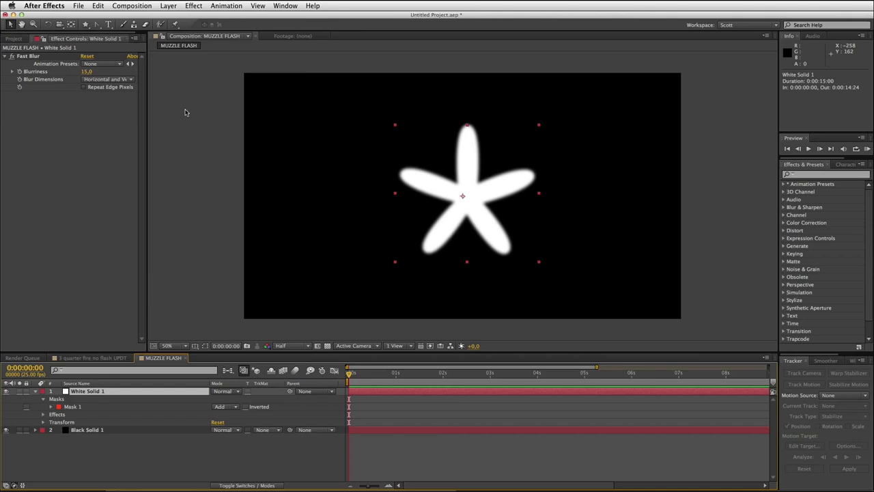
pyautogui.click(195, 5)
# Add a Radial Blur to the star with Type set to Zoom
pyautogui.moveTo(223, 66)
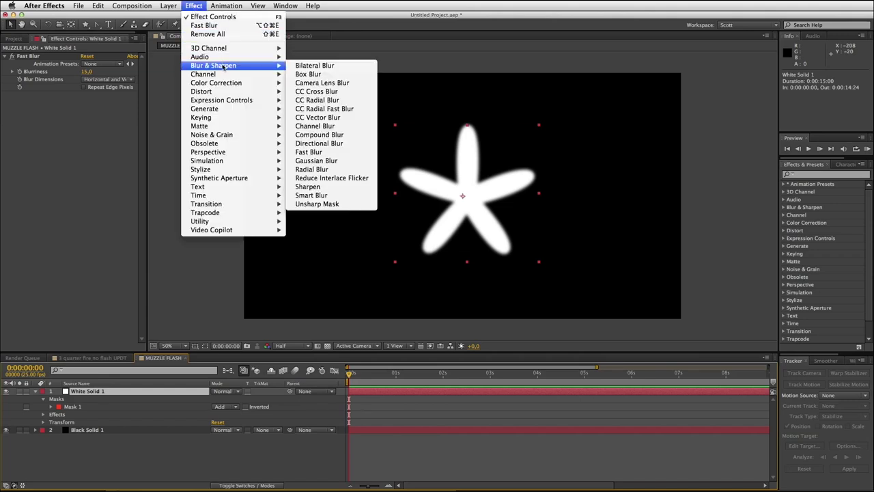
pyautogui.click(312, 168)
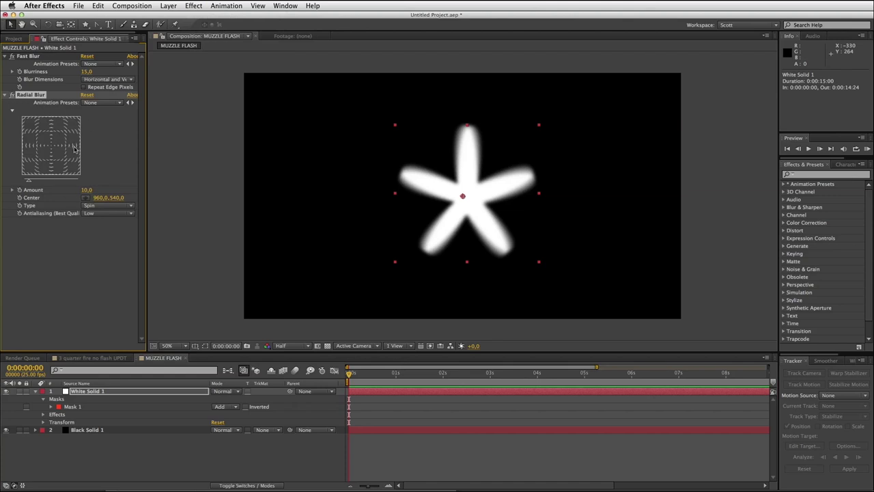
pyautogui.click(101, 207)
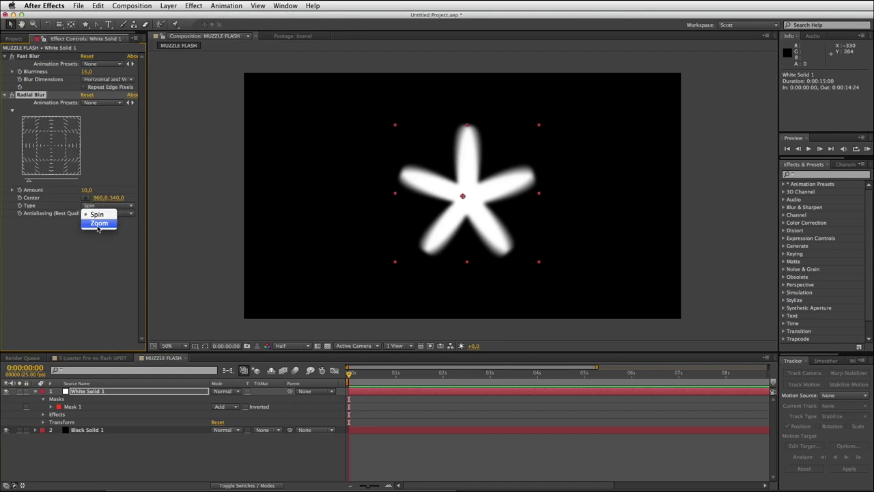
pyautogui.click(97, 223)
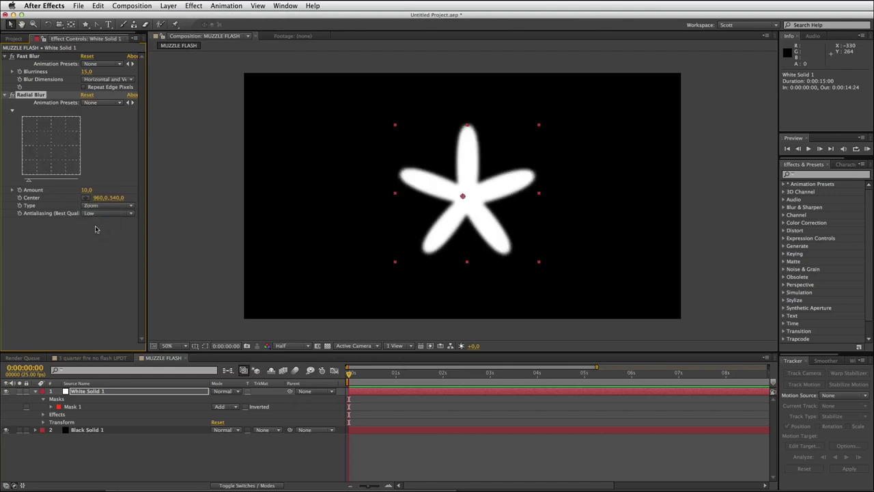
# Nudge the star mask slightly up and left
pyautogui.click(205, 346)
pyautogui.doubleClick(471, 128)
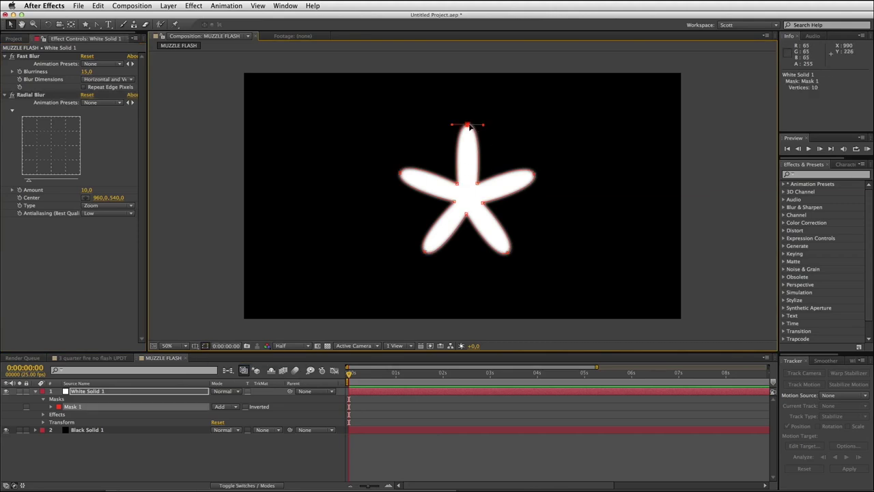
pyautogui.moveTo(467, 156); pyautogui.dragTo(465, 153)
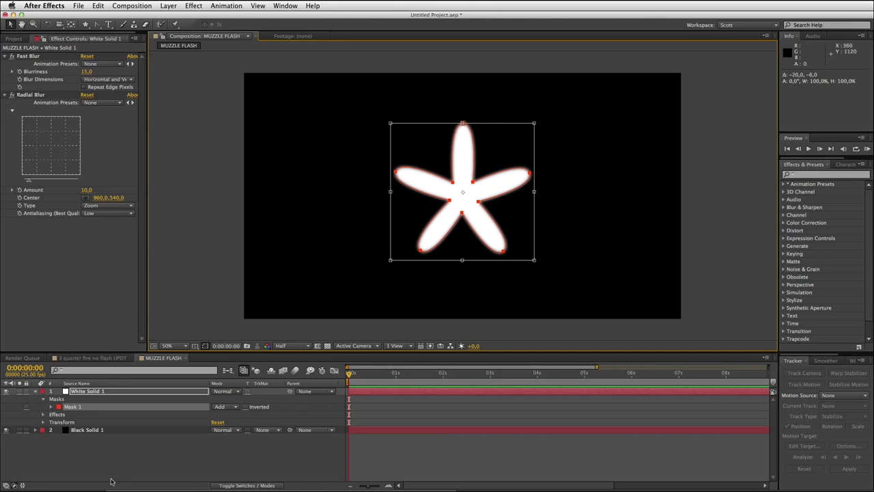
pyautogui.click(97, 455)
pyautogui.click(82, 394)
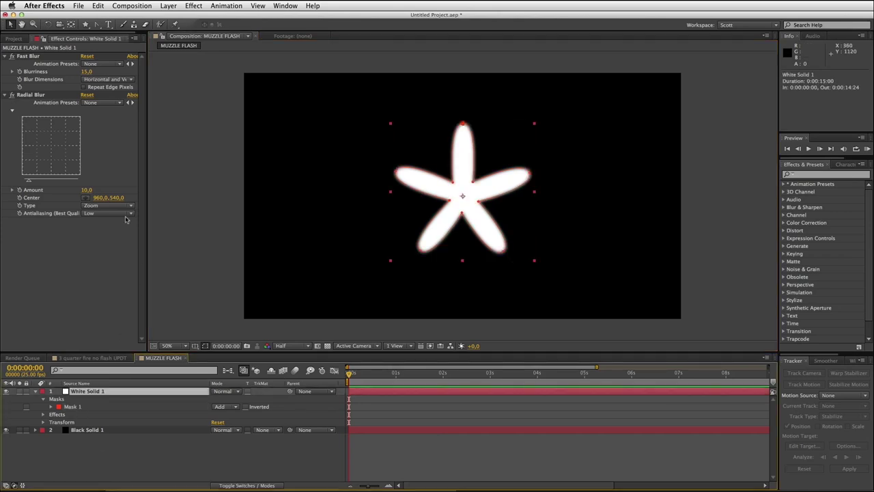
# Set the Radial Blur Amount to 35 and preview the zoom streaks
pyautogui.click(87, 190)
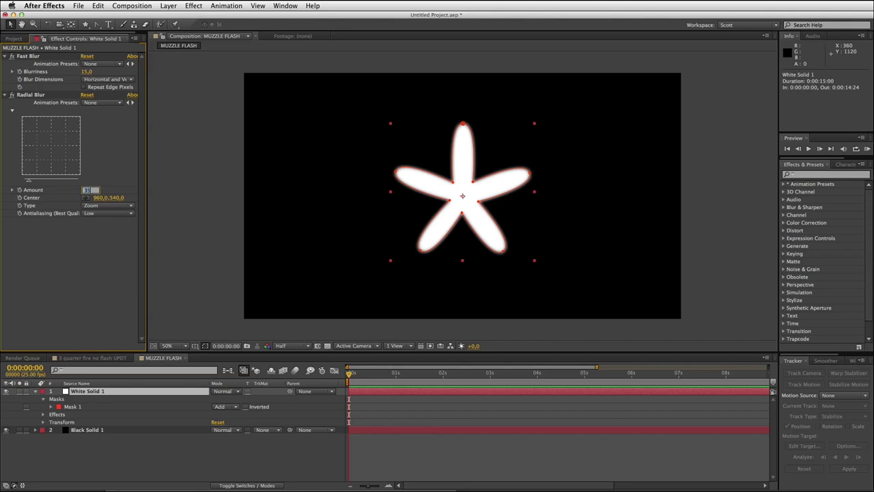
pyautogui.write('35')
pyautogui.press('Return')
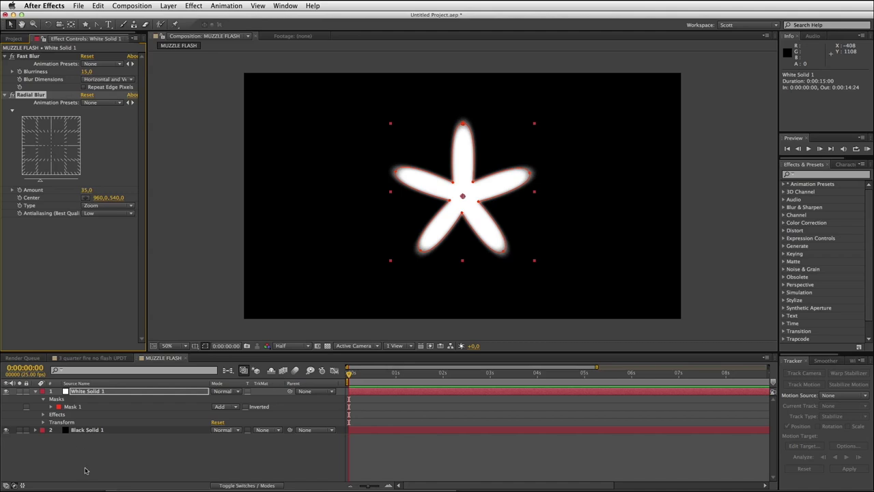
pyautogui.click(127, 469)
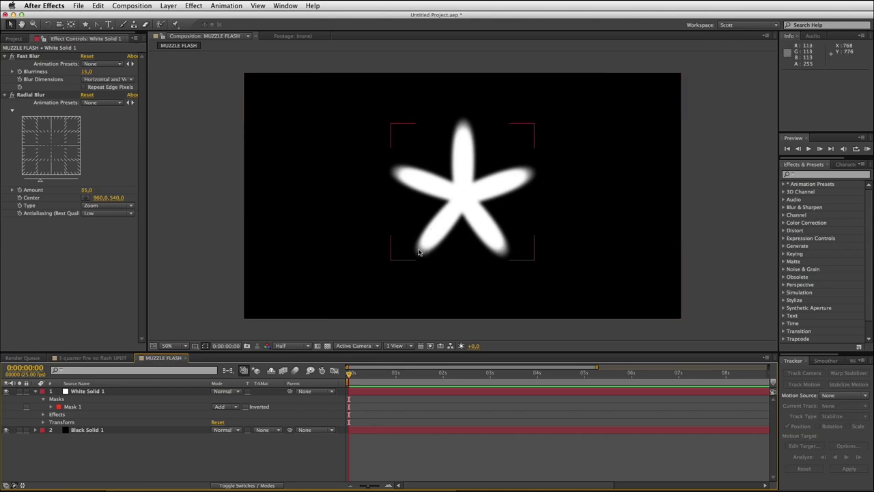
pyautogui.click(86, 392)
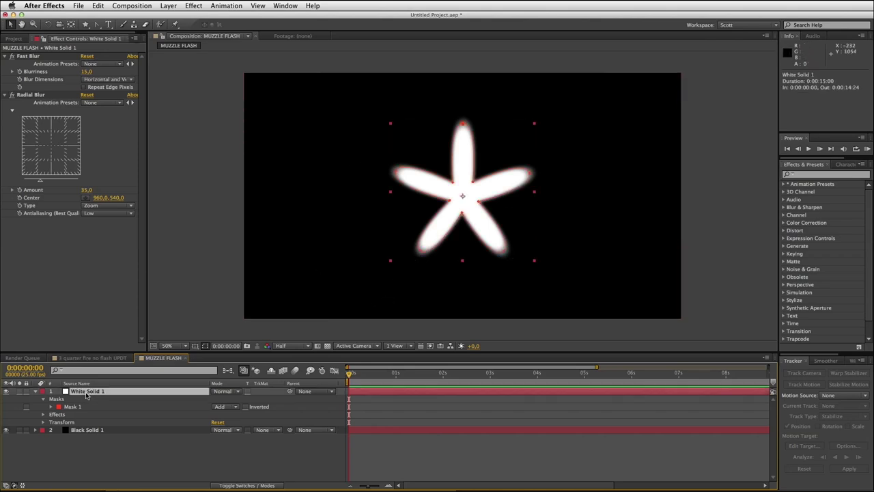
# Add Turbulent Displace to the star and hide its mask outline
pyautogui.click(192, 6)
pyautogui.moveTo(232, 92)
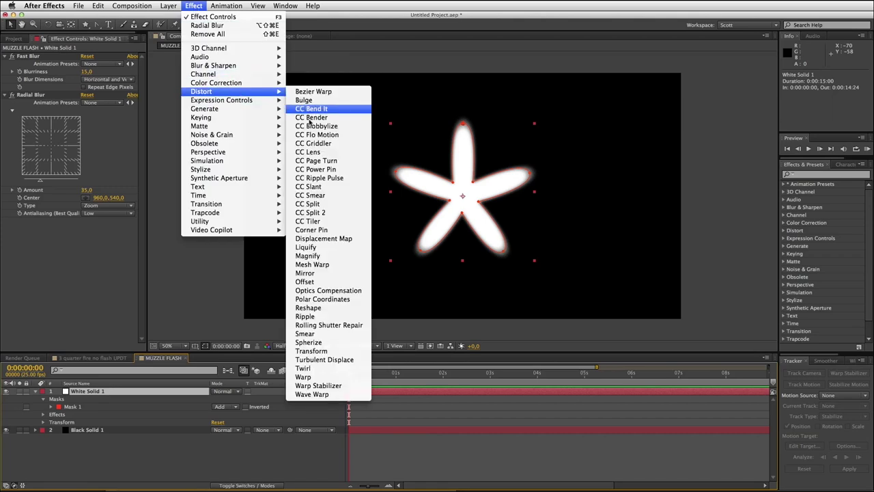
pyautogui.click(325, 360)
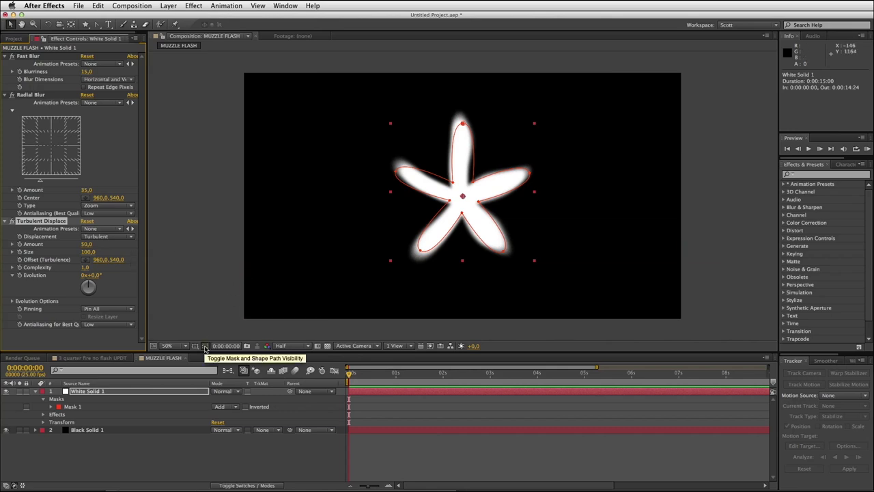
pyautogui.click(204, 347)
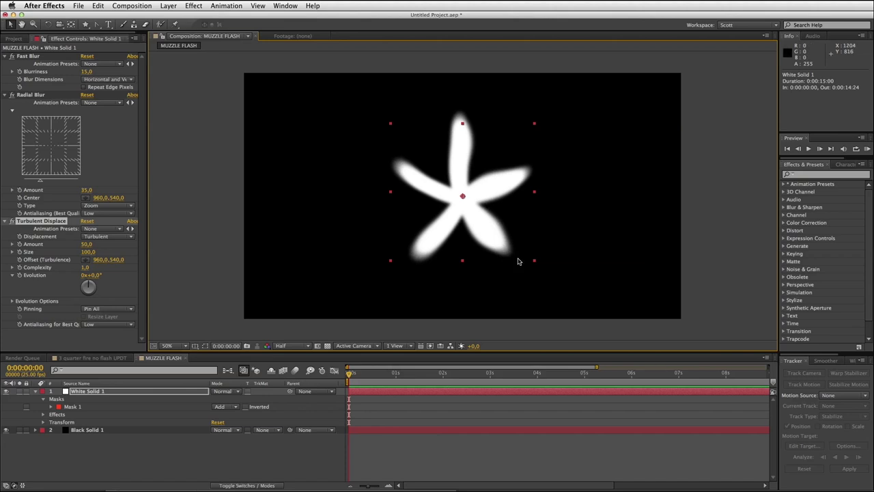
# Set Turbulent Displace Amount to 65 and Size to 20, then collapse the effect
pyautogui.click(86, 243)
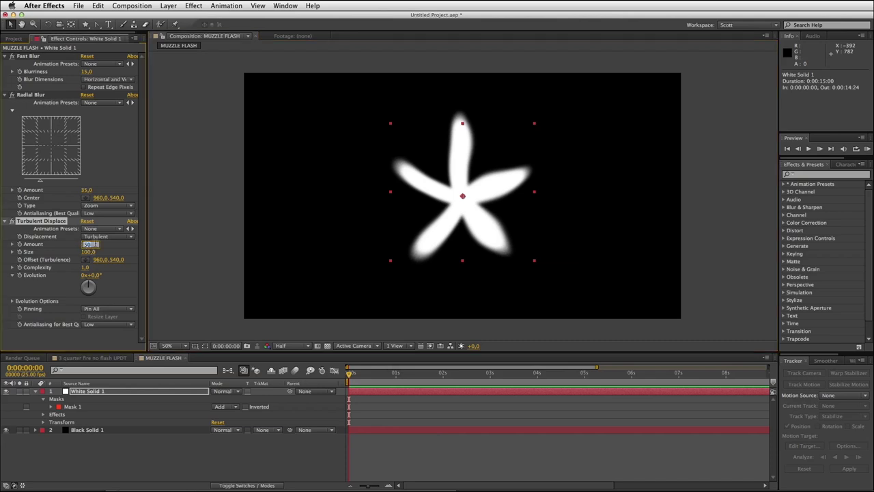
pyautogui.write('90')
pyautogui.press('Return')
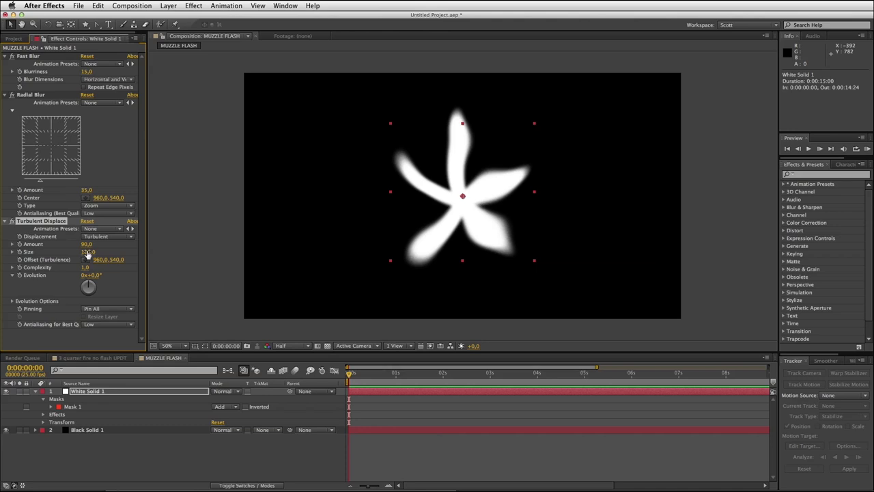
pyautogui.moveTo(87, 251); pyautogui.dragTo(51, 251)
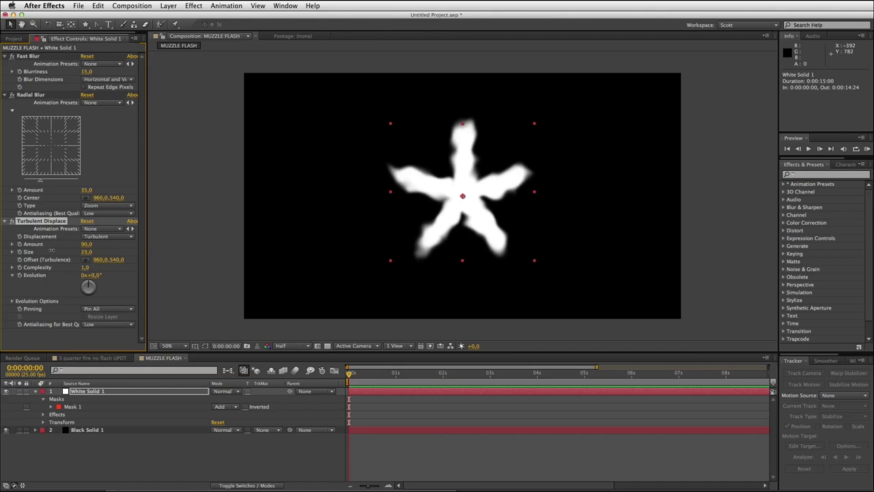
pyautogui.moveTo(52, 250); pyautogui.dragTo(50, 251)
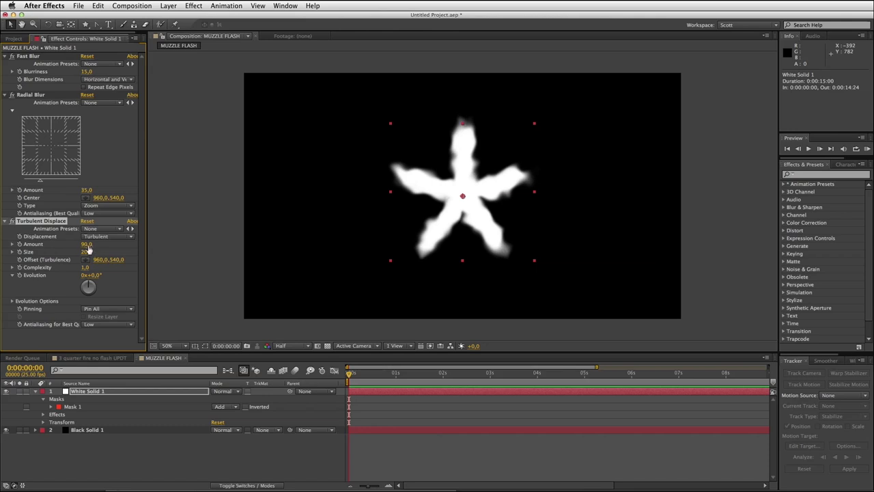
pyautogui.moveTo(88, 250); pyautogui.dragTo(72, 242)
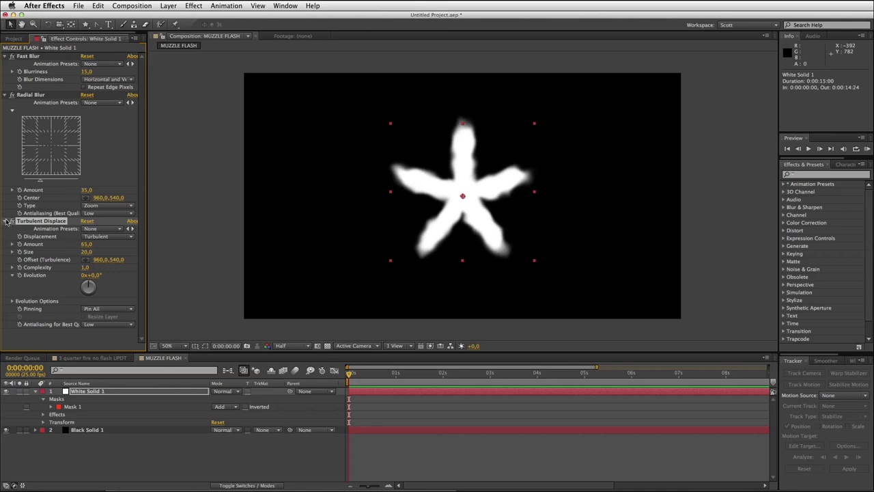
pyautogui.click(5, 222)
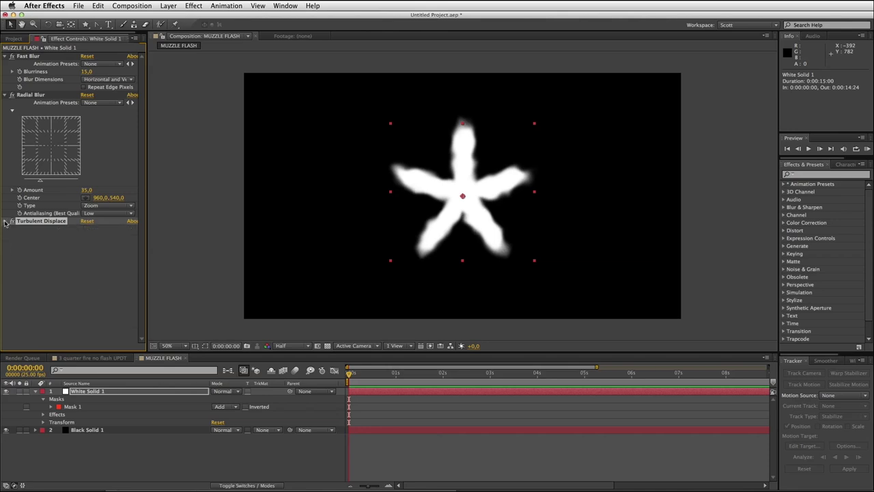
# Add a second Turbulent Displace with Size 7 for fine ragged edge detail
pyautogui.click(194, 6)
pyautogui.moveTo(225, 91)
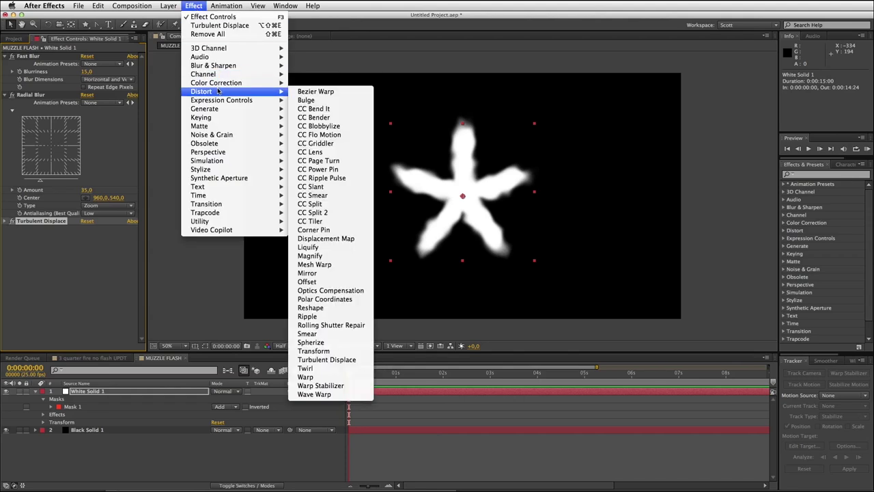
pyautogui.click(325, 360)
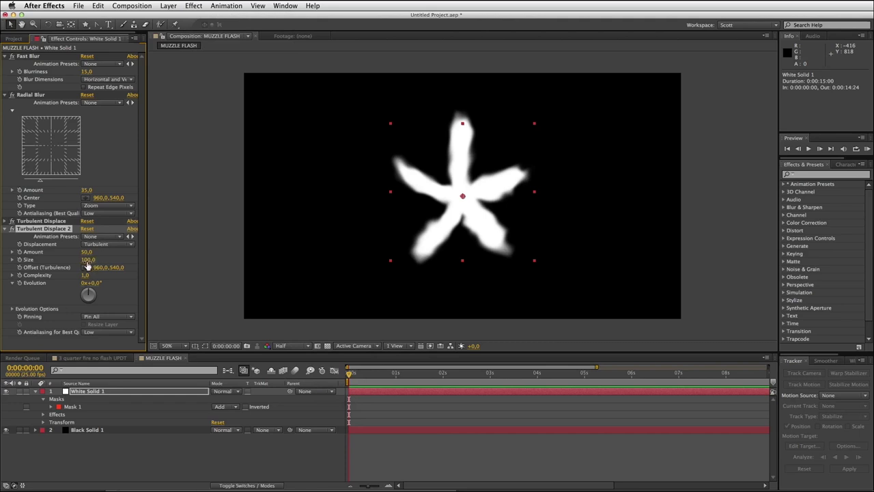
pyautogui.moveTo(87, 259); pyautogui.dragTo(47, 260)
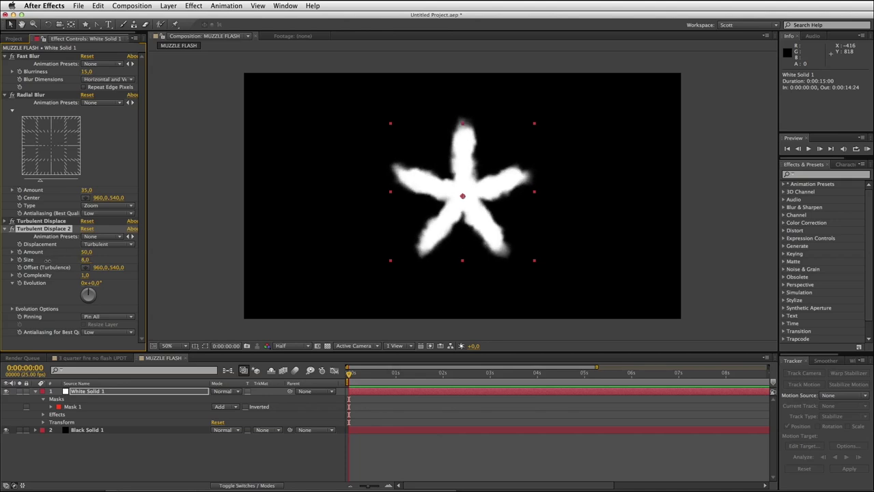
pyautogui.click(86, 260)
pyautogui.write('7')
pyautogui.press('Return')
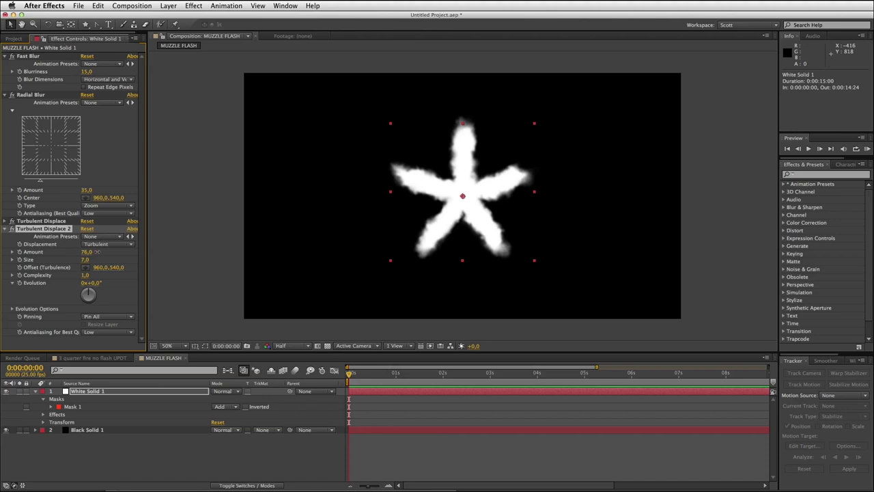
pyautogui.click(136, 462)
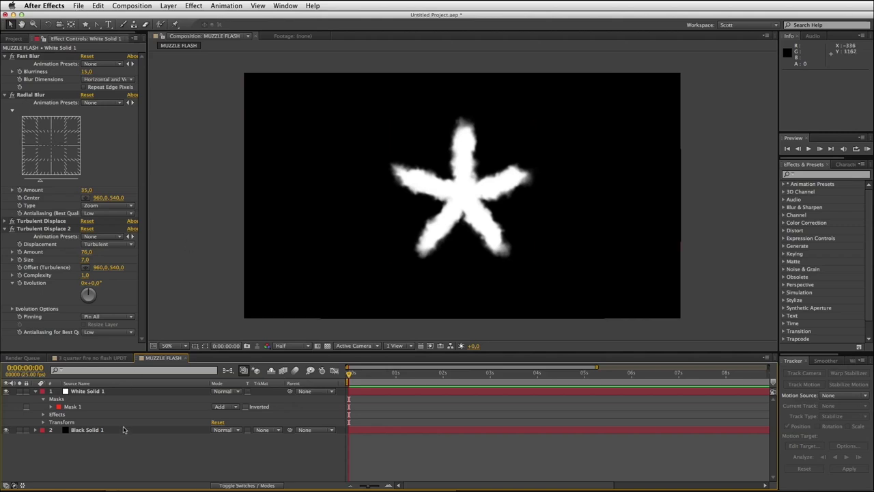
# Rename the black solid 'black background' and the white star layer 'star flash'
pyautogui.click(87, 432)
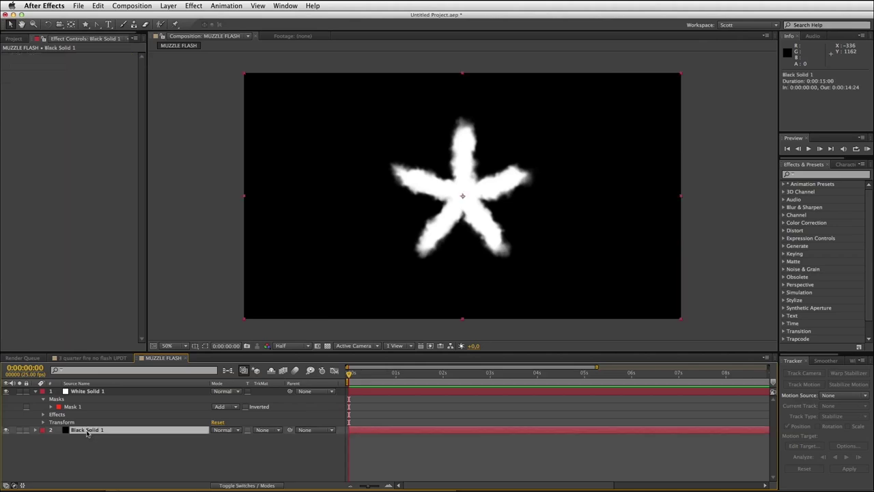
pyautogui.press('Return')
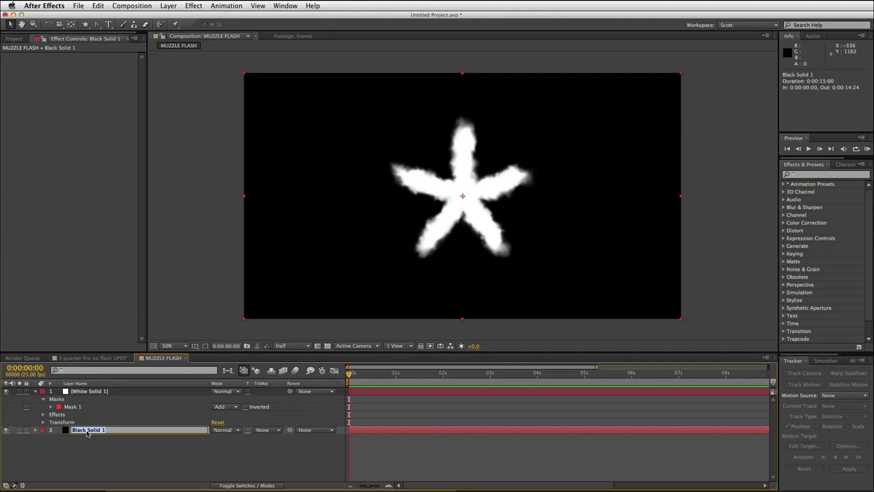
pyautogui.write('bl')
pyautogui.press('Return')
pyautogui.click(104, 394)
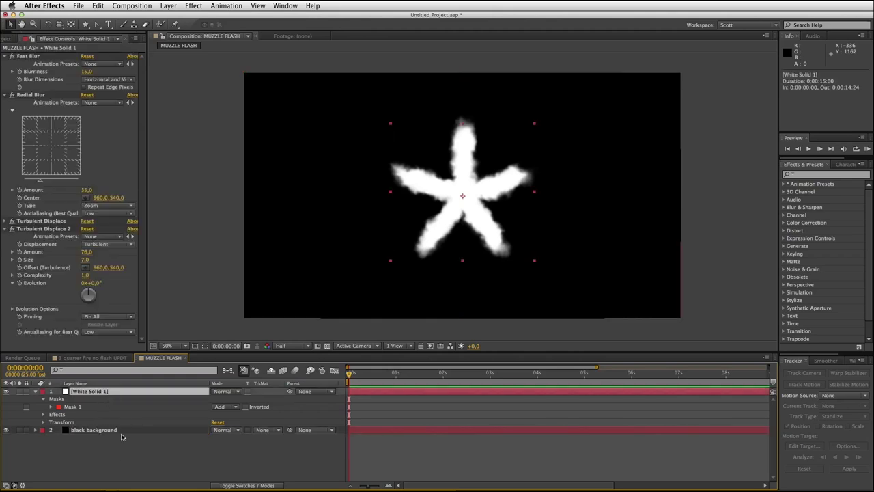
pyautogui.press('Return')
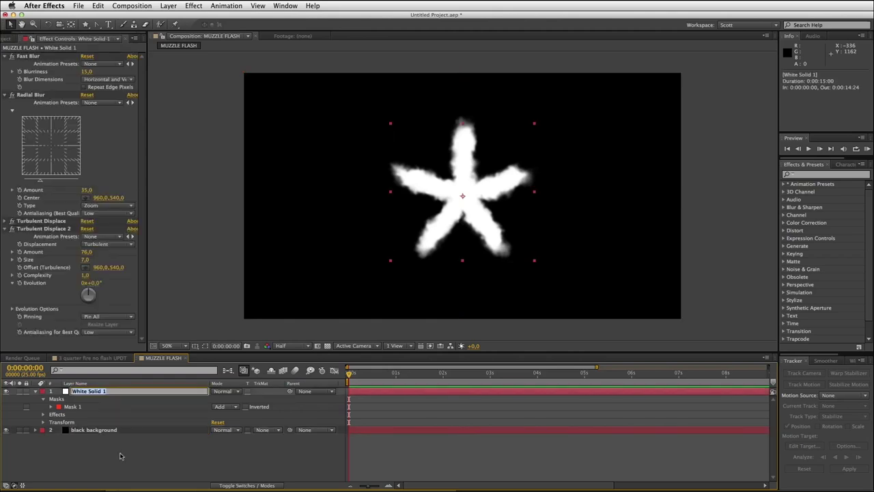
pyautogui.write('star flash')
pyautogui.press('Return')
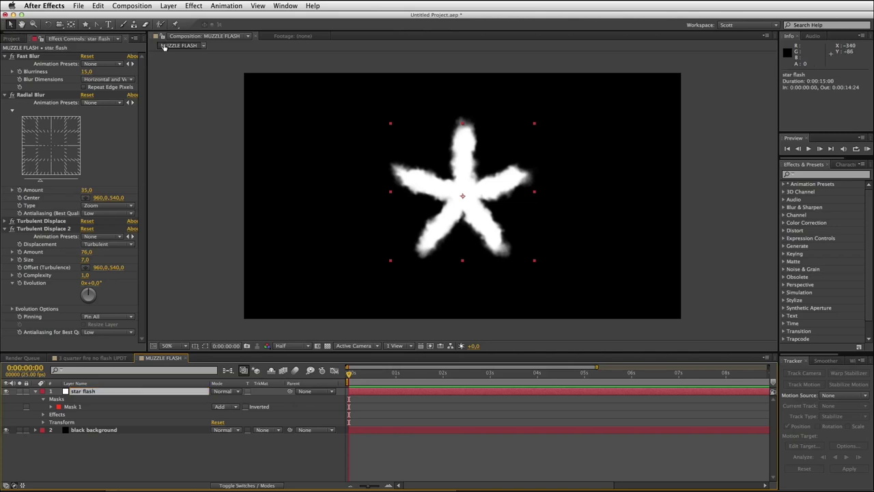
# Add an adjustment layer on top and apply CC Toner to it
pyautogui.click(168, 6)
pyautogui.moveTo(173, 16)
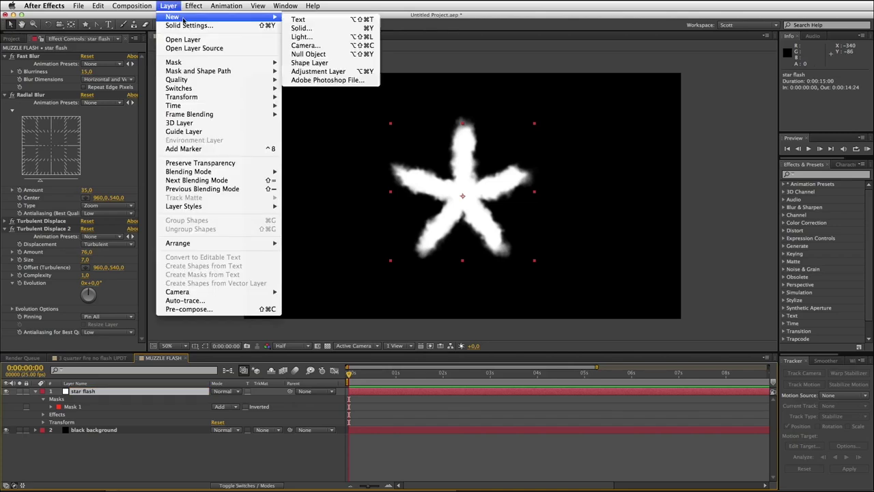
pyautogui.click(318, 72)
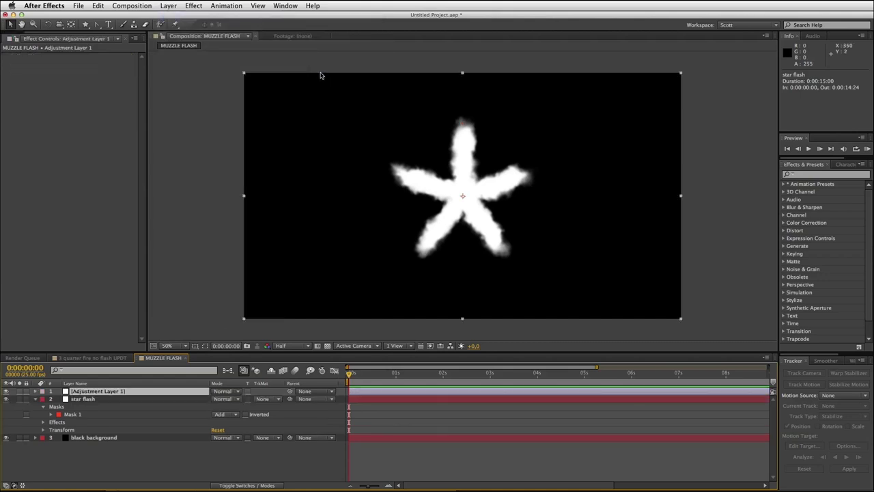
pyautogui.click(808, 176)
pyautogui.write('toner')
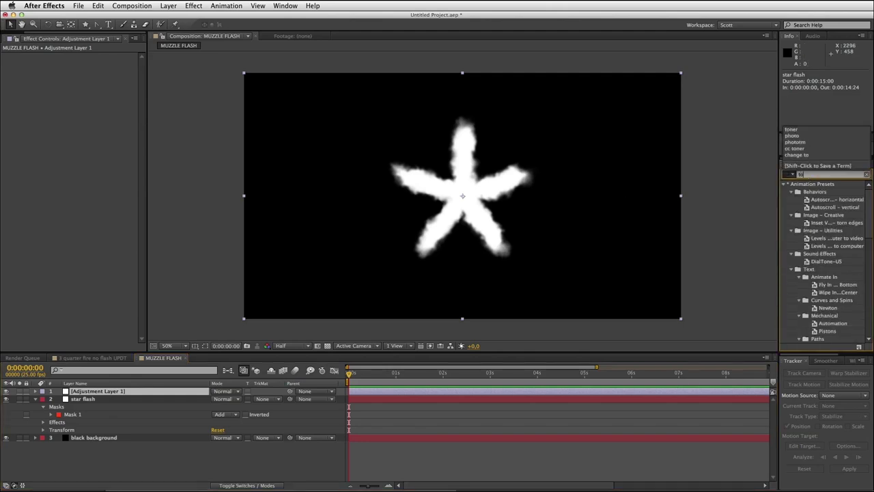
pyautogui.click(820, 197)
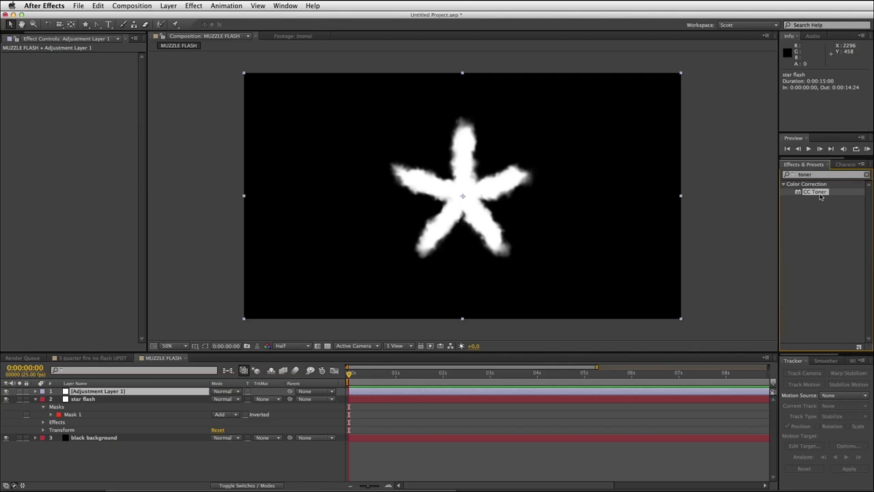
pyautogui.moveTo(798, 194); pyautogui.dragTo(132, 391)
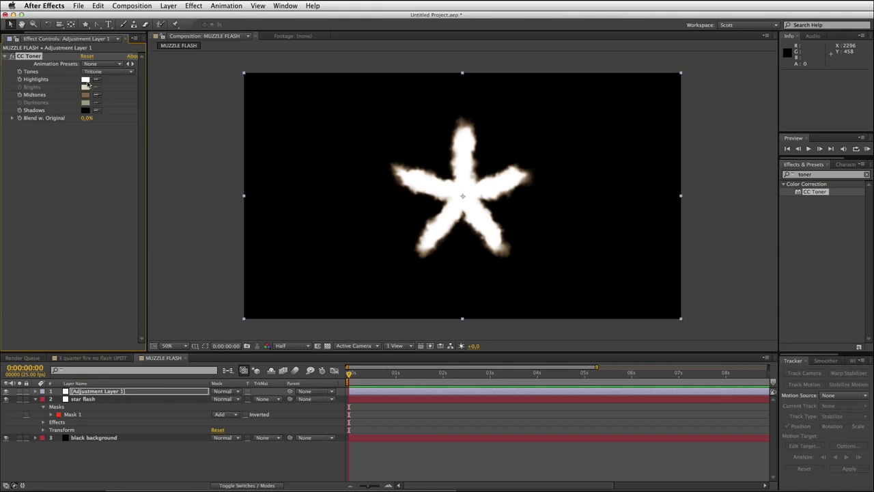
# Set CC Toner Highlights to pale cream FDF0CE and Midtones to orange FD8F40
pyautogui.click(85, 80)
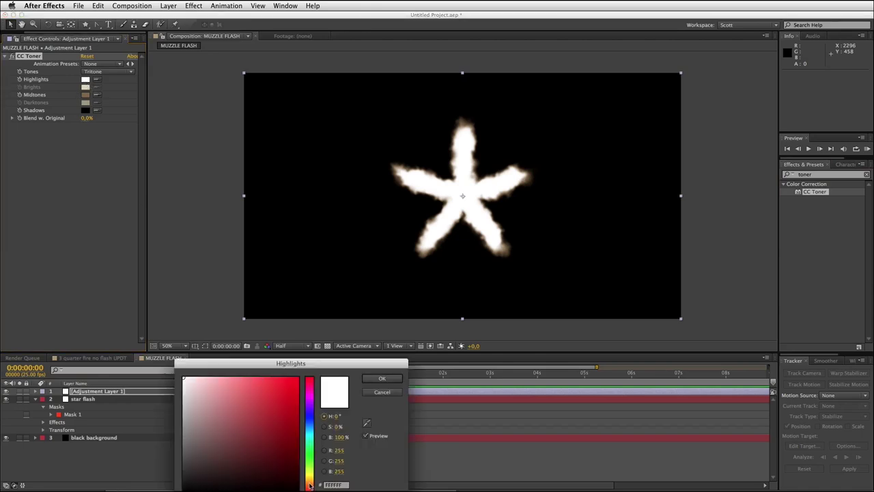
pyautogui.moveTo(310, 485); pyautogui.dragTo(311, 483)
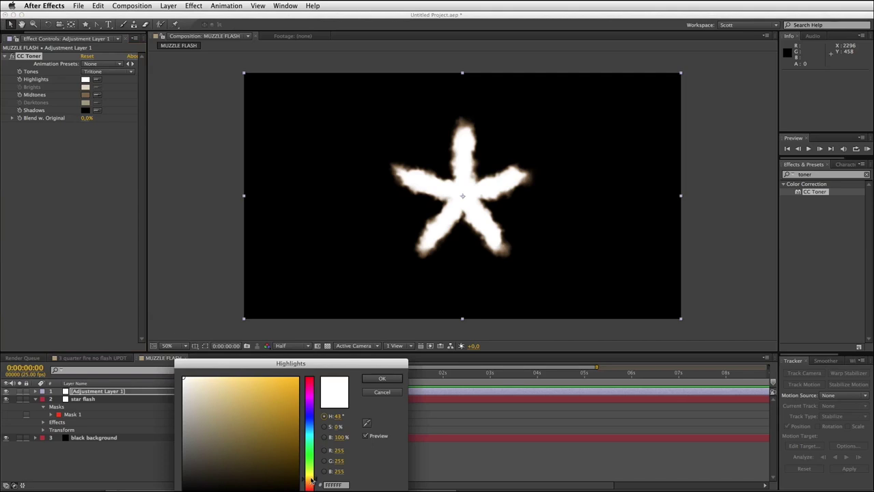
pyautogui.click(205, 377)
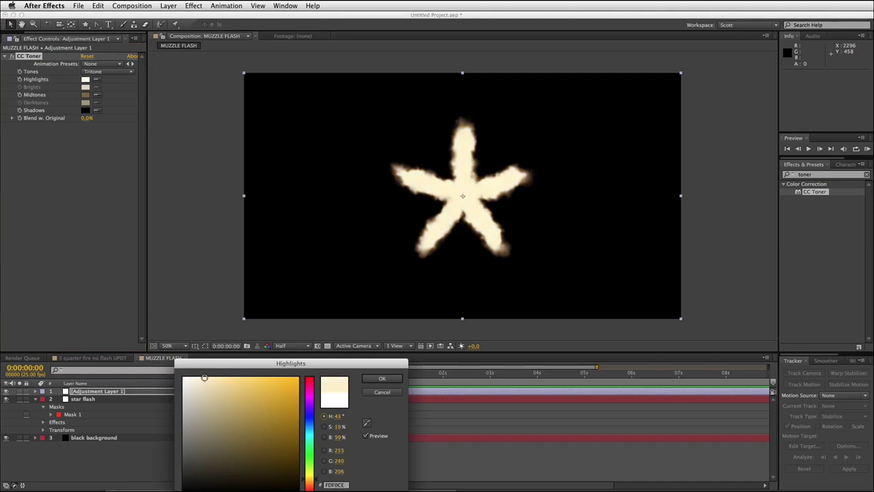
pyautogui.click(382, 378)
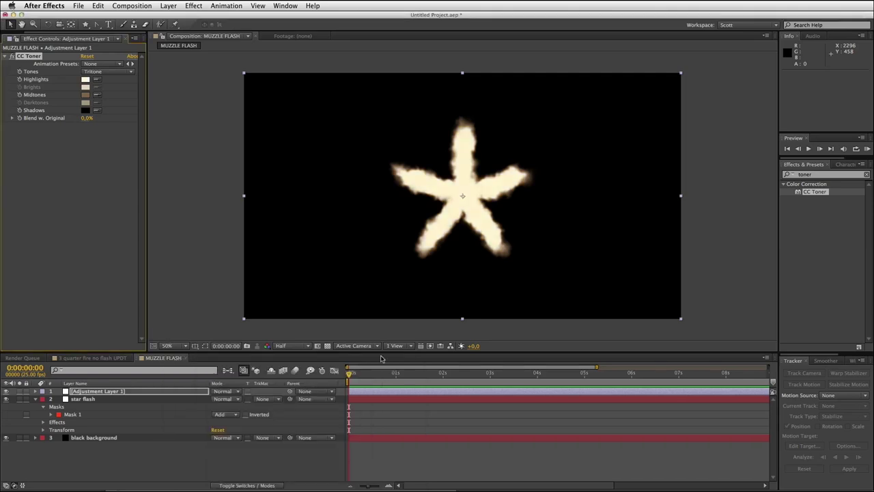
pyautogui.click(86, 95)
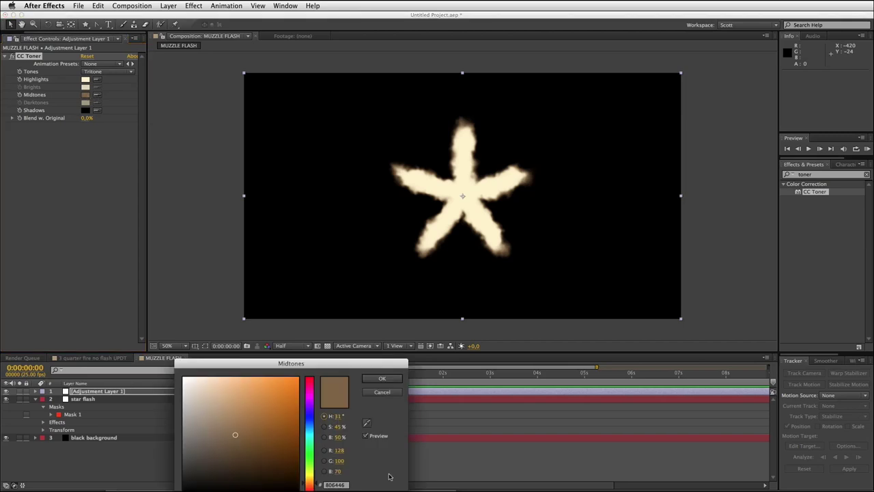
pyautogui.moveTo(304, 485); pyautogui.dragTo(305, 488)
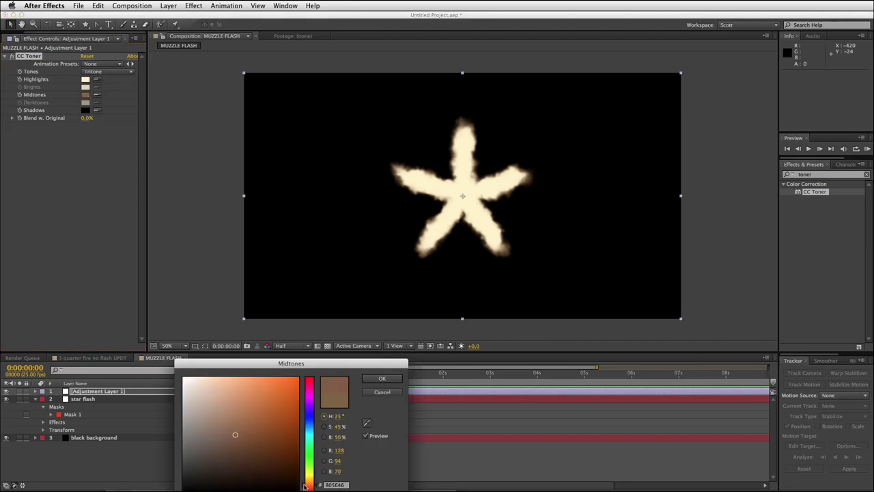
pyautogui.click(269, 377)
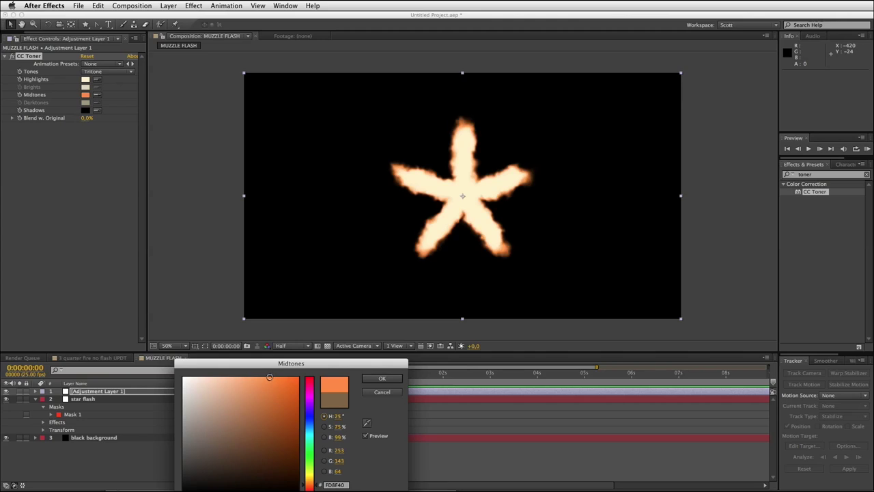
pyautogui.click(392, 378)
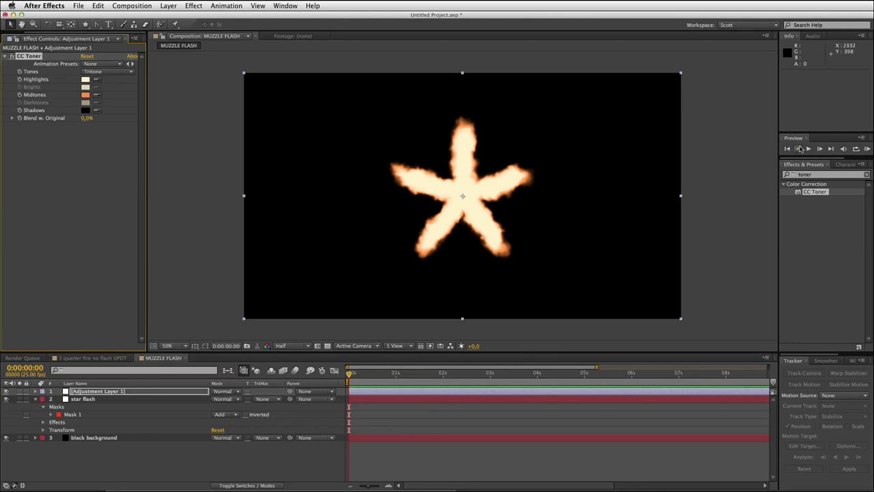
pyautogui.click(812, 174)
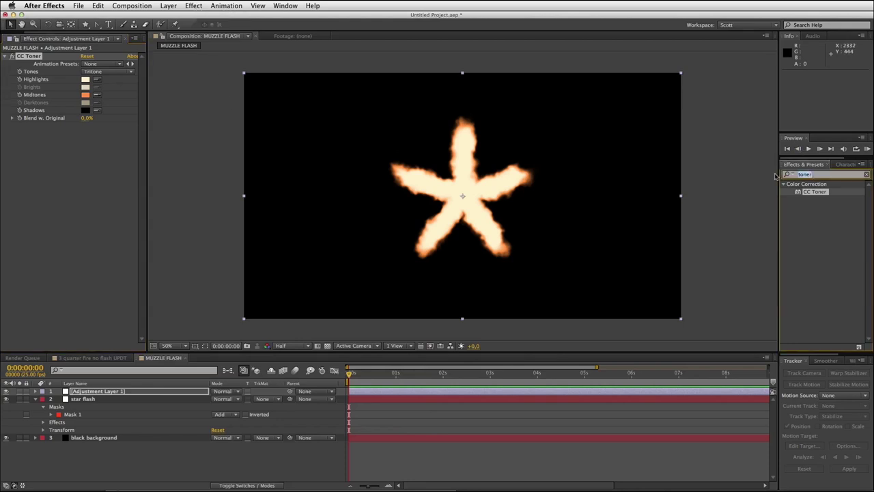
# Apply Glow to the adjustment layer and set its colours to A & B Colors
pyautogui.write('glow')
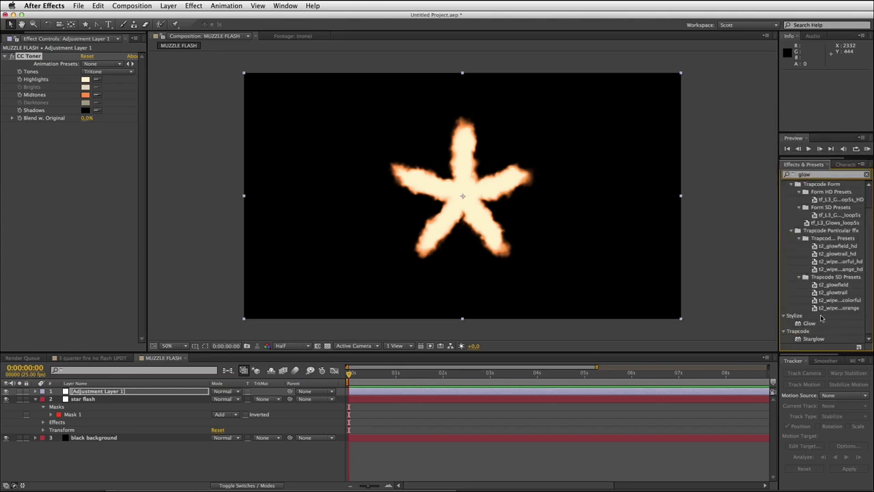
pyautogui.click(806, 325)
pyautogui.moveTo(799, 325); pyautogui.dragTo(132, 395)
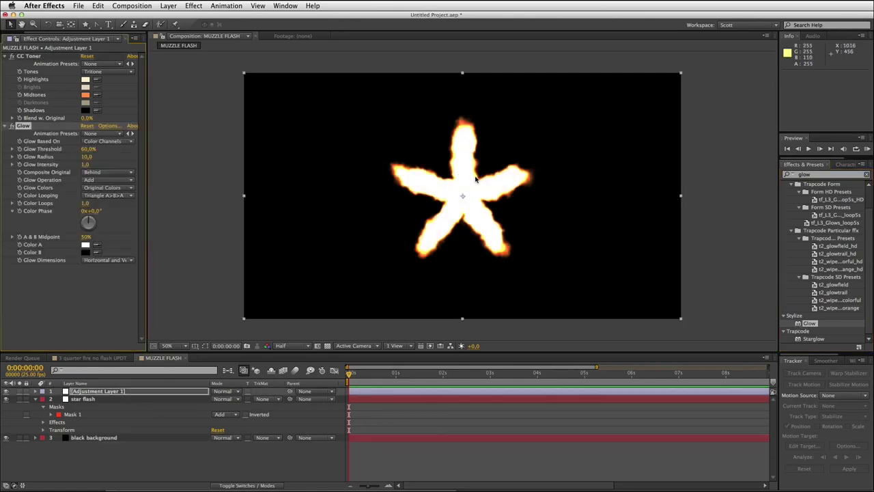
pyautogui.click(106, 189)
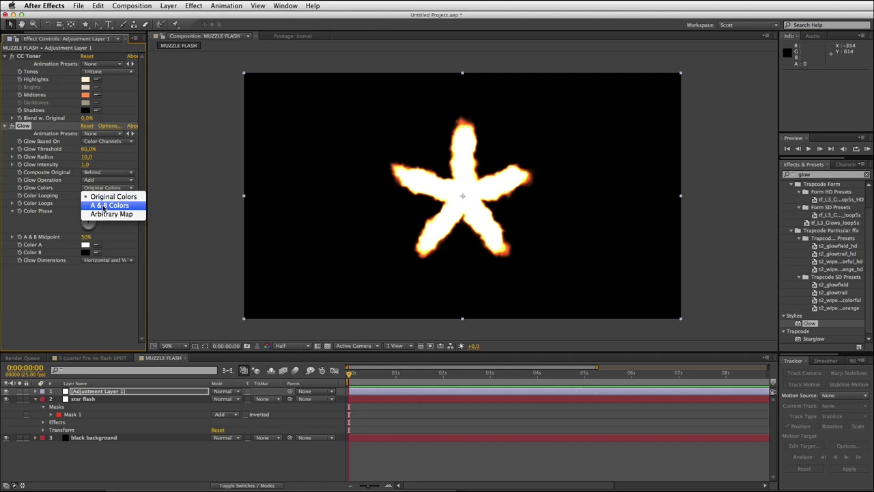
pyautogui.click(104, 206)
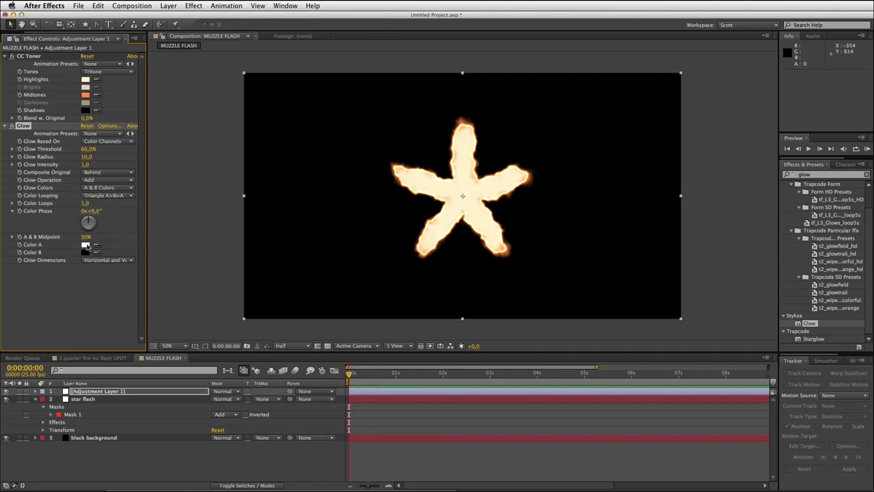
# Set Glow Color A to a light peach
pyautogui.click(85, 246)
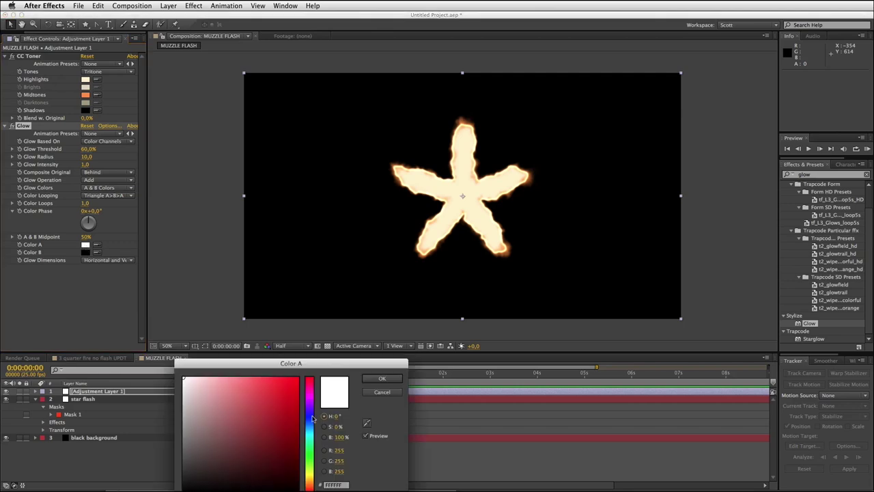
pyautogui.click(309, 484)
pyautogui.moveTo(309, 483); pyautogui.dragTo(308, 482)
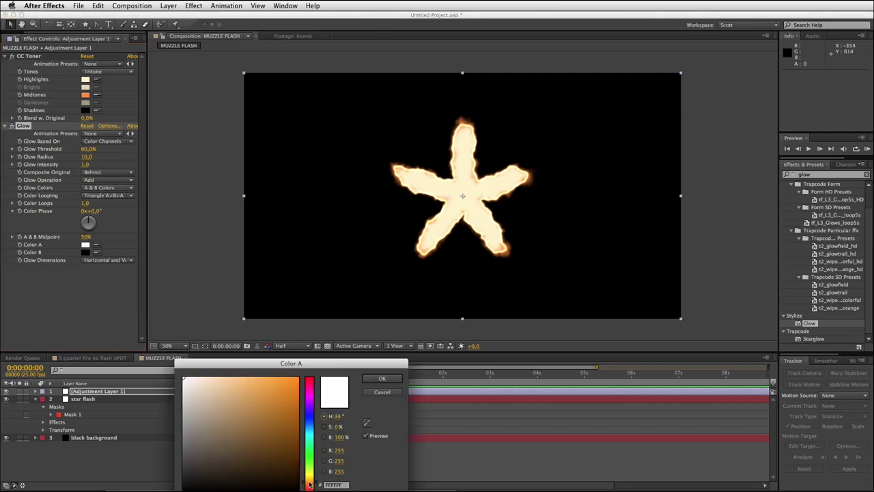
pyautogui.click(234, 378)
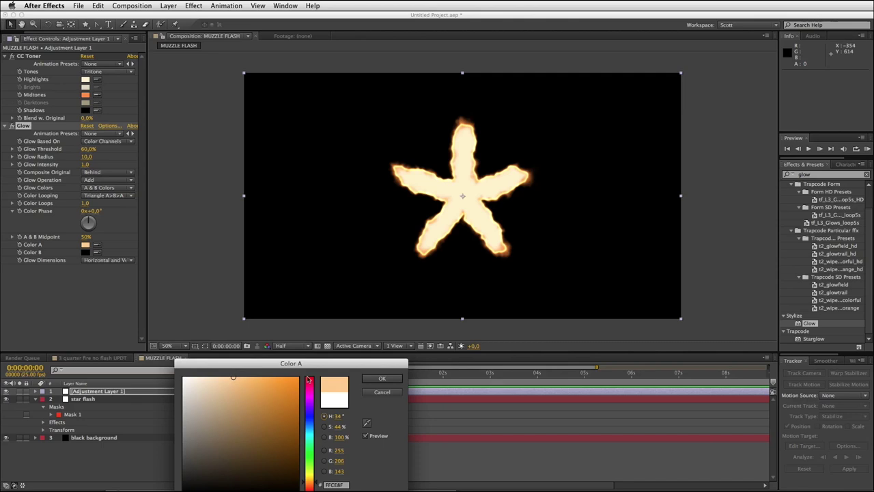
pyautogui.click(376, 379)
# Set Glow Color B to orange-red (FC521A)
pyautogui.click(85, 252)
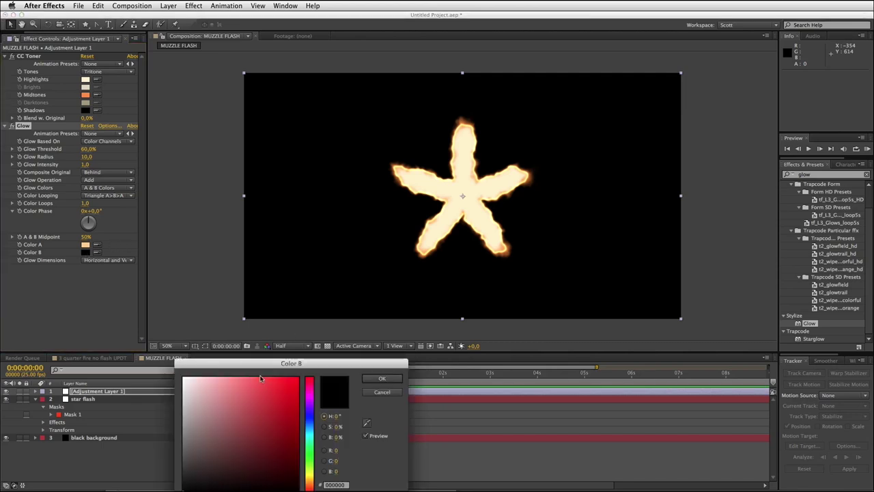
pyautogui.click(309, 485)
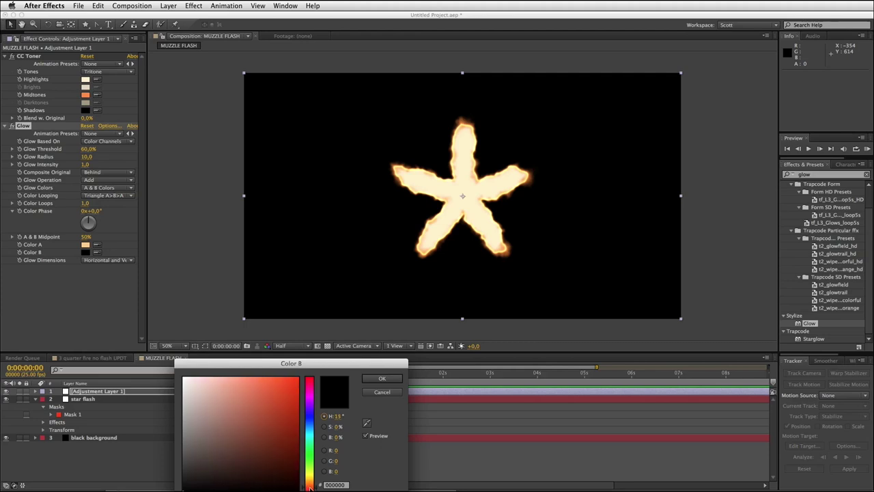
pyautogui.moveTo(275, 378); pyautogui.dragTo(287, 378)
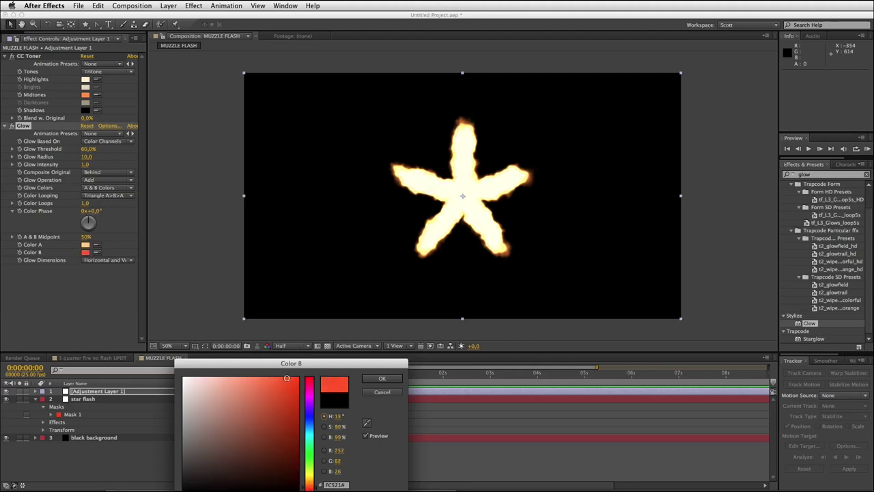
pyautogui.click(387, 380)
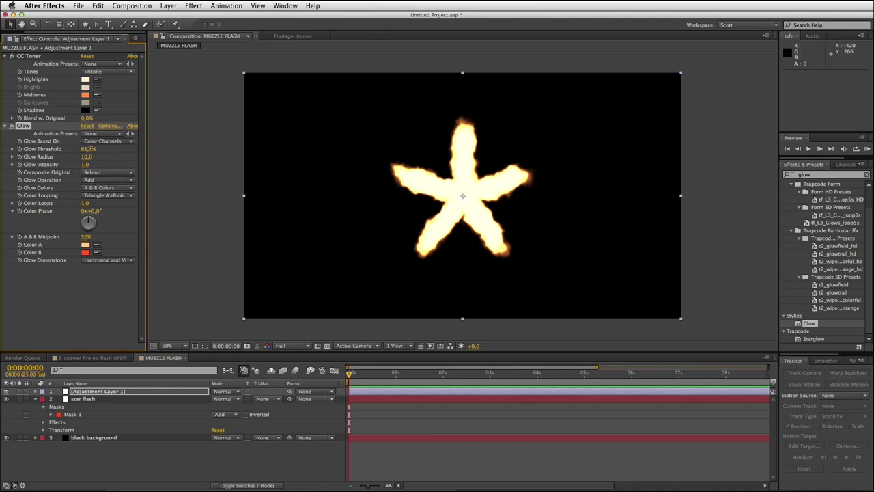
# Set Glow Threshold to 80.4%, Glow Radius to 128.0 and Glow Intensity to 0.7
pyautogui.moveTo(88, 149); pyautogui.dragTo(108, 146)
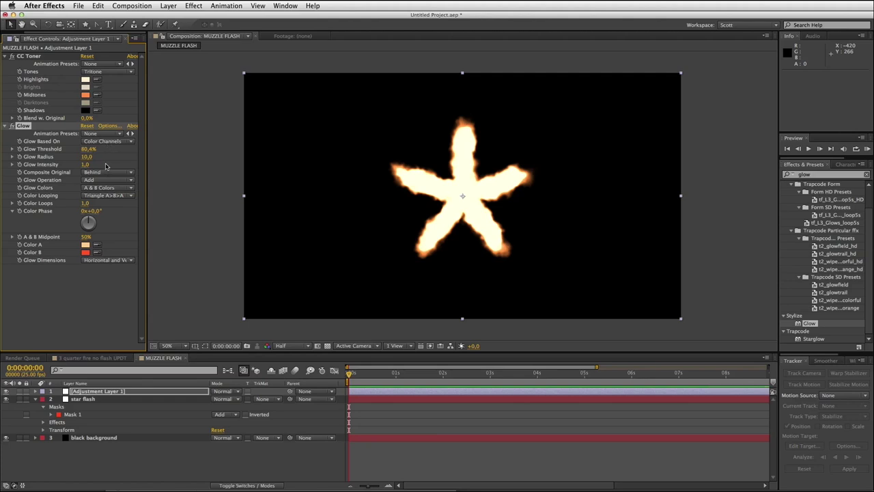
pyautogui.moveTo(87, 157); pyautogui.dragTo(138, 156)
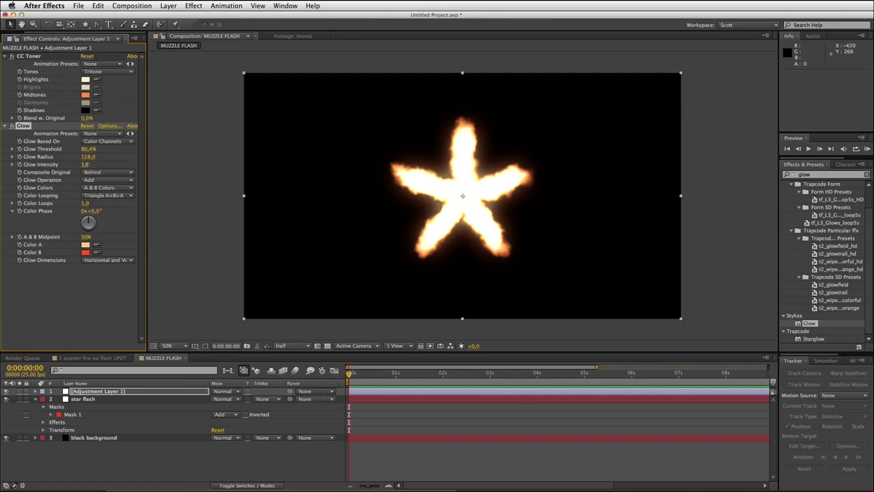
pyautogui.moveTo(82, 165); pyautogui.dragTo(69, 165)
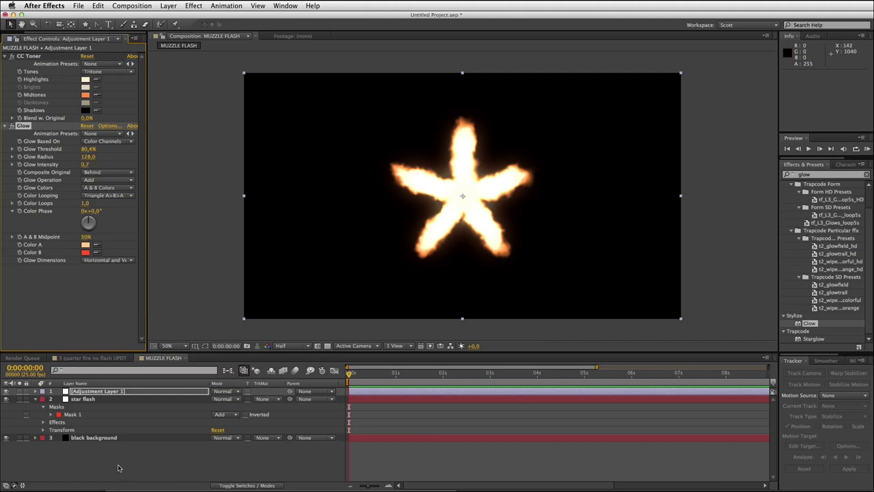
pyautogui.click(167, 423)
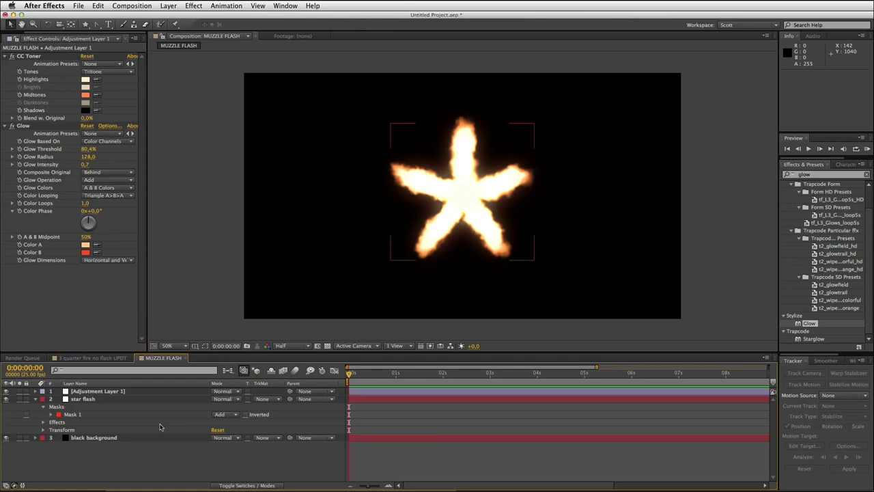
# Rename Adjustment Layer 1 to 'glow effect', hide it, and select star flash
pyautogui.click(87, 404)
pyautogui.click(103, 392)
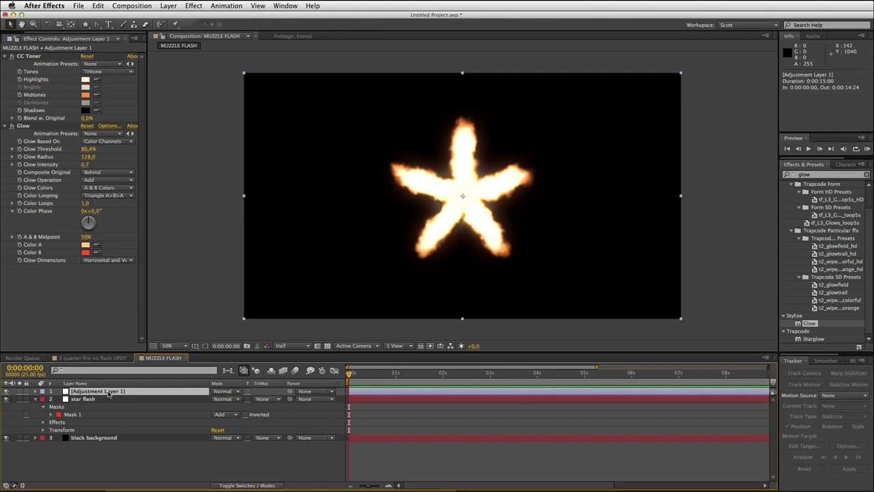
pyautogui.press('Return')
pyautogui.write('glow effect')
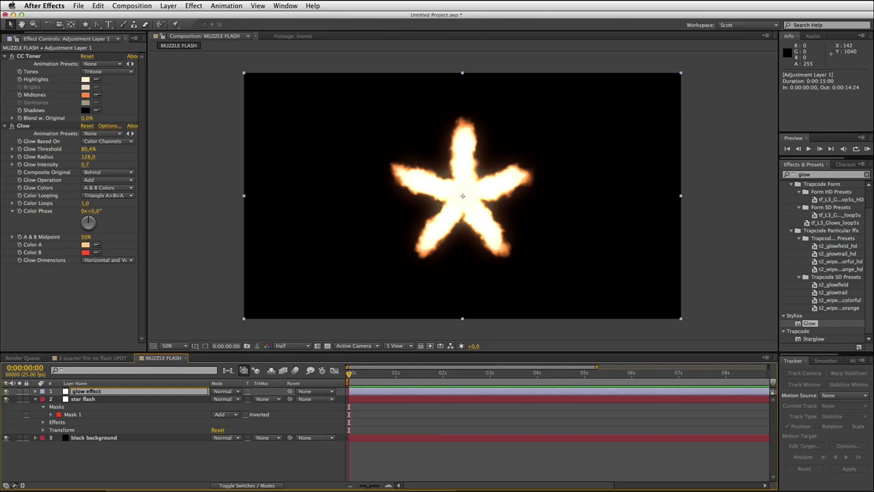
pyautogui.press('Return')
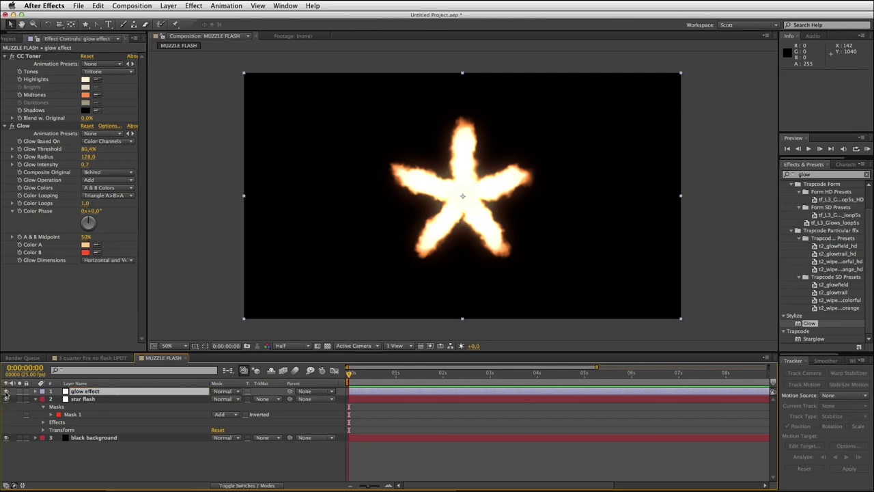
pyautogui.click(7, 391)
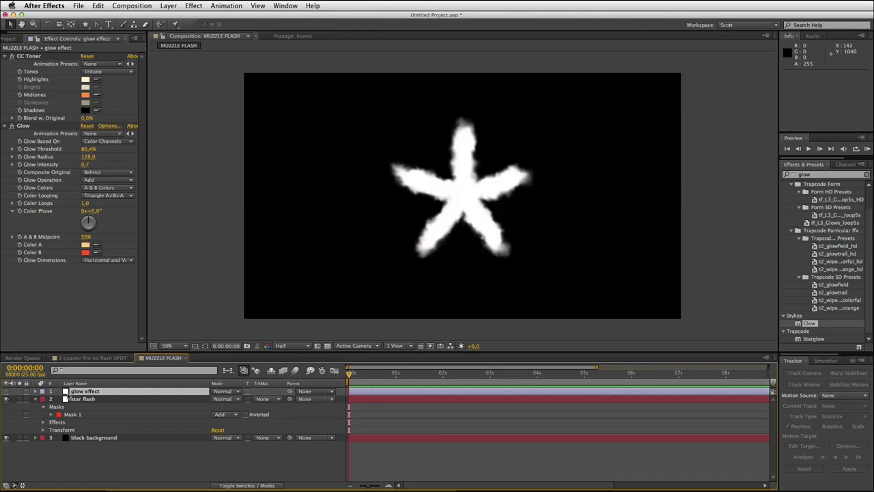
pyautogui.click(99, 406)
pyautogui.click(92, 401)
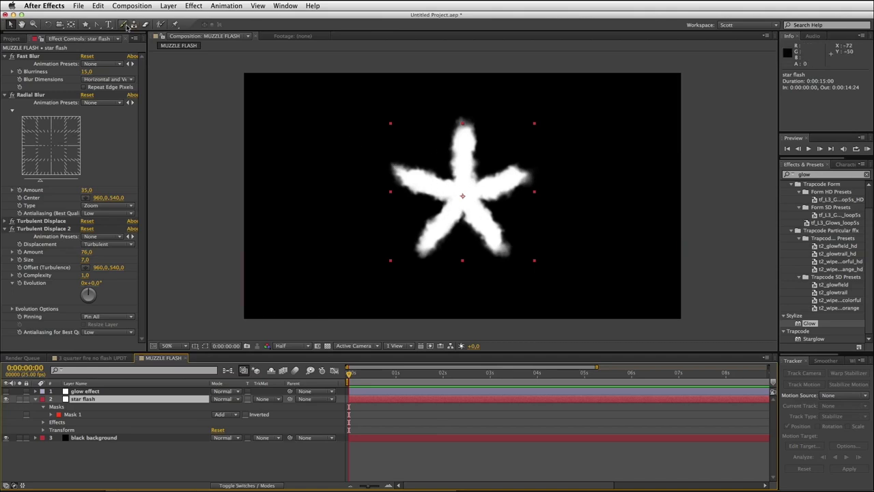
# Draw an elliptical Mask 2 over the star's centre, set to Subtract with 79 px feather
pyautogui.press('q')
pyautogui.press('q')
pyautogui.press('q')
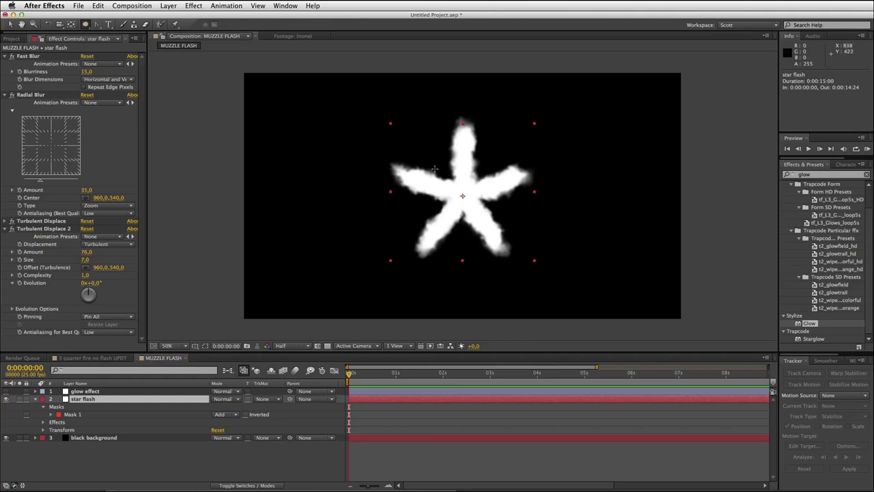
pyautogui.moveTo(434, 168); pyautogui.dragTo(490, 220)
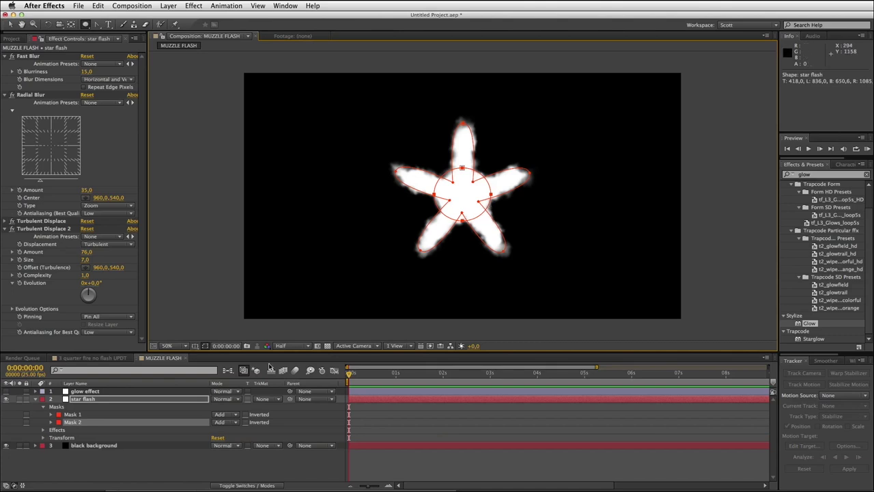
pyautogui.click(51, 422)
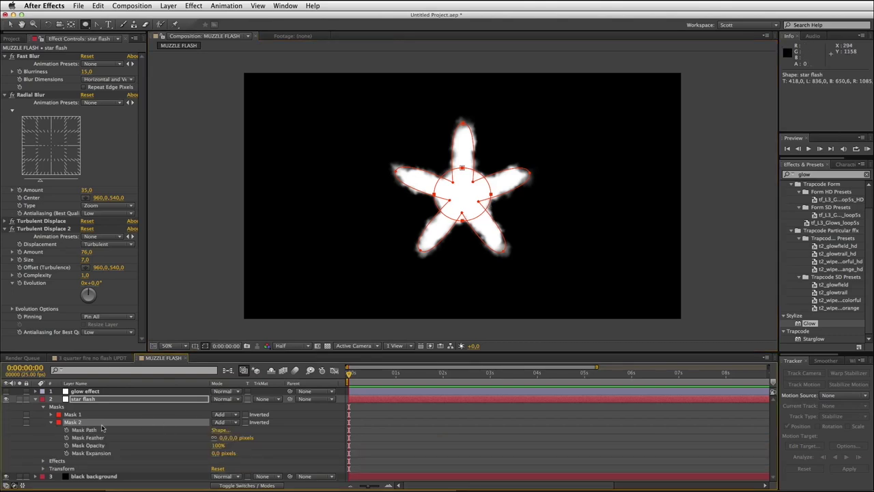
pyautogui.click(224, 423)
pyautogui.click(222, 453)
pyautogui.moveTo(222, 438); pyautogui.dragTo(255, 438)
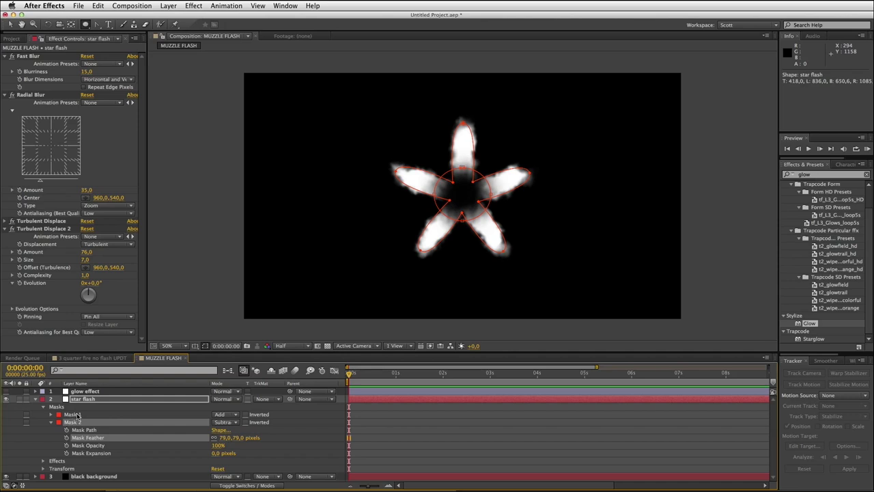
pyautogui.click(74, 414)
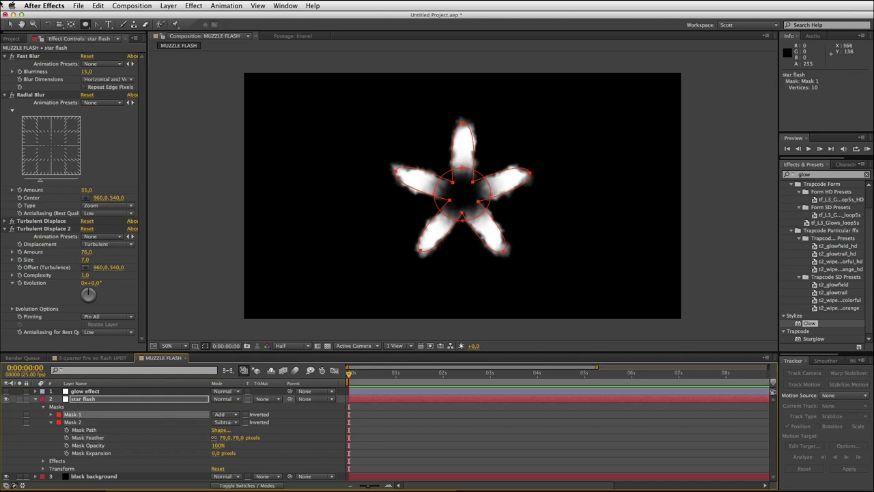
# Select Mask 1's inner star points and nudge them, then collapse the star flash layer
pyautogui.click(11, 25)
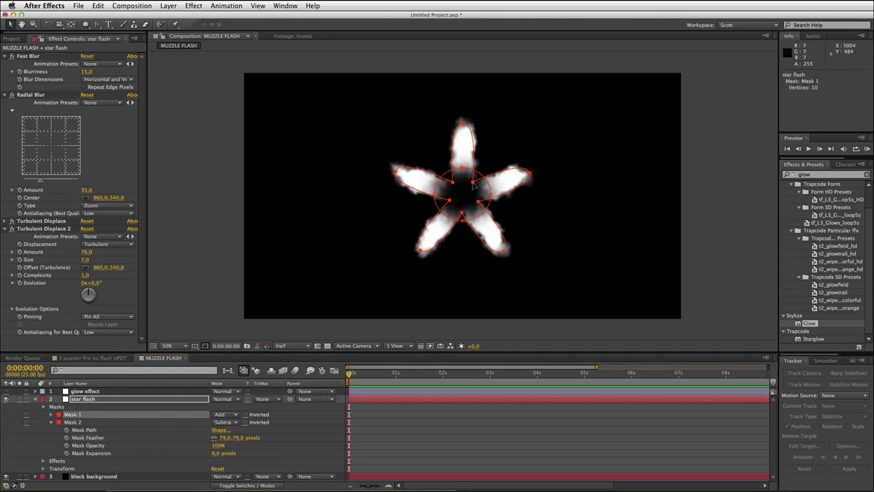
pyautogui.moveTo(472, 185); pyautogui.dragTo(472, 187)
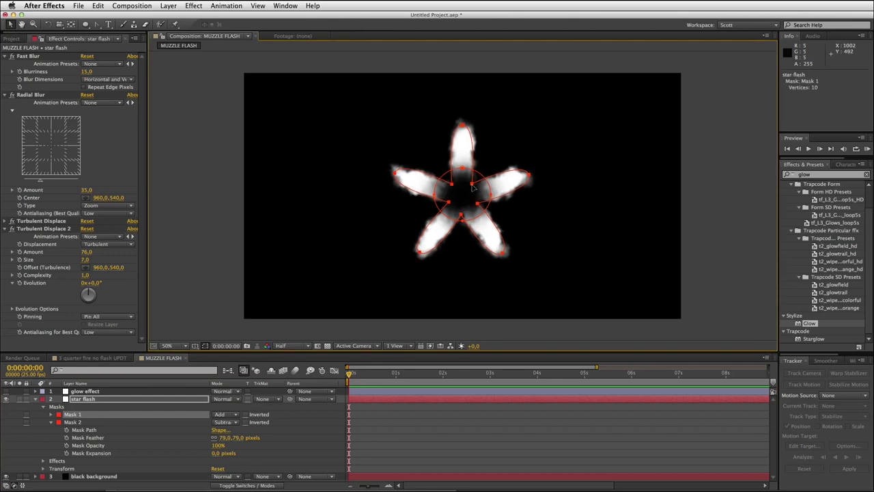
pyautogui.press('super+z')
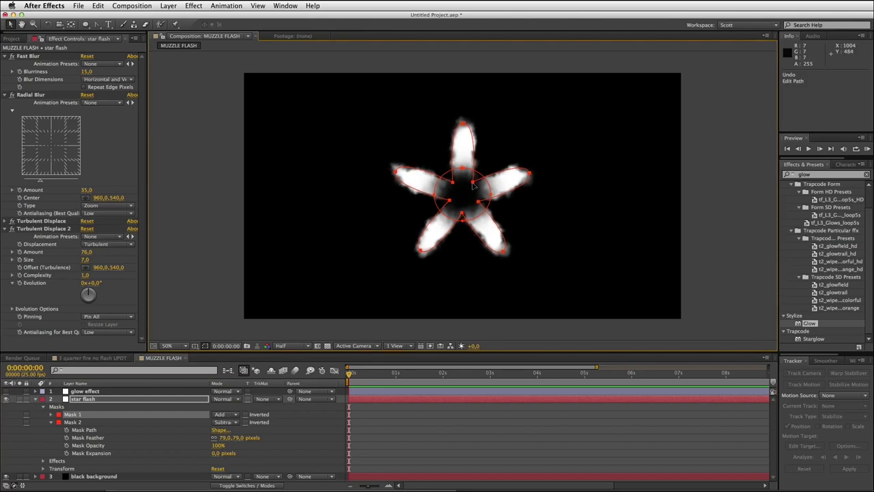
pyautogui.click(472, 184)
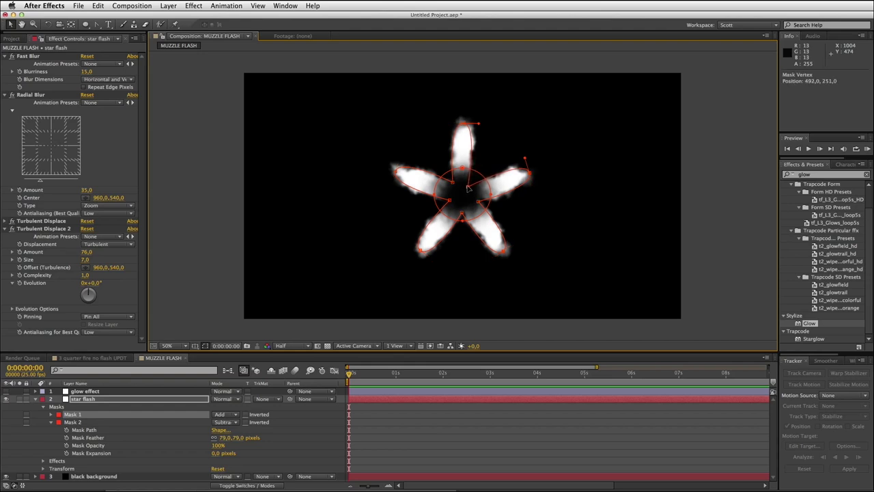
pyautogui.click(456, 186)
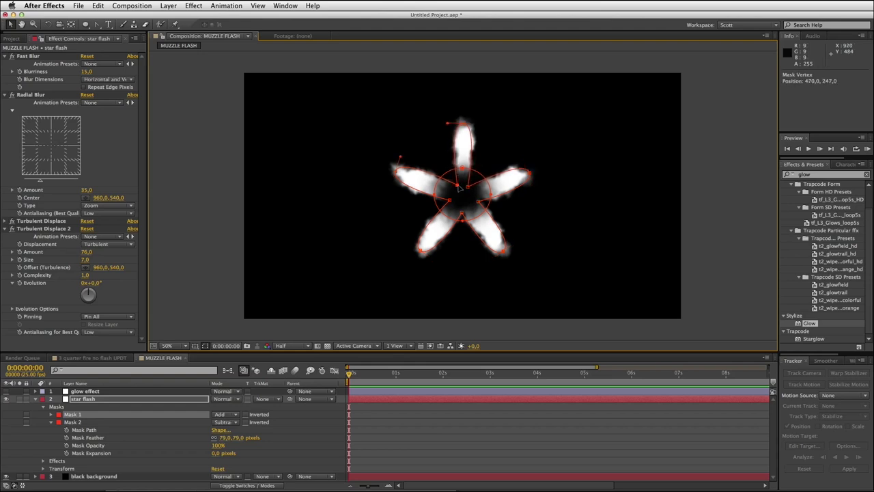
pyautogui.click(450, 200)
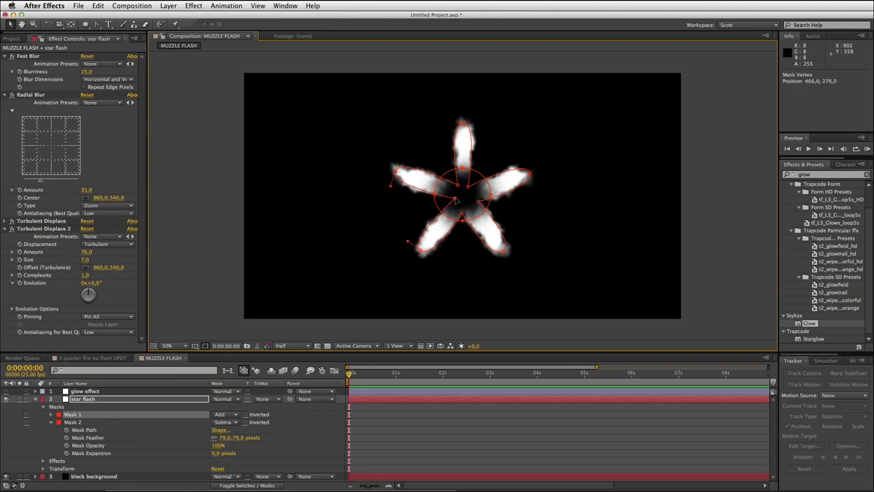
pyautogui.click(462, 212)
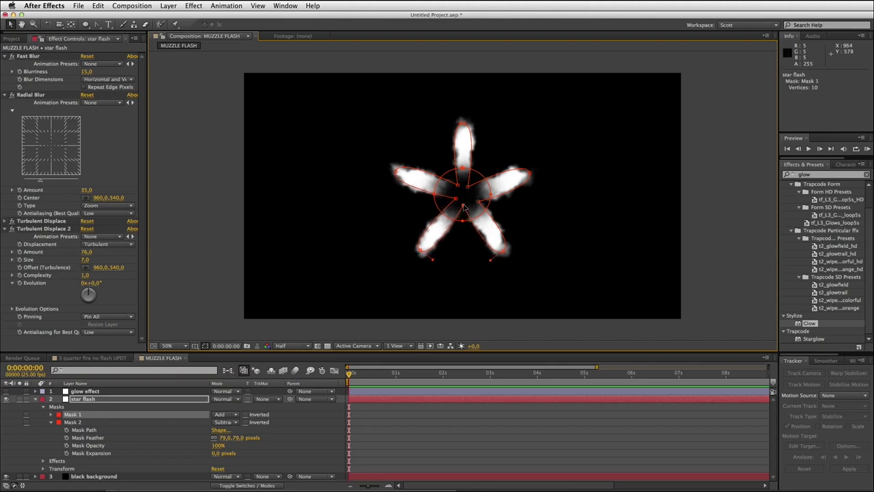
pyautogui.click(477, 204)
pyautogui.moveTo(476, 202); pyautogui.dragTo(475, 203)
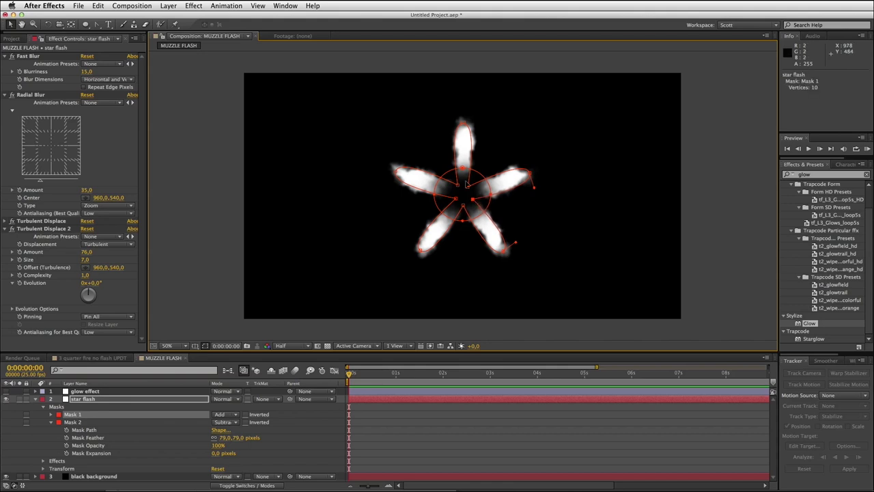
pyautogui.click(469, 186)
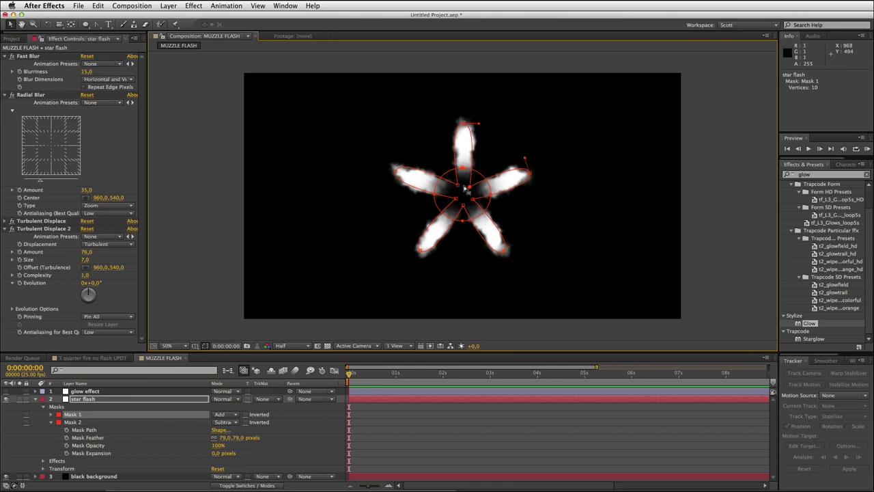
pyautogui.click(459, 185)
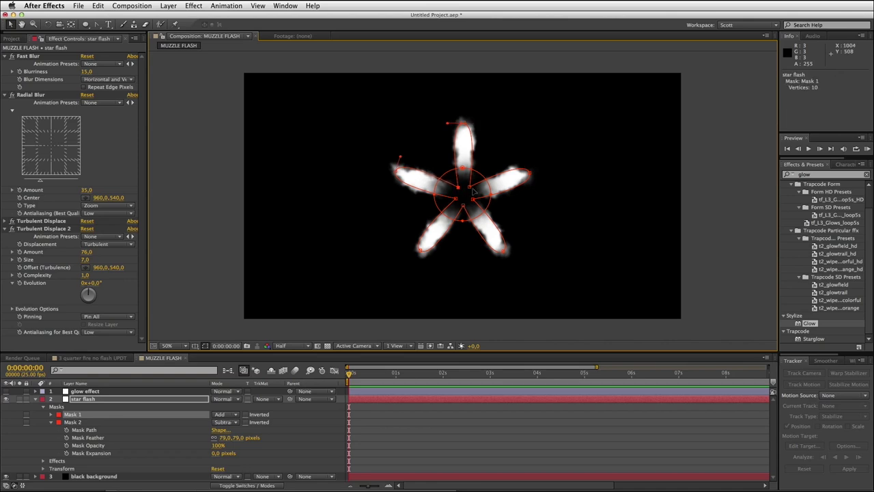
pyautogui.click(58, 399)
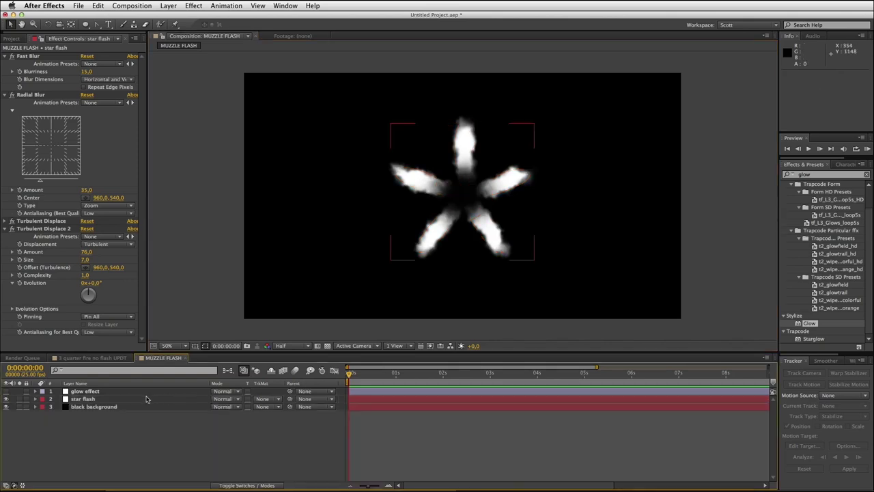
# Re-enable the glow effect layer, then move to the firing frame in the soldier footage comp
pyautogui.click(6, 390)
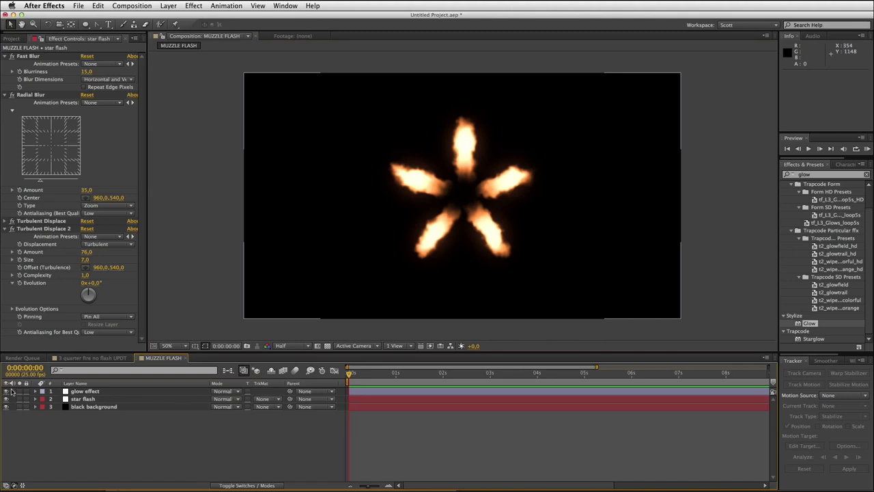
pyautogui.click(361, 386)
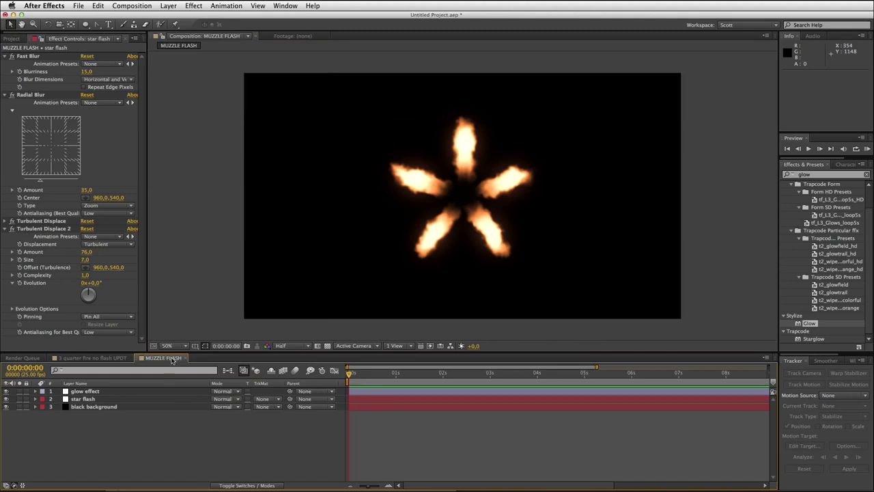
pyautogui.click(93, 358)
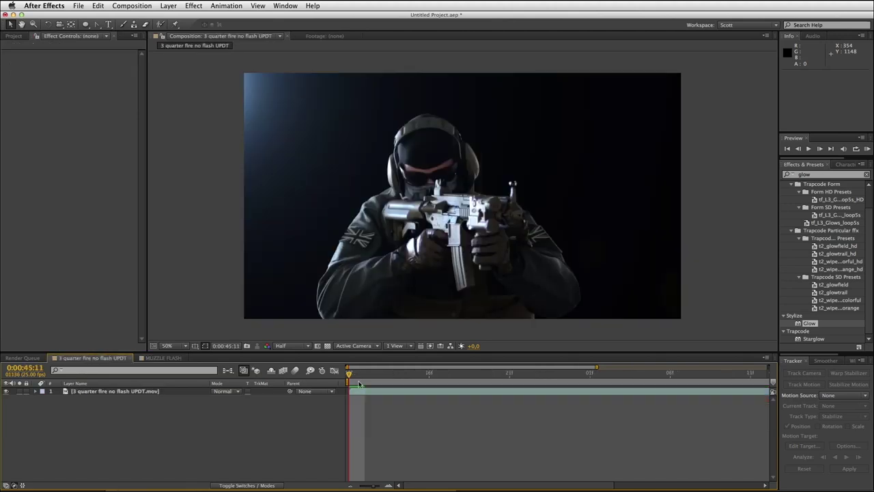
pyautogui.click(507, 374)
pyautogui.moveTo(507, 375); pyautogui.dragTo(705, 388)
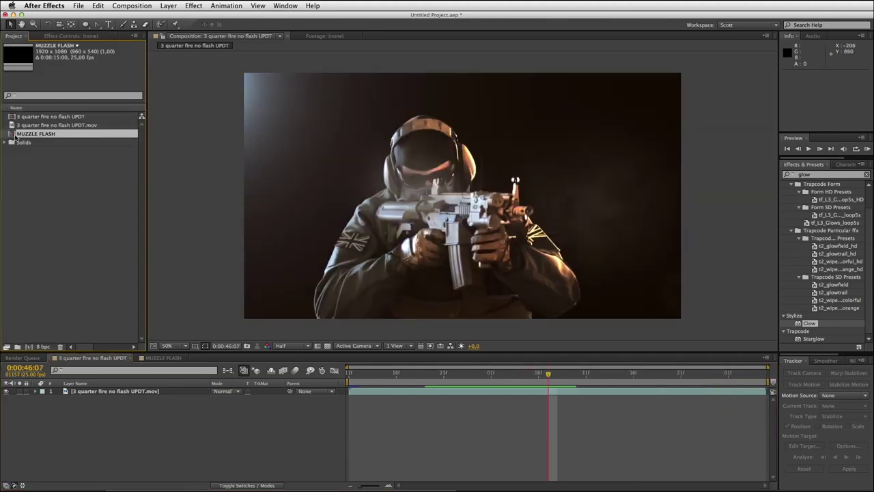
# Add the MUZZLE FLASH comp in Add mode and position it on the gun's muzzle
pyautogui.moveTo(15, 136); pyautogui.dragTo(549, 391)
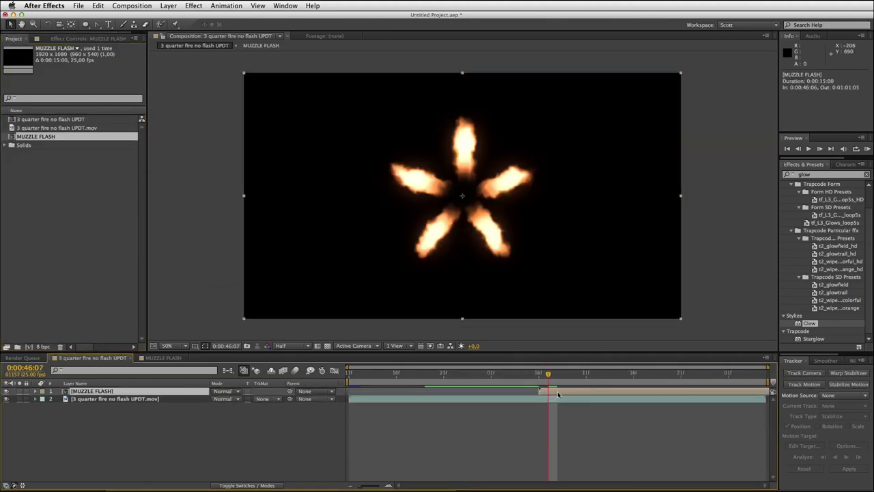
pyautogui.click(236, 392)
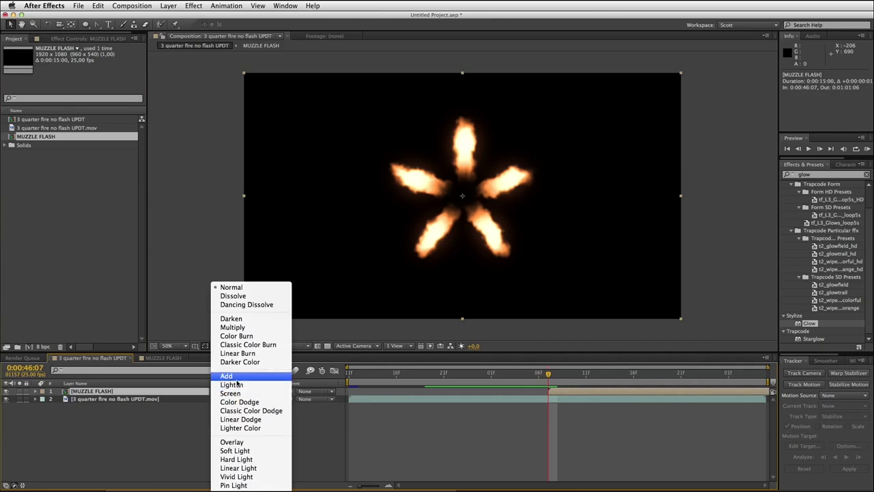
pyautogui.click(226, 376)
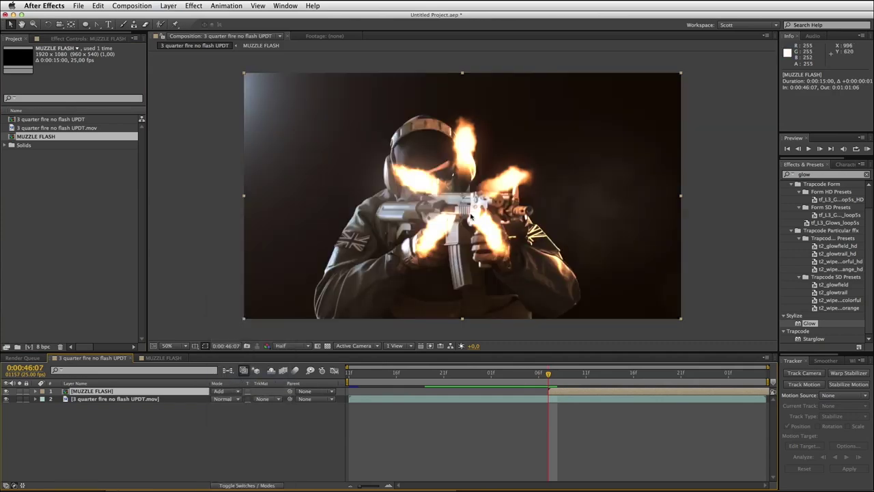
pyautogui.moveTo(469, 218); pyautogui.dragTo(534, 232)
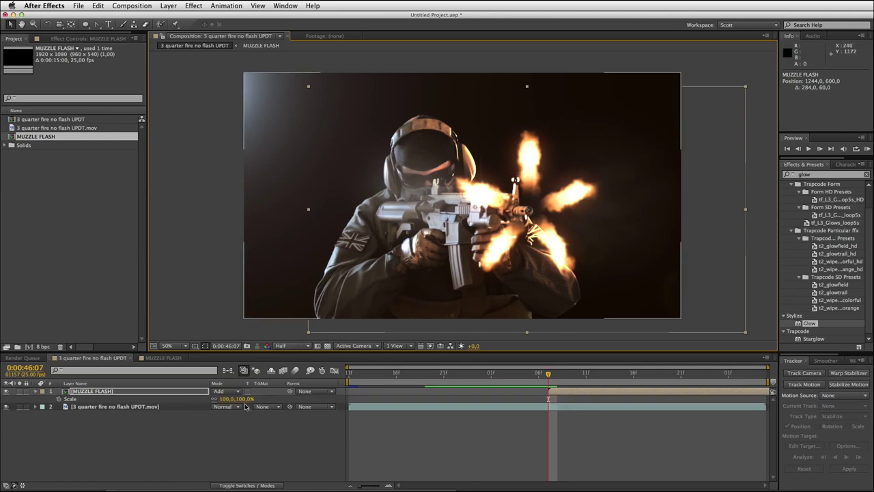
# Scale the MUZZLE FLASH layer to 101.9, 111.0%
pyautogui.press('s')
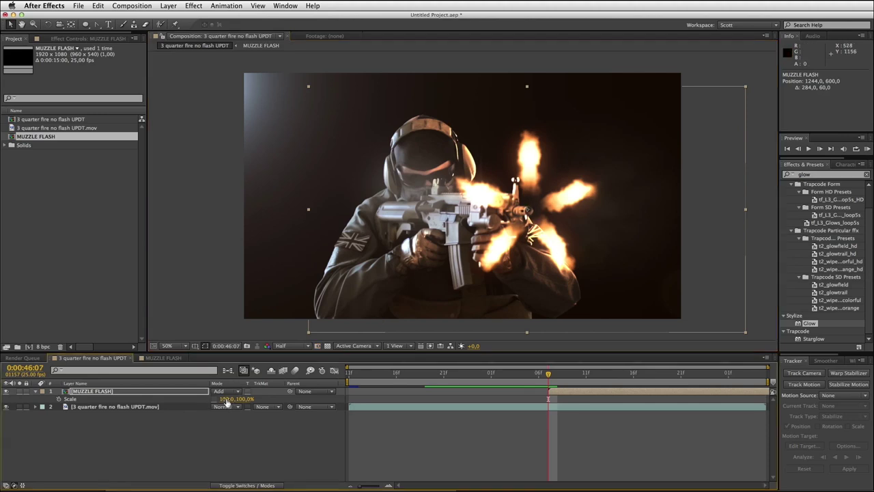
pyautogui.moveTo(226, 399); pyautogui.dragTo(219, 399)
pyautogui.click(313, 415)
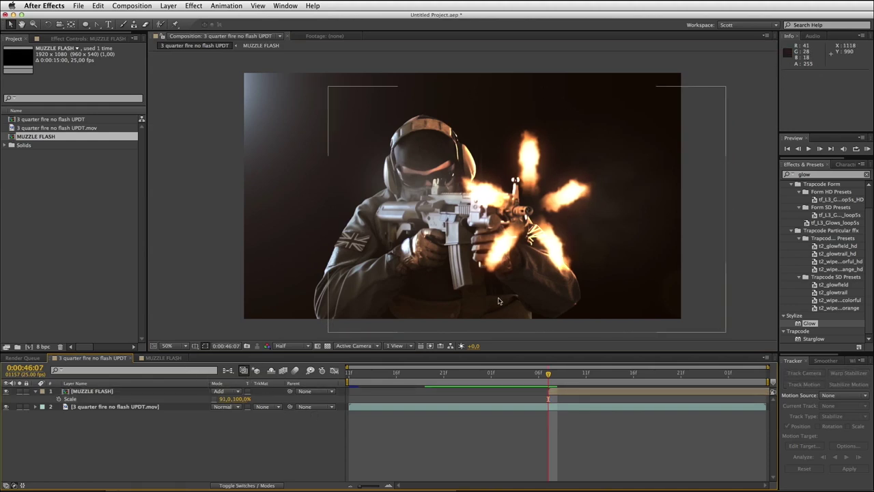
pyautogui.click(229, 400)
pyautogui.moveTo(244, 401)
pyautogui.mouseDown()
pyautogui.moveTo(253, 401)
pyautogui.moveTo(244, 399)
pyautogui.mouseUp()
# In MUZZLE FLASH, hide glow effect and set star flash's Mask 2 Expansion to -23 px
pyautogui.click(164, 358)
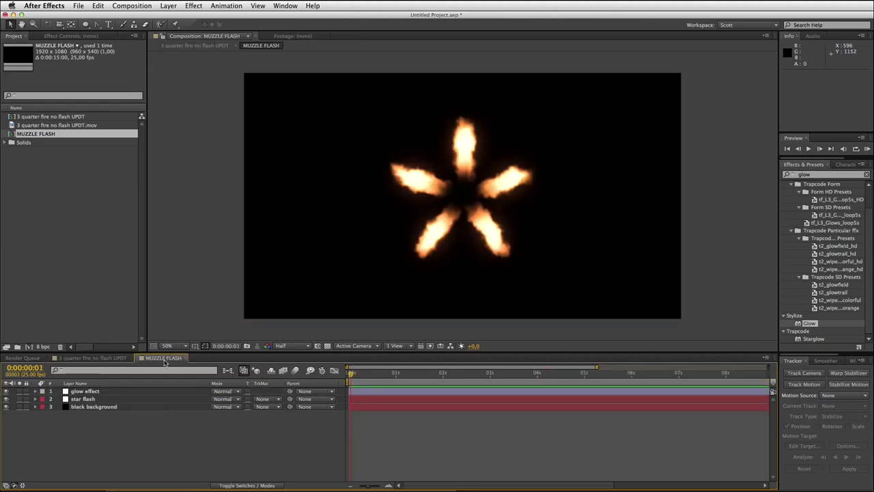
pyautogui.click(80, 392)
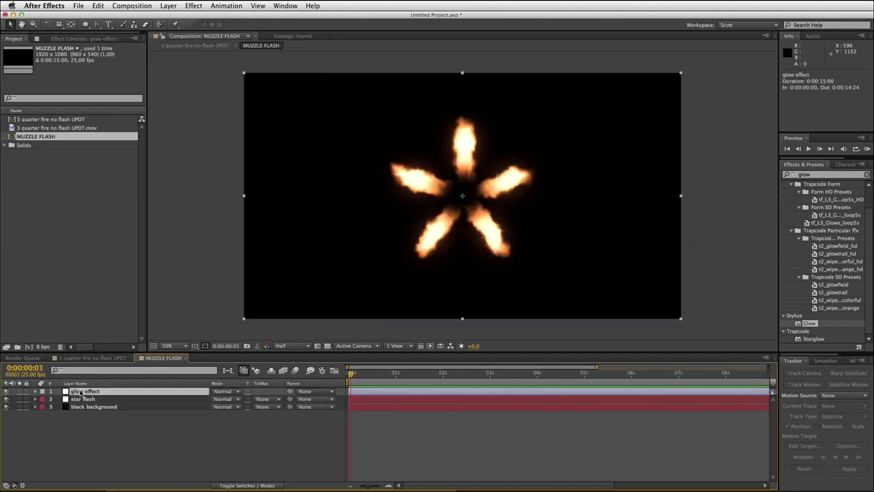
pyautogui.click(6, 391)
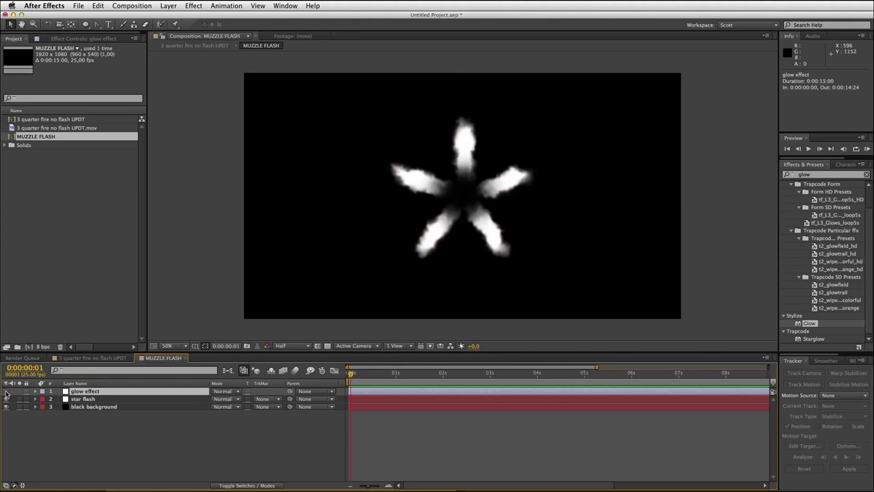
pyautogui.click(82, 399)
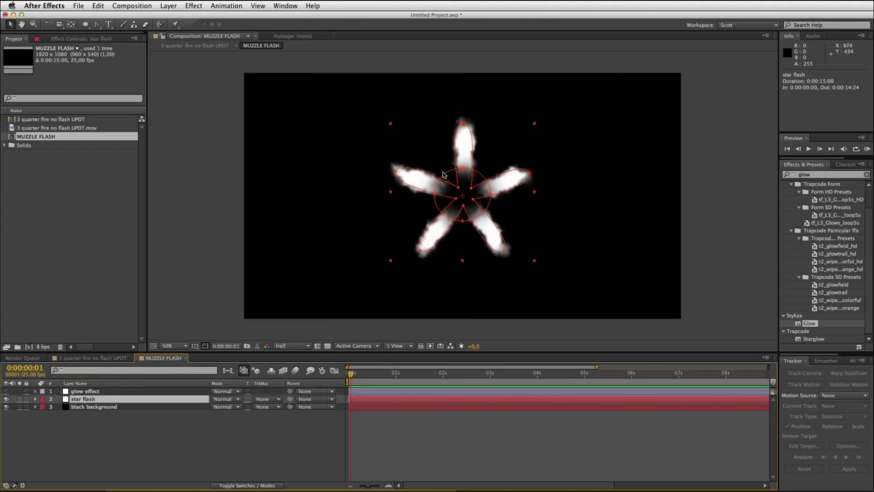
pyautogui.click(36, 399)
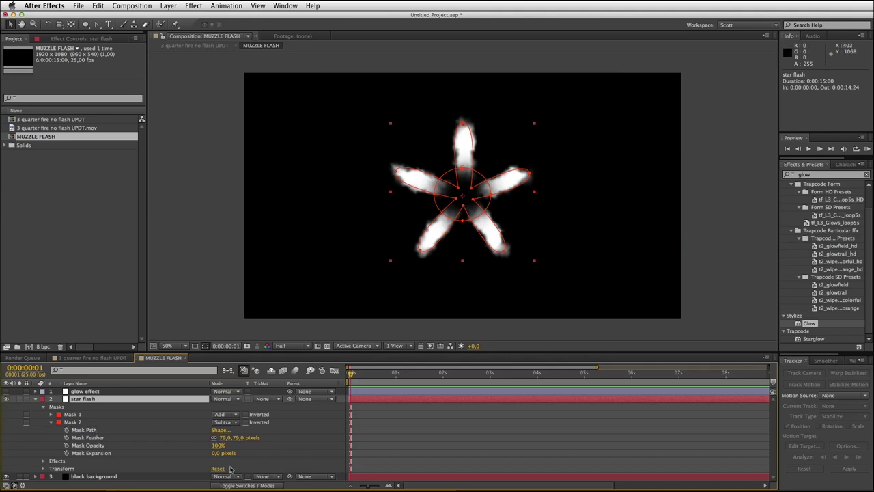
pyautogui.moveTo(217, 452); pyautogui.dragTo(204, 452)
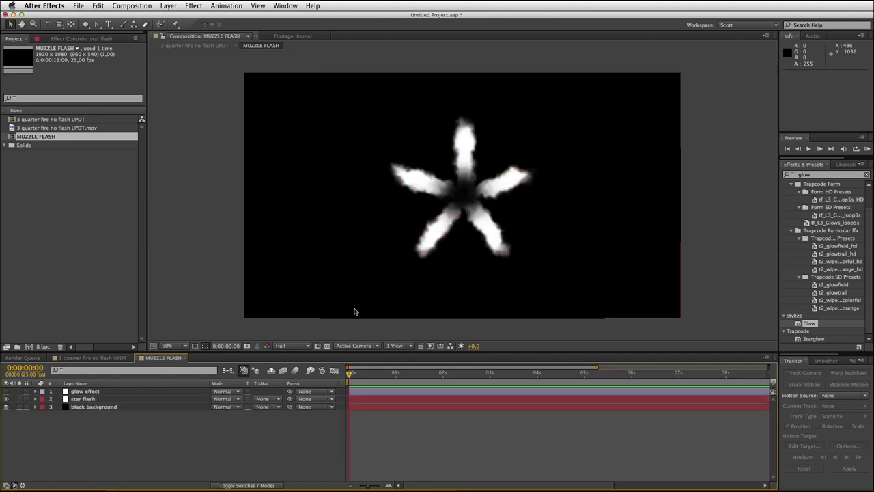
pyautogui.click(83, 399)
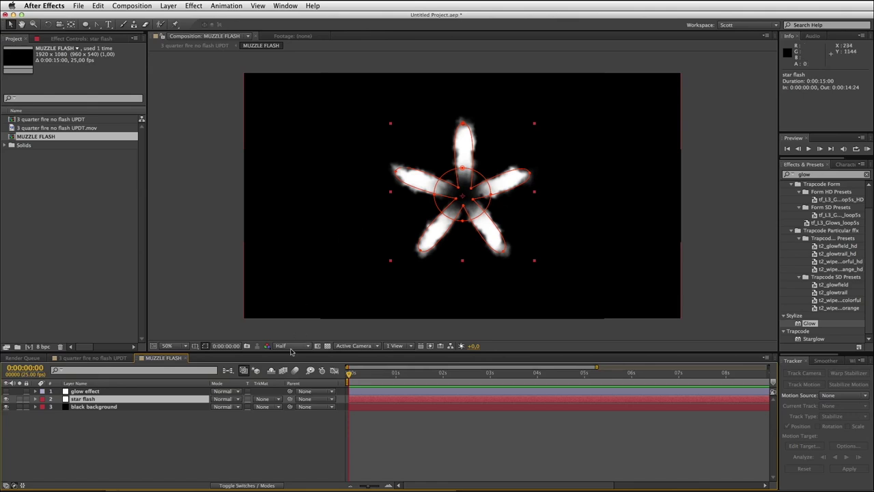
# Expose Turbulent Displace's Evolution Options, hide mask outlines, and reset Random Seed to 0
pyautogui.hotkey('ctrl', '`')
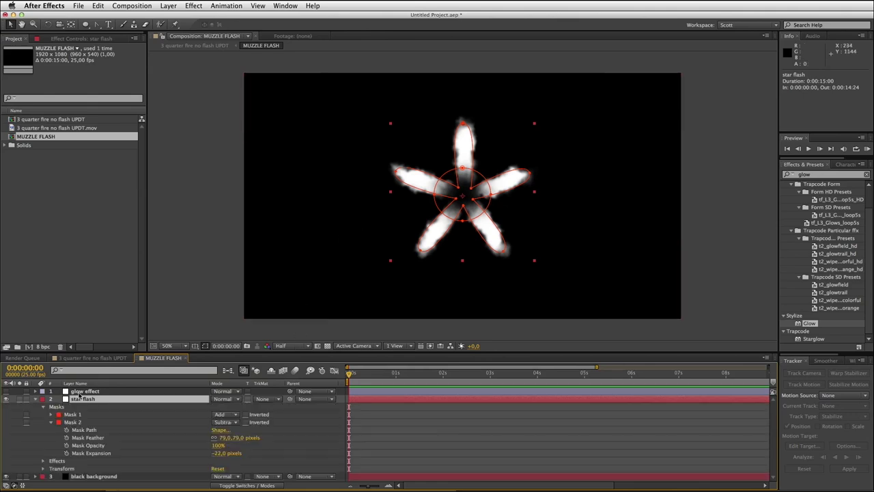
pyautogui.click(43, 461)
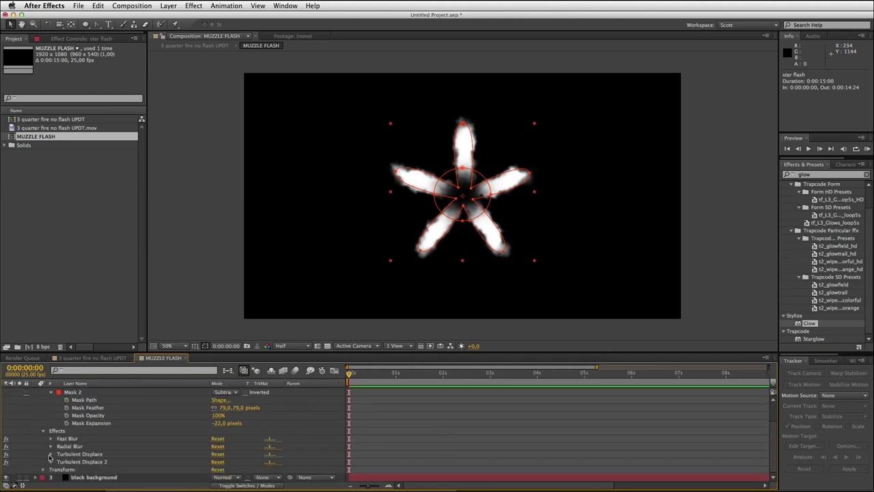
pyautogui.click(50, 454)
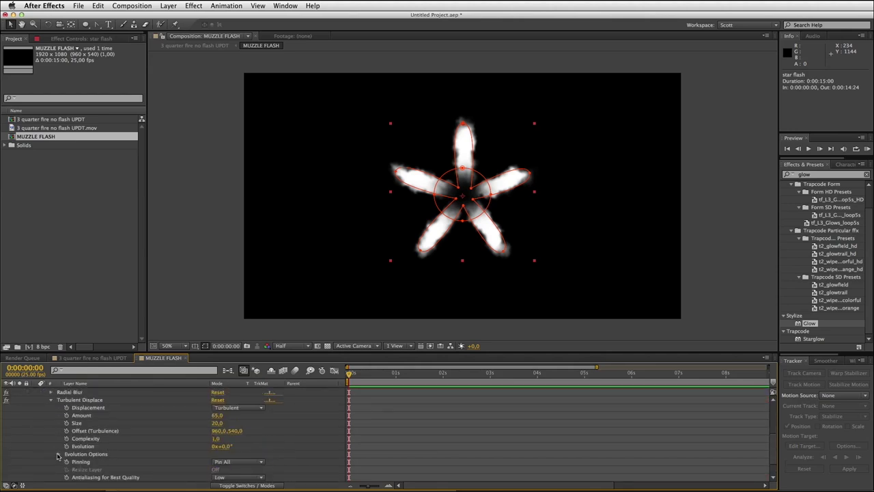
pyautogui.click(58, 455)
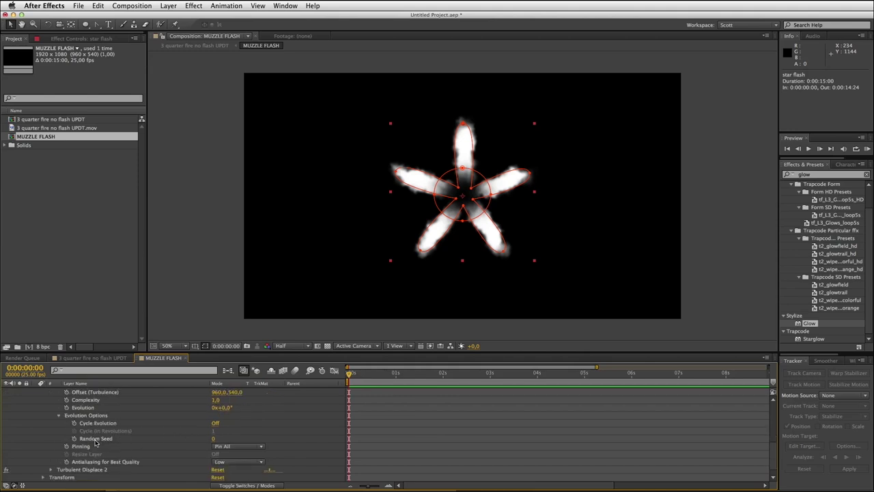
pyautogui.click(206, 347)
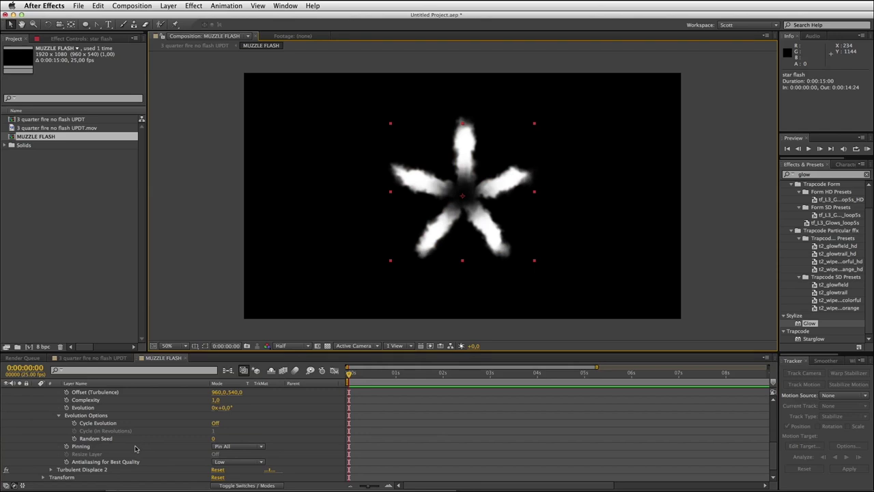
pyautogui.moveTo(214, 442); pyautogui.dragTo(218, 438)
pyautogui.click(218, 438)
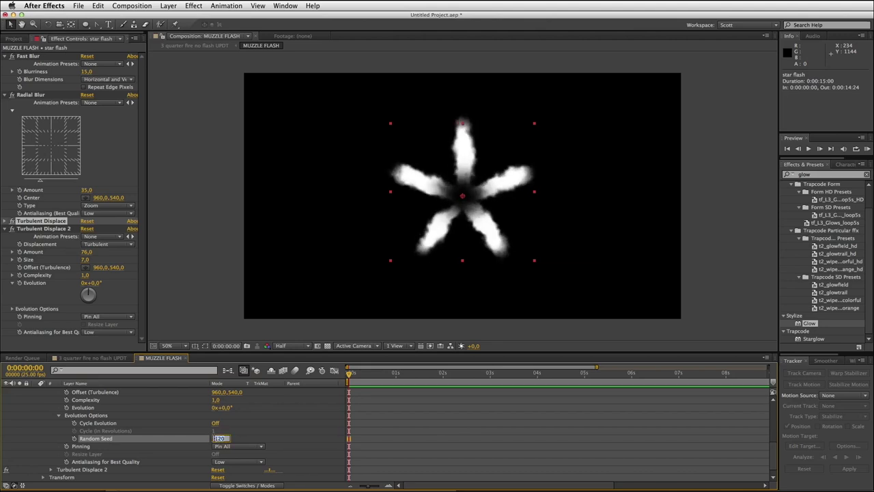
pyautogui.write('0')
pyautogui.press('Return')
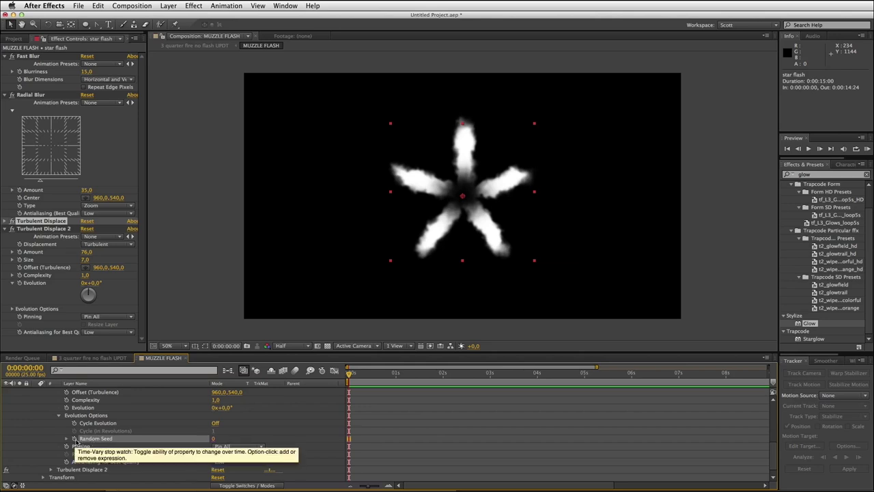
# Drive Random Seed with a wiggle(25,100) expression and RAM preview the flicker
pyautogui.keyDown('alt'); pyautogui.click(74, 439); pyautogui.keyUp('alt')
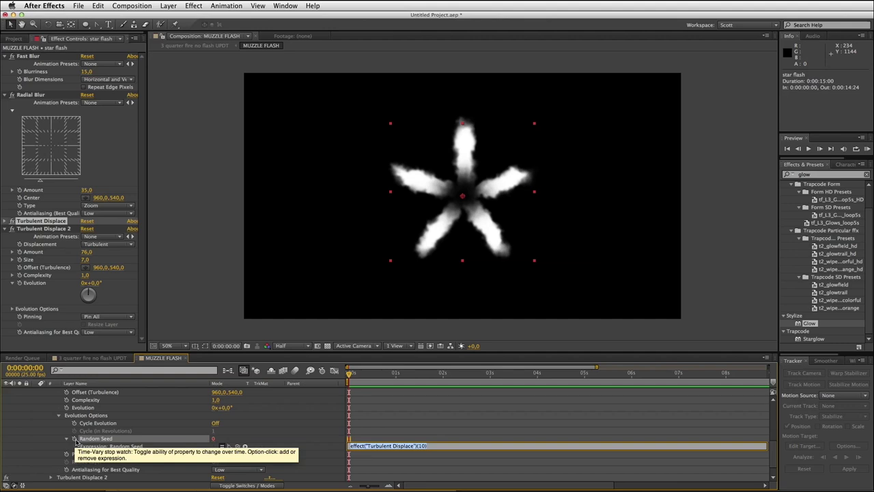
pyautogui.write('wiggle(25')
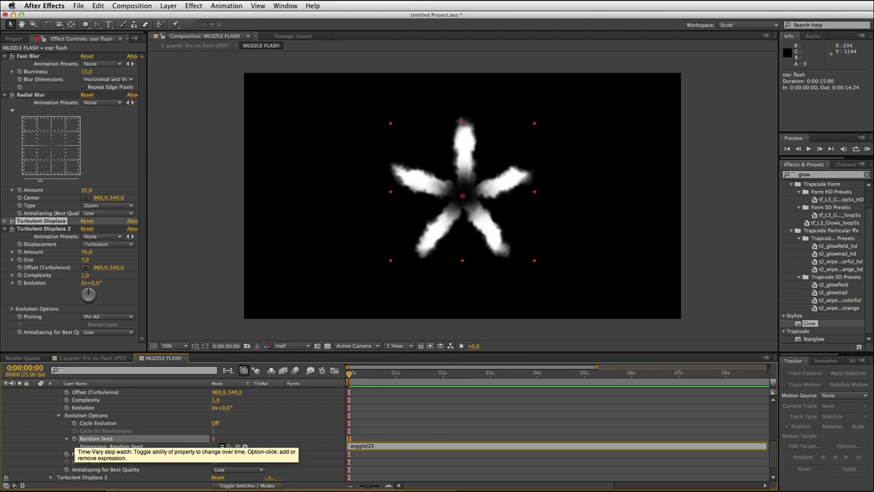
pyautogui.write(',100')
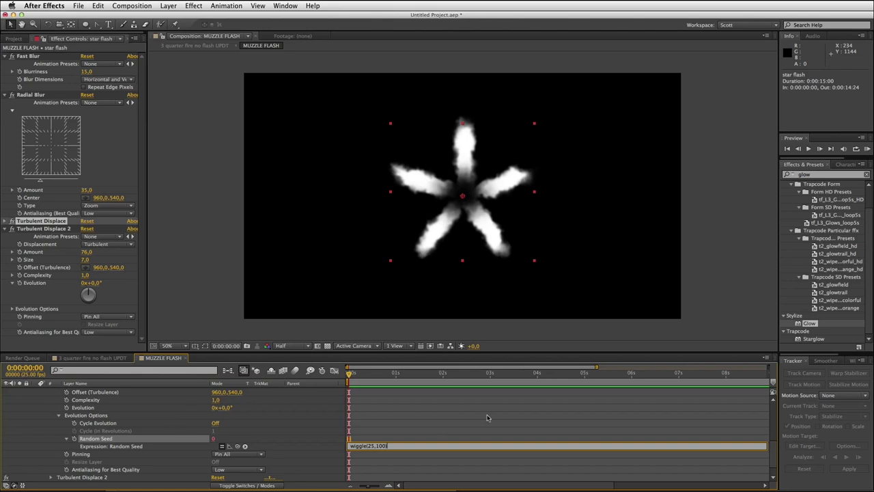
pyautogui.click(454, 412)
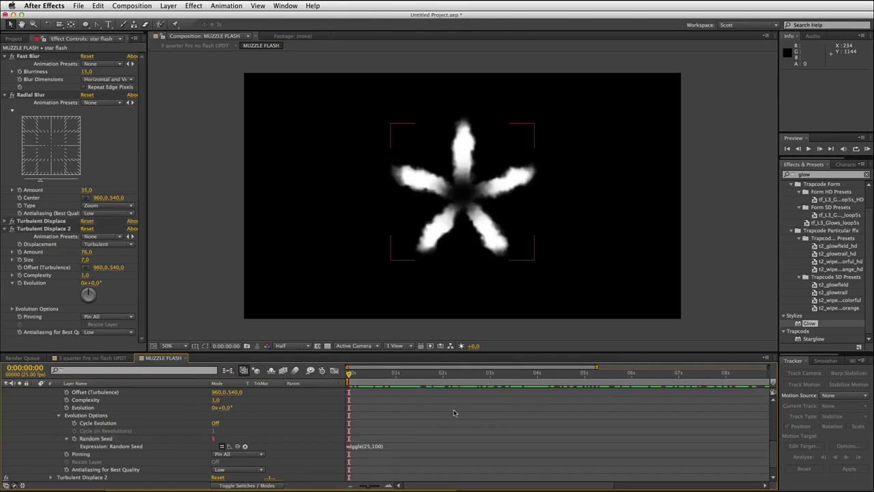
pyautogui.press('KP_0')
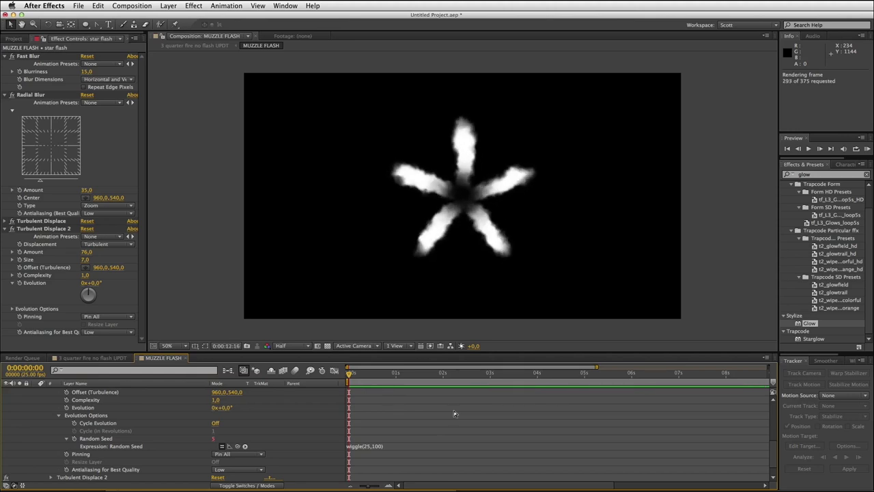
pyautogui.press('space')
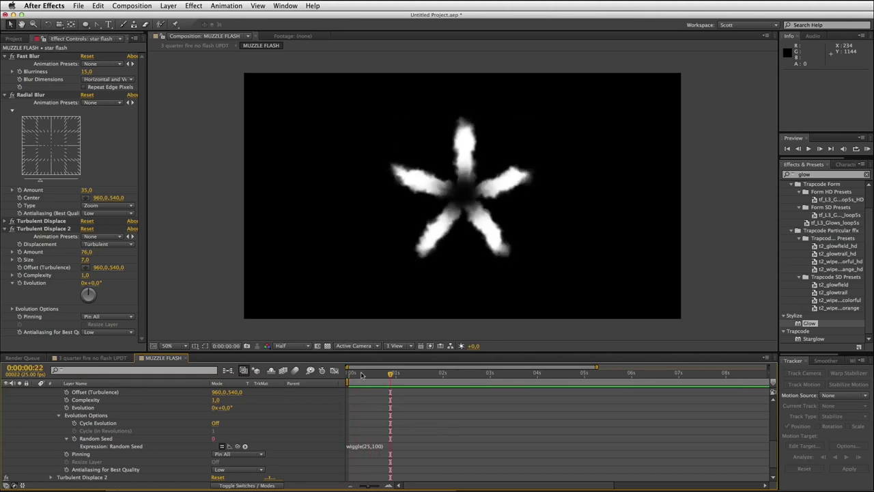
pyautogui.press('Home')
# Finish the first Random Seed expression and expose Turbulent Displace 2's Evolution Options
pyautogui.click(363, 447)
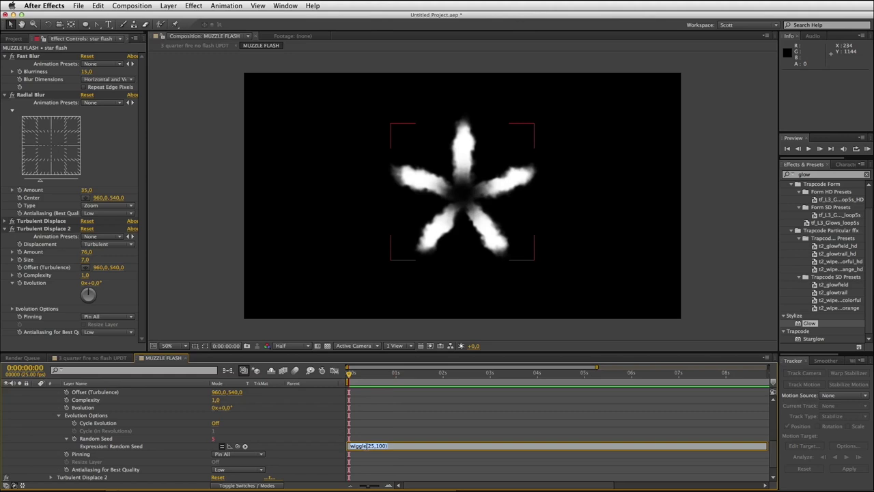
pyautogui.click(106, 412)
pyautogui.scroll(5, 106, 413)
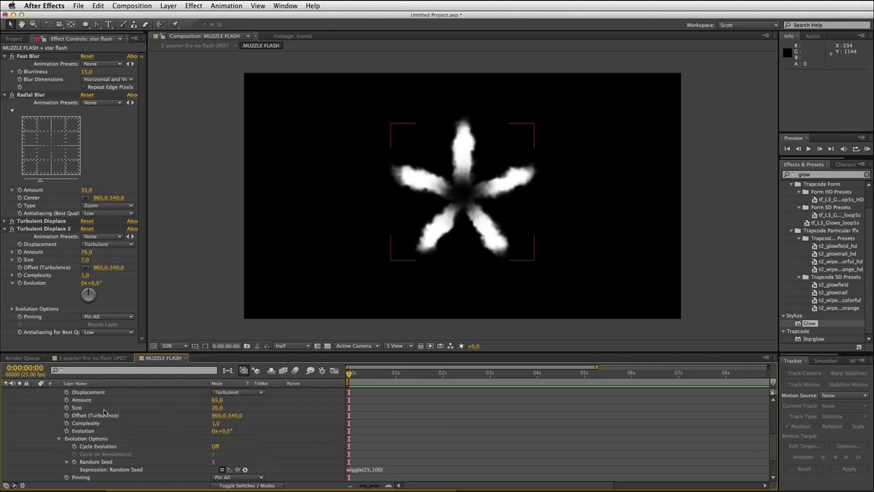
pyautogui.click(51, 446)
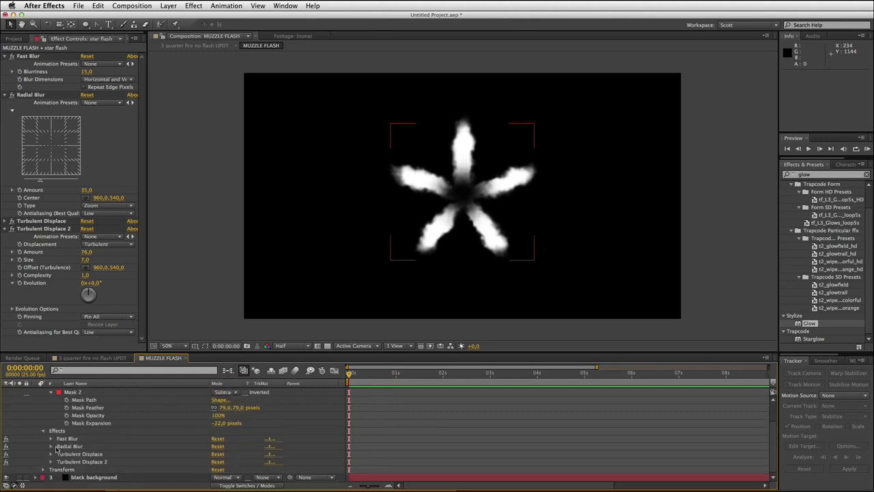
pyautogui.click(52, 461)
pyautogui.scroll(-3, 62, 461)
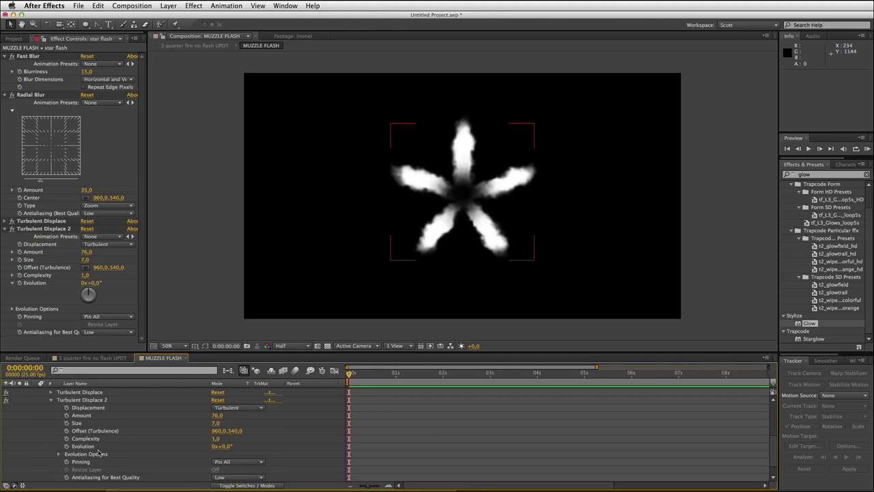
pyautogui.click(59, 455)
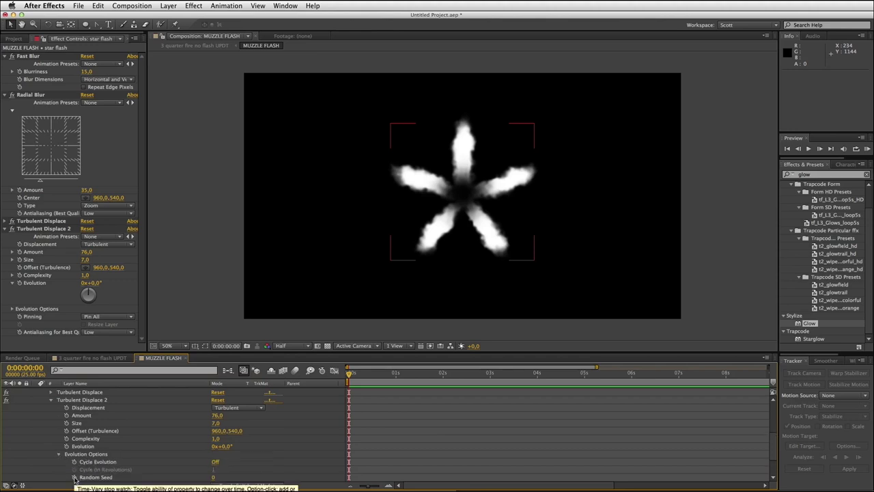
# Add wiggle(25,100) to Turbulent Displace 2's Random Seed and preview the flicker
pyautogui.keyDown('alt'); pyautogui.click(75, 477); pyautogui.keyUp('alt')
pyautogui.write('wiggle(25,100')
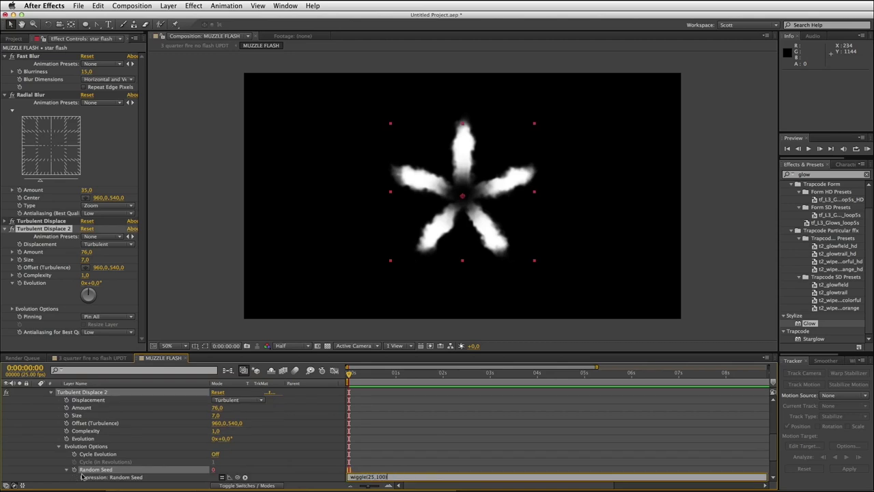
pyautogui.click(405, 418)
pyautogui.click(53, 394)
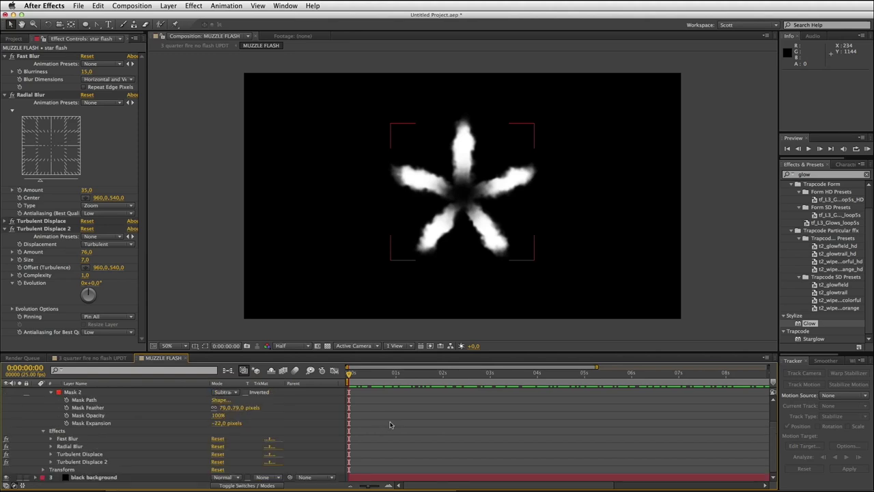
pyautogui.press('space')
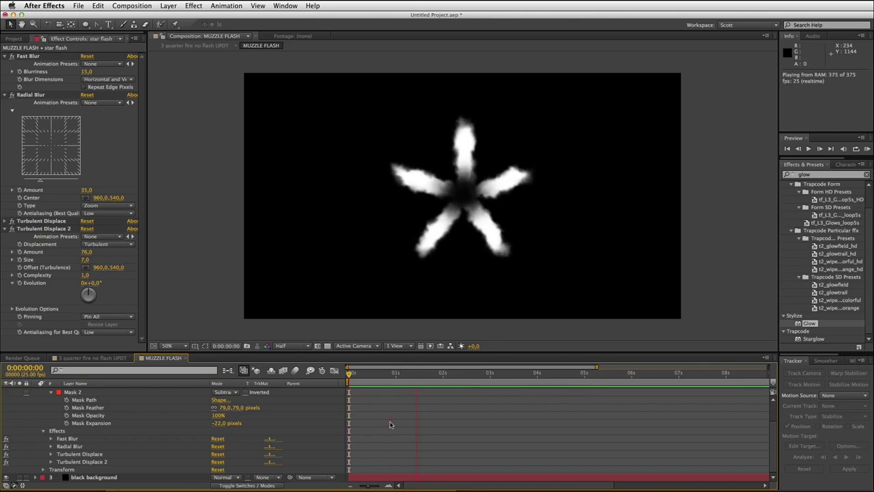
# Duplicate star flash, hide the original, and rename the copy 'main flash'
pyautogui.click(390, 424)
pyautogui.press('u')
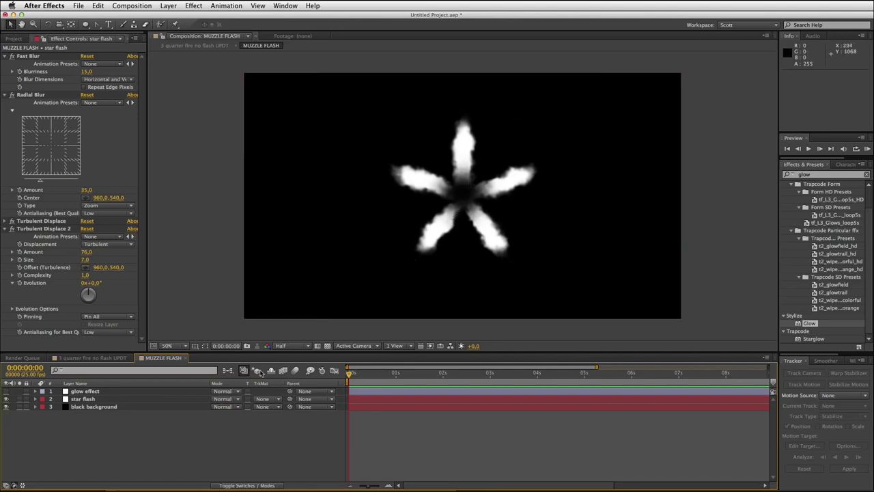
pyautogui.click(91, 399)
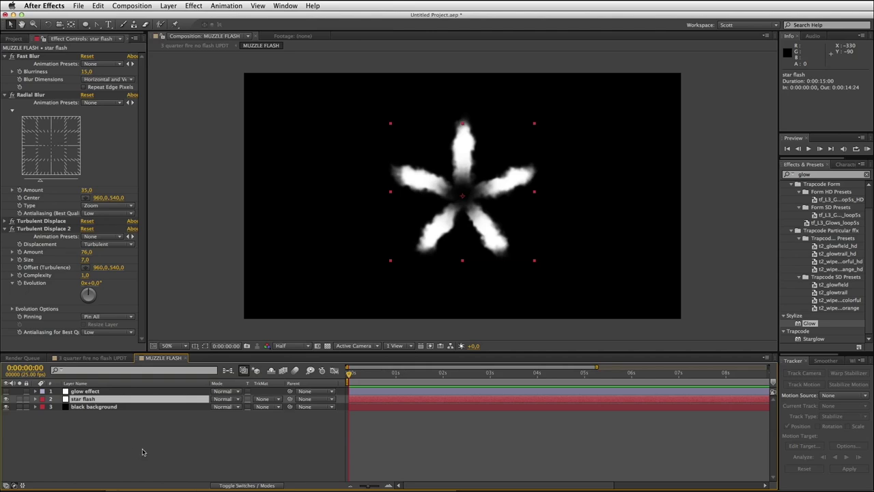
pyautogui.press('super+d')
pyautogui.click(7, 407)
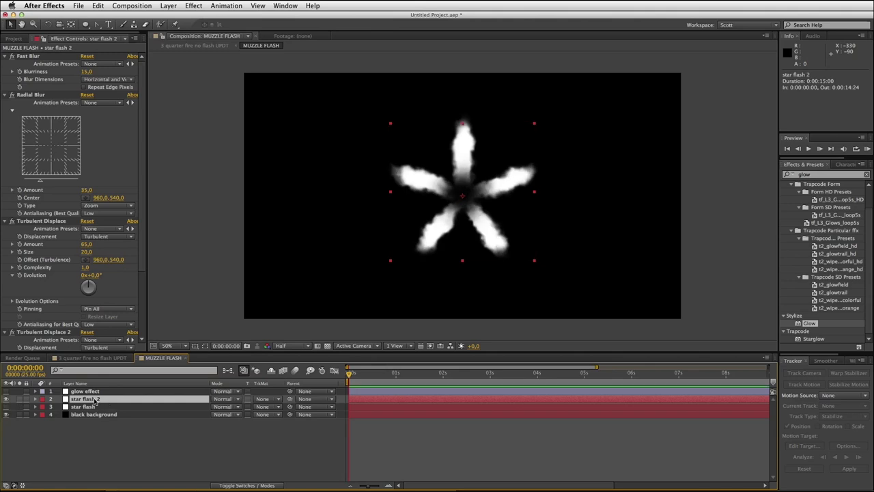
pyautogui.press('Return')
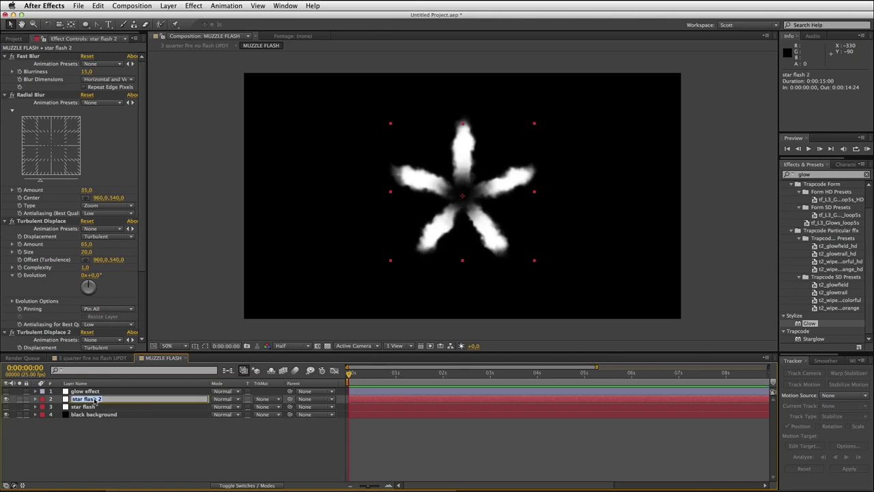
pyautogui.write('main flash')
pyautogui.press('Return')
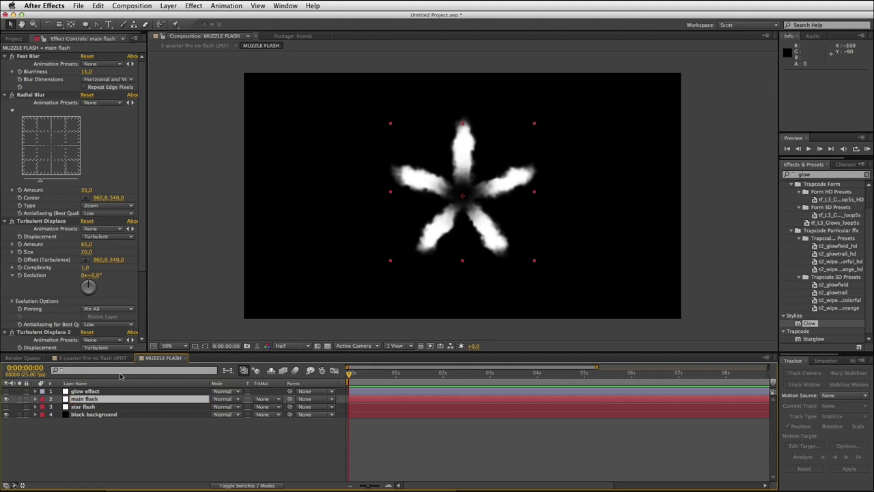
# Delete Mask 1 and Mask 2 from the main flash layer
pyautogui.click(35, 400)
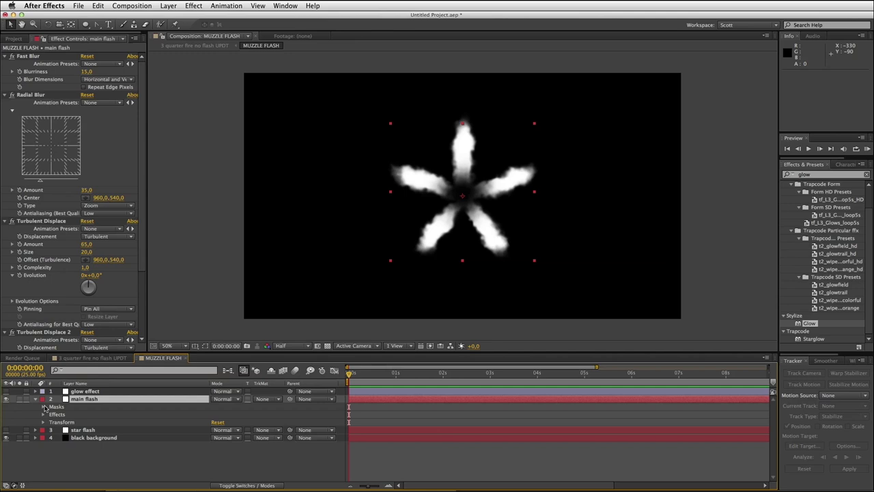
pyautogui.click(45, 407)
pyautogui.click(70, 415)
pyautogui.press('Delete')
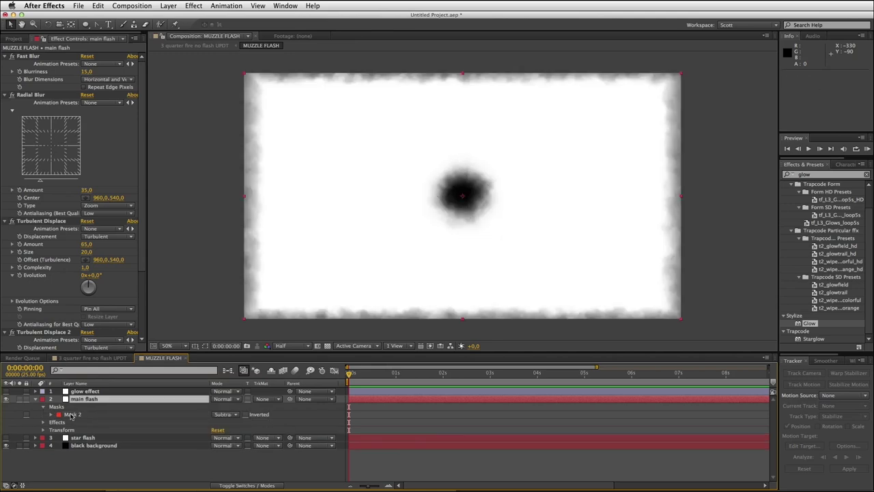
pyautogui.click(70, 415)
pyautogui.press('Delete')
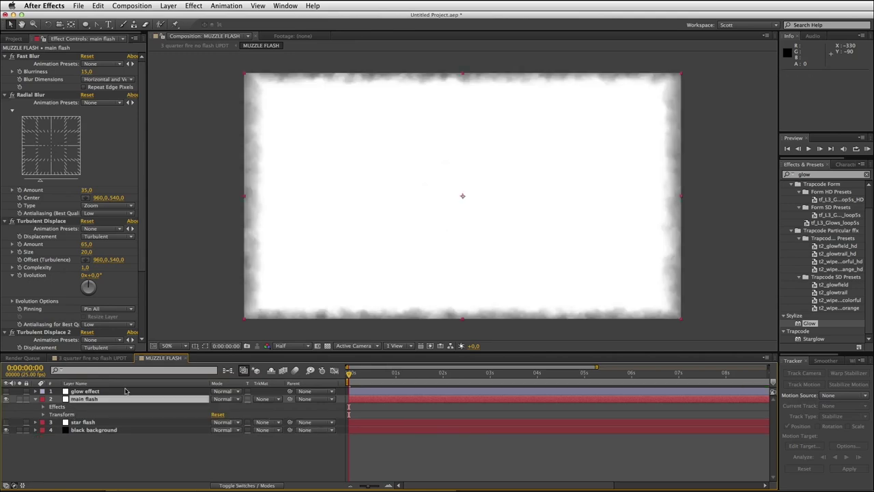
# Draw a six-point Bezier teardrop mask on main flash, stretching right from the frame centre
pyautogui.click(96, 25)
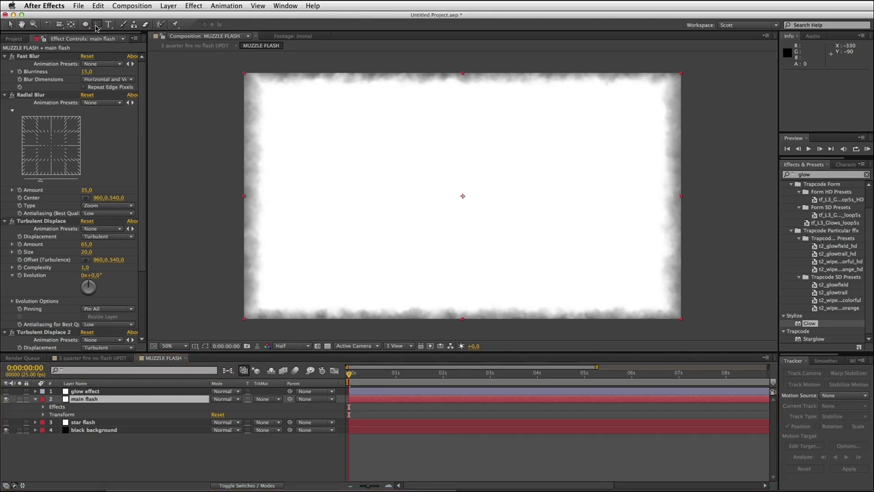
pyautogui.click(132, 24)
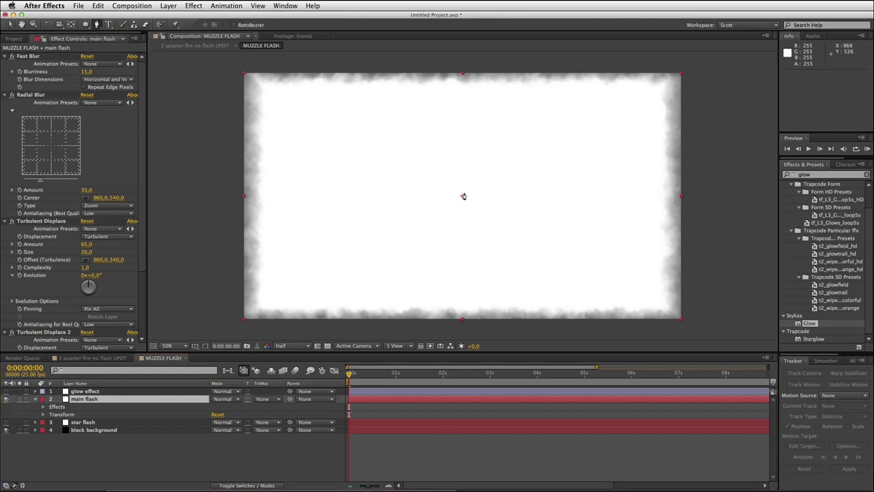
pyautogui.click(463, 192)
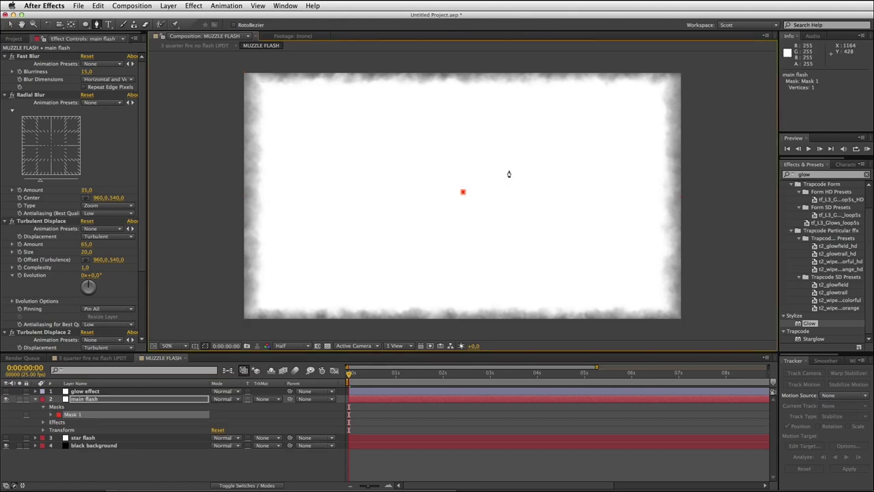
pyautogui.moveTo(509, 166)
pyautogui.mouseDown()
pyautogui.moveTo(545, 167)
pyautogui.moveTo(518, 165)
pyautogui.mouseUp()
pyautogui.moveTo(612, 188); pyautogui.dragTo(608, 217)
pyautogui.moveTo(510, 226)
pyautogui.mouseDown()
pyautogui.moveTo(471, 230)
pyautogui.moveTo(504, 233)
pyautogui.mouseUp()
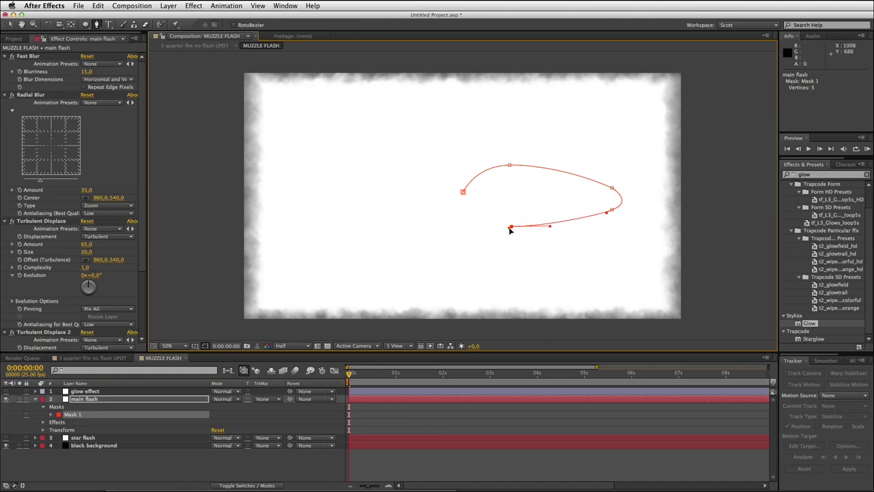
pyautogui.moveTo(463, 202)
pyautogui.mouseDown()
pyautogui.moveTo(457, 178)
pyautogui.moveTo(464, 193)
pyautogui.mouseUp()
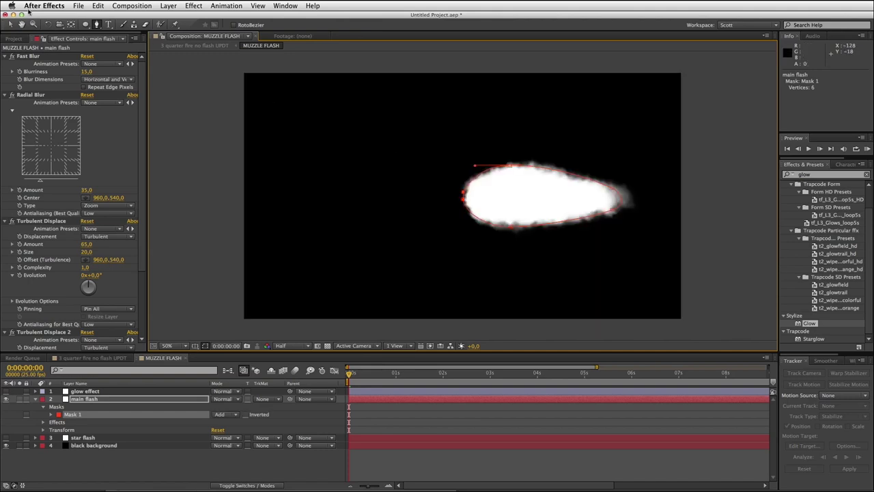
# Adjust the top and right-tip vertex handles to flatten the upper curve and tighten the lower curve
pyautogui.click(11, 24)
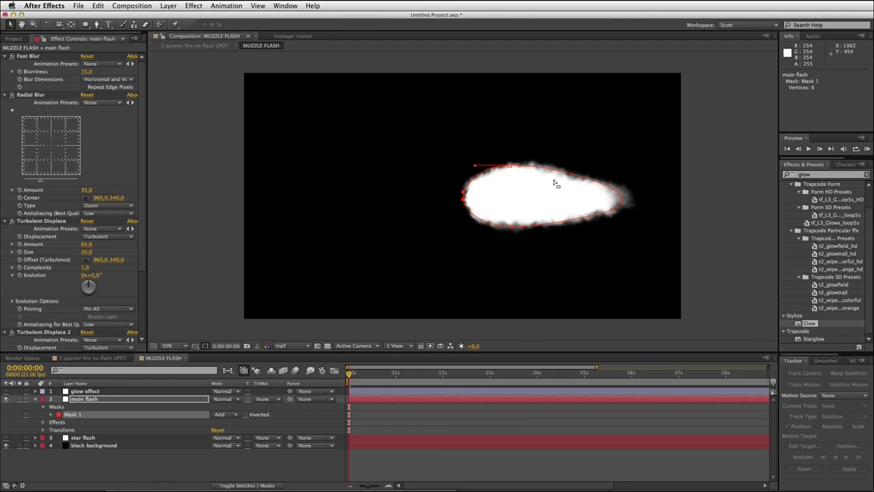
pyautogui.click(510, 166)
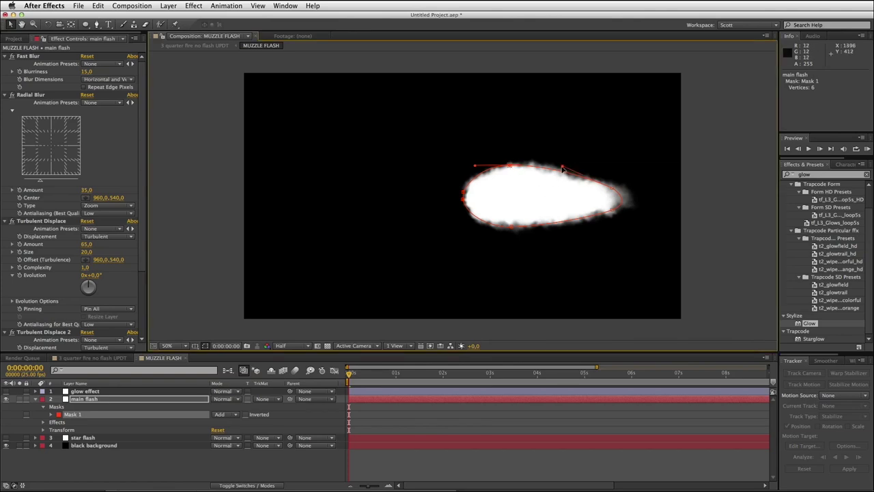
pyautogui.moveTo(562, 167); pyautogui.dragTo(552, 178)
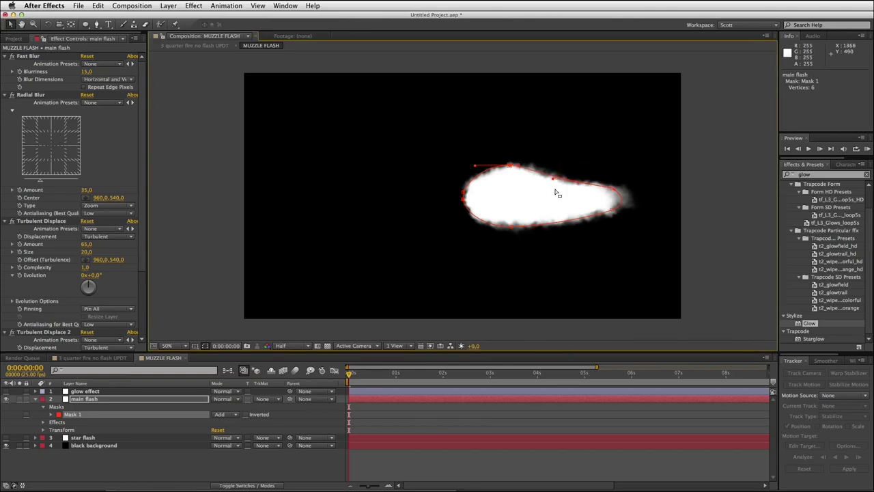
pyautogui.click(609, 211)
pyautogui.moveTo(607, 214); pyautogui.dragTo(509, 231)
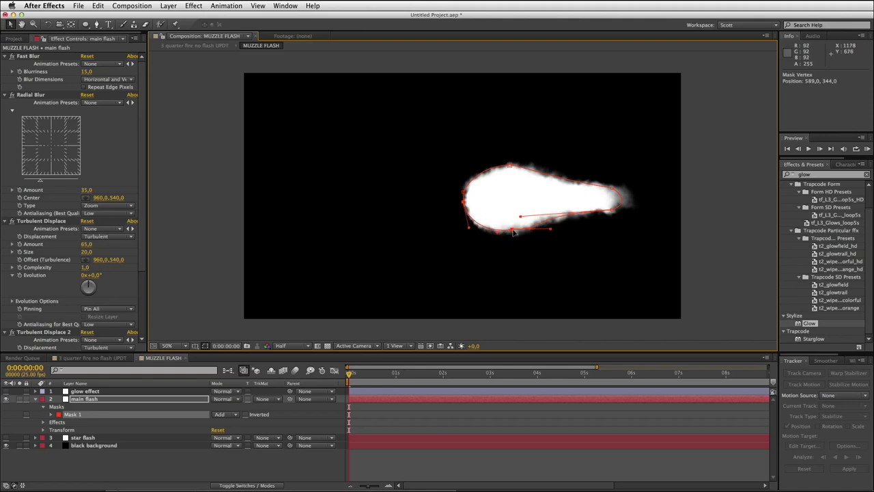
pyautogui.click(509, 164)
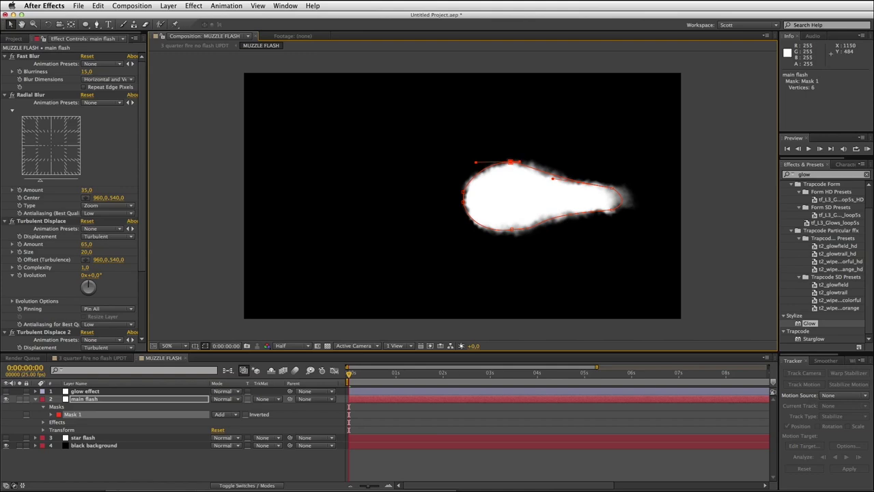
# Turn the star flash layer back on and reselect the main flash layer
pyautogui.click(93, 467)
pyautogui.click(84, 399)
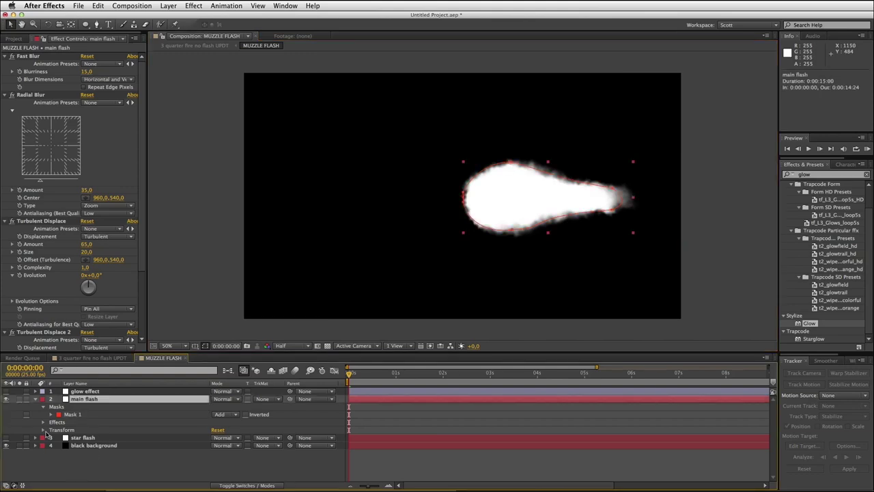
pyautogui.click(5, 438)
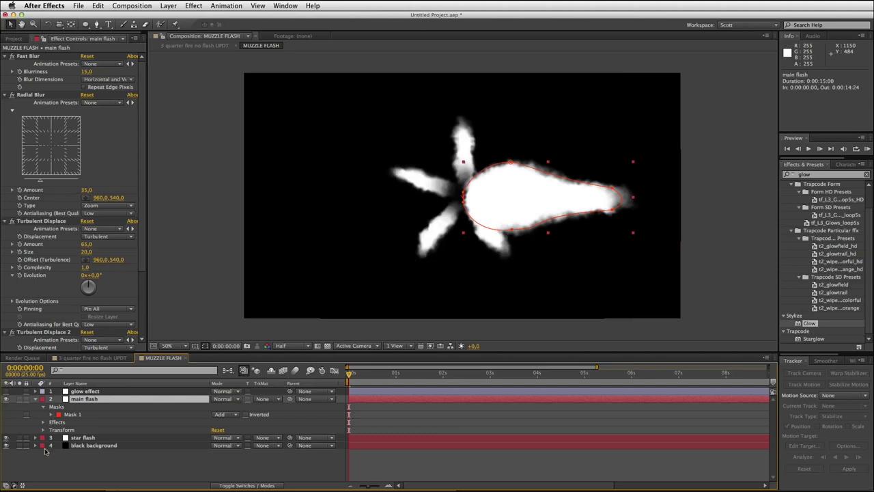
pyautogui.click(68, 464)
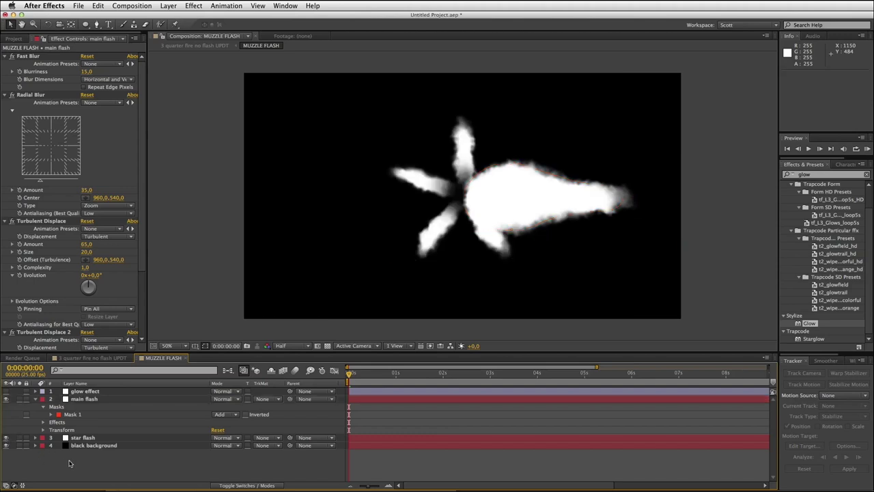
pyautogui.click(97, 401)
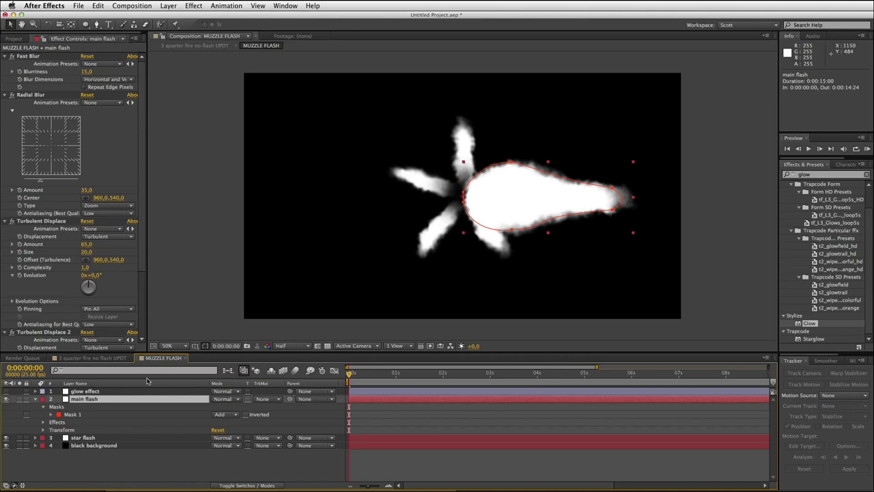
# Free-transform Mask 1 and scale it to about 113%, stretching it further right
pyautogui.click(511, 164)
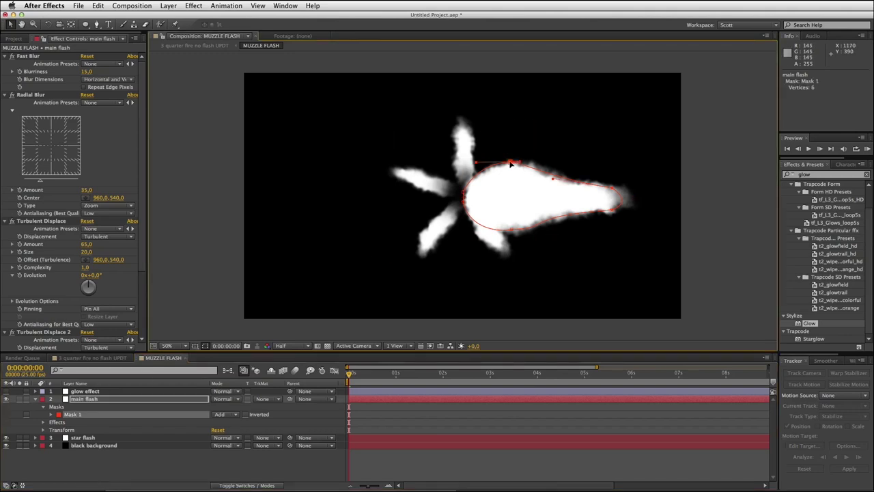
pyautogui.doubleClick(511, 164)
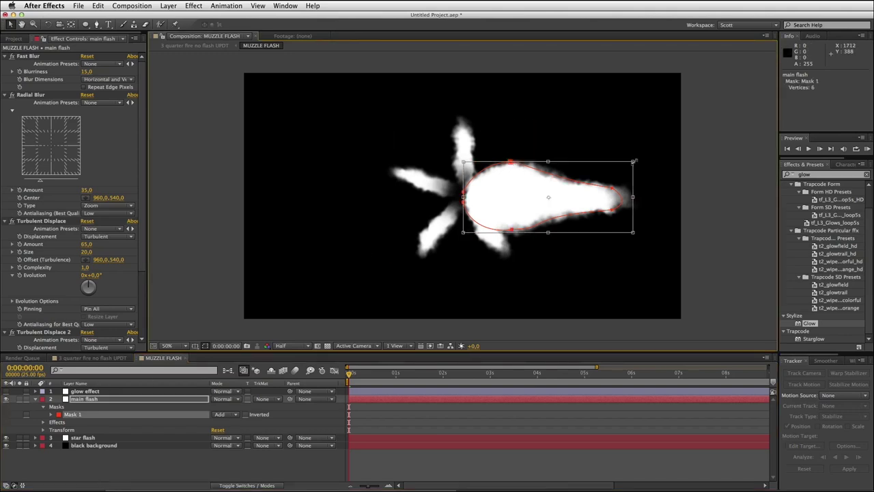
pyautogui.moveTo(635, 160); pyautogui.dragTo(656, 151)
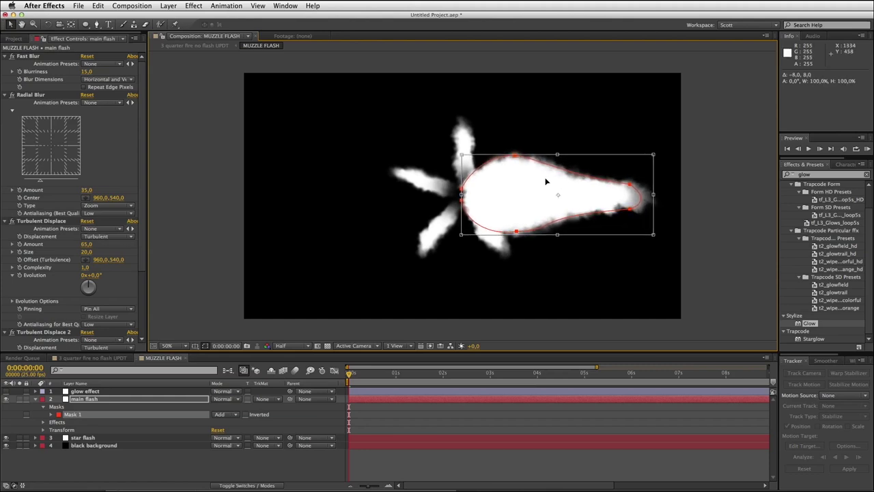
pyautogui.click(148, 448)
pyautogui.click(98, 402)
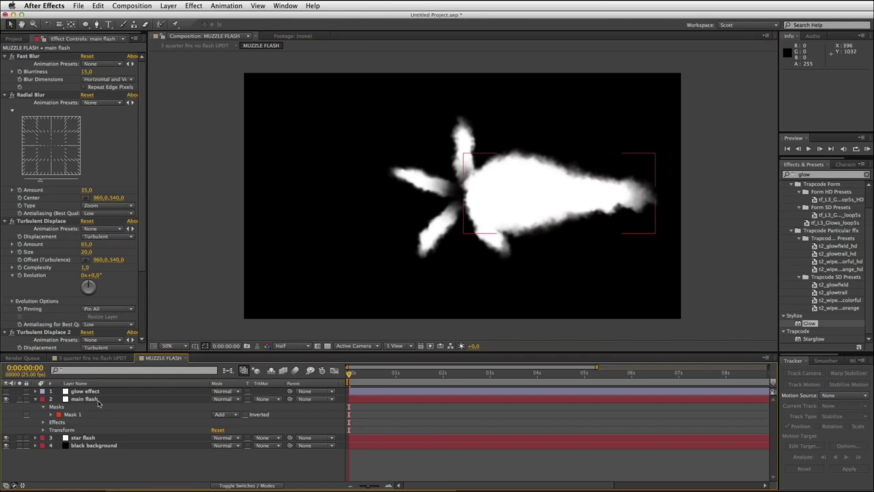
pyautogui.click(98, 403)
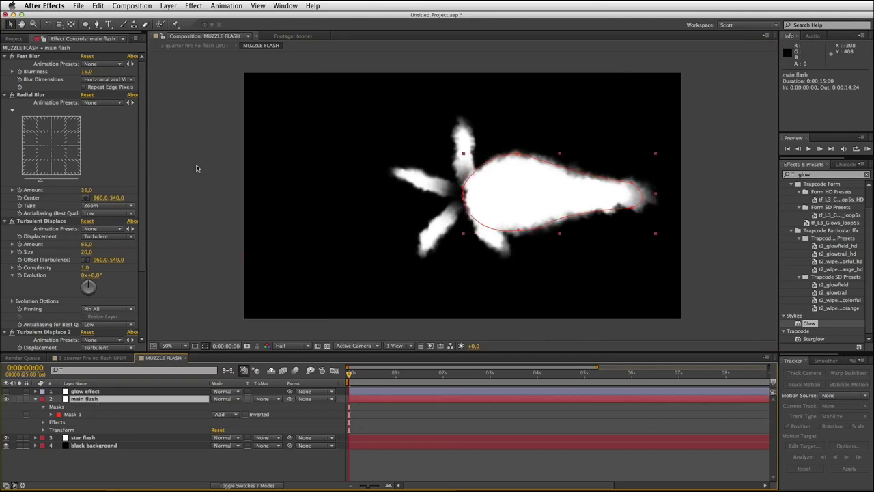
# Raise the Turbulent Displace Amount on main flash to 111
pyautogui.click(43, 221)
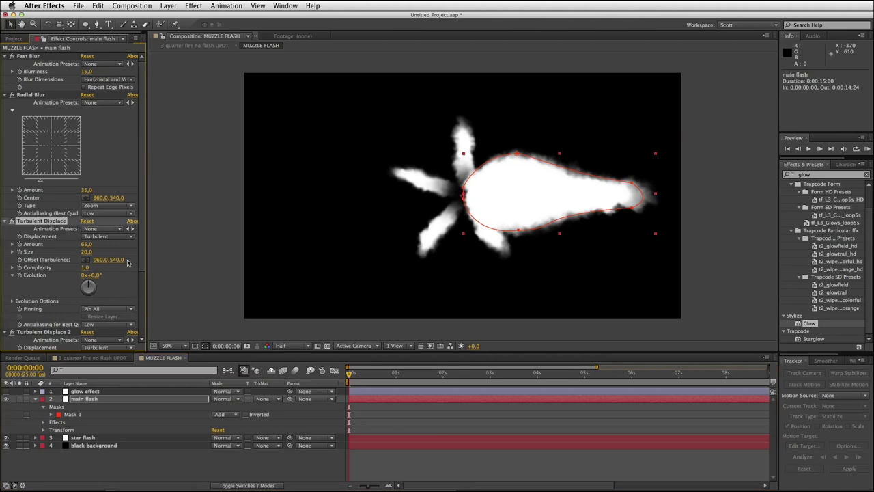
pyautogui.click(86, 244)
pyautogui.moveTo(89, 244)
pyautogui.mouseDown()
pyautogui.moveTo(108, 244)
pyautogui.moveTo(89, 255)
pyautogui.moveTo(99, 255)
pyautogui.moveTo(76, 254)
pyautogui.mouseUp()
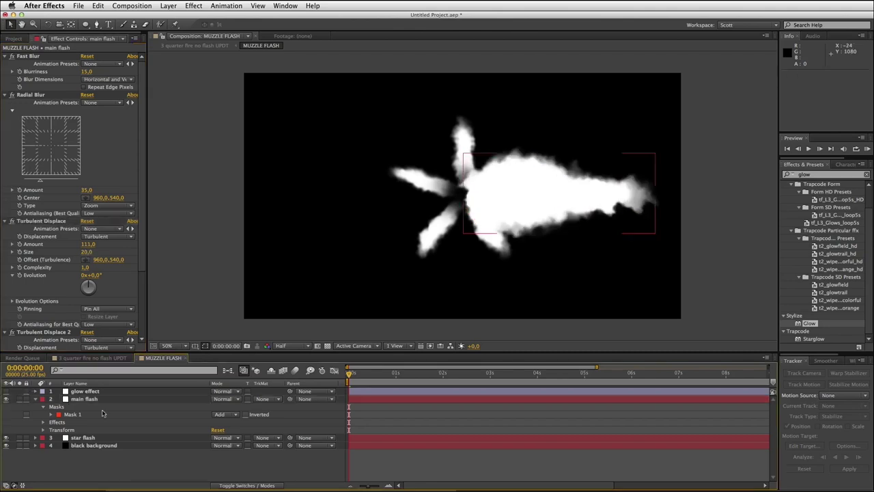
# Turn on the glow effect layer, RAM-preview the orange flash, and glance at the soldier comp
pyautogui.click(6, 391)
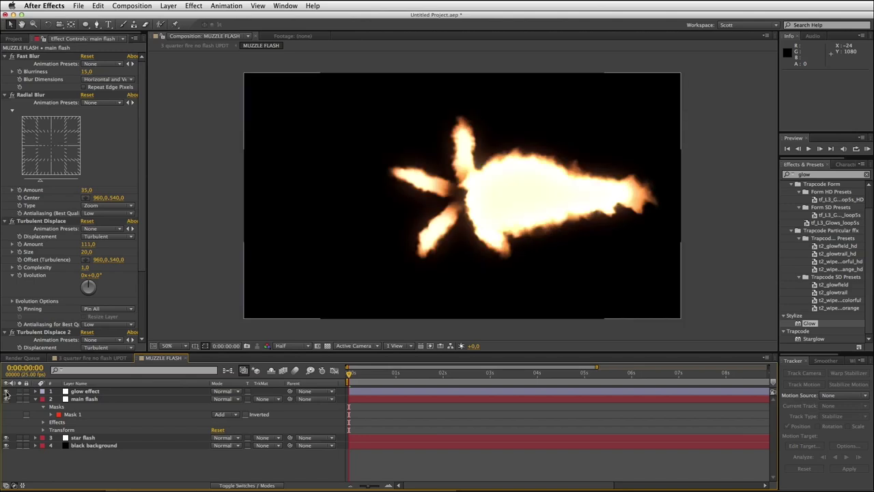
pyautogui.press('KP_0')
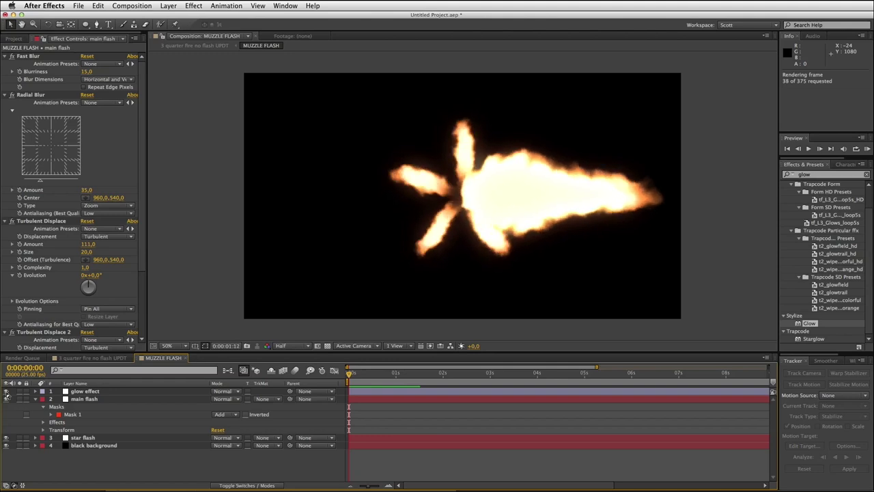
pyautogui.press('space')
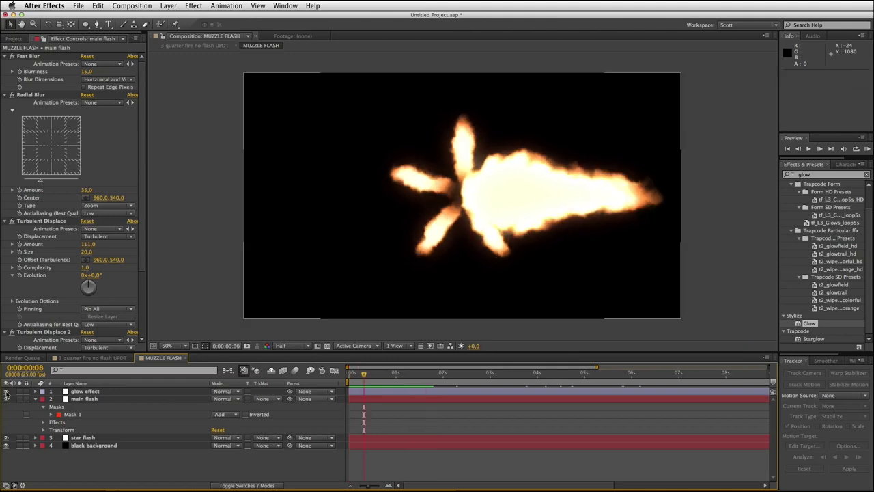
pyautogui.click(96, 359)
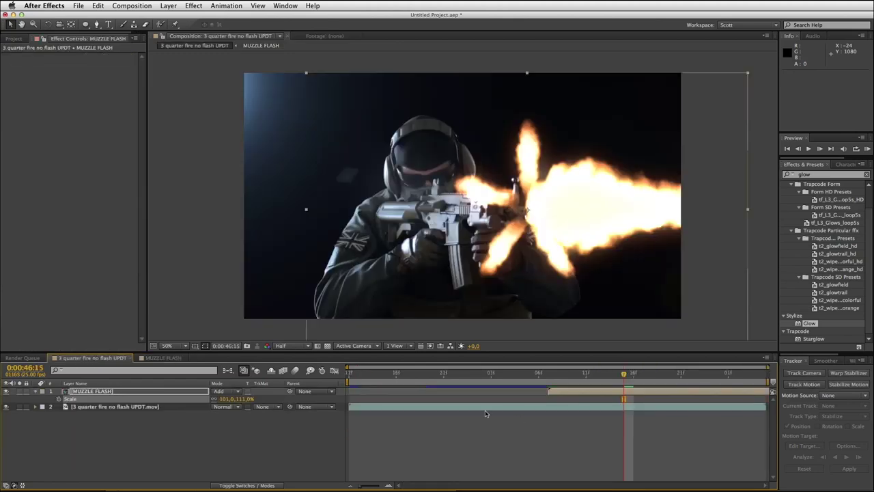
pyautogui.click(176, 358)
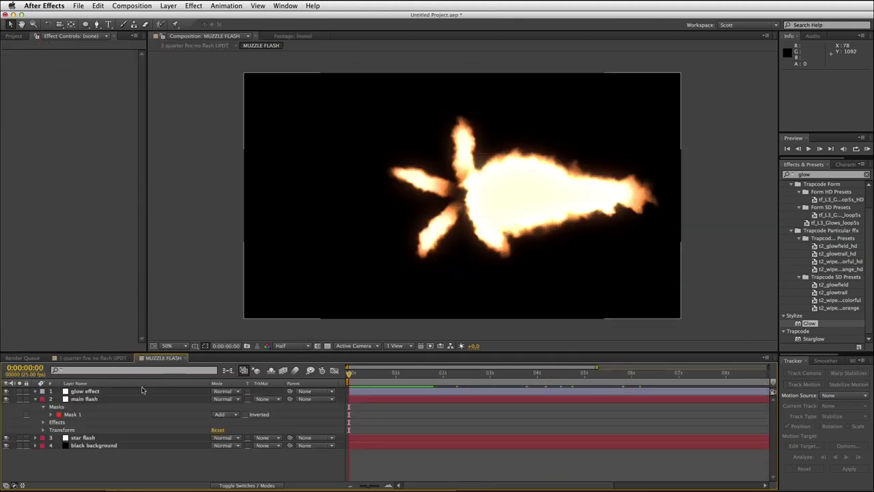
# Narrow the main flash layer to 86% Scale X
pyautogui.click(174, 414)
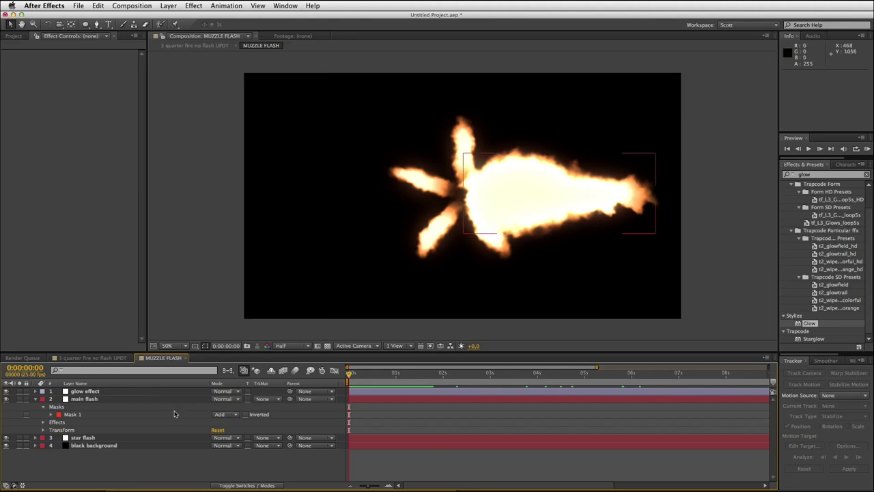
pyautogui.click(87, 405)
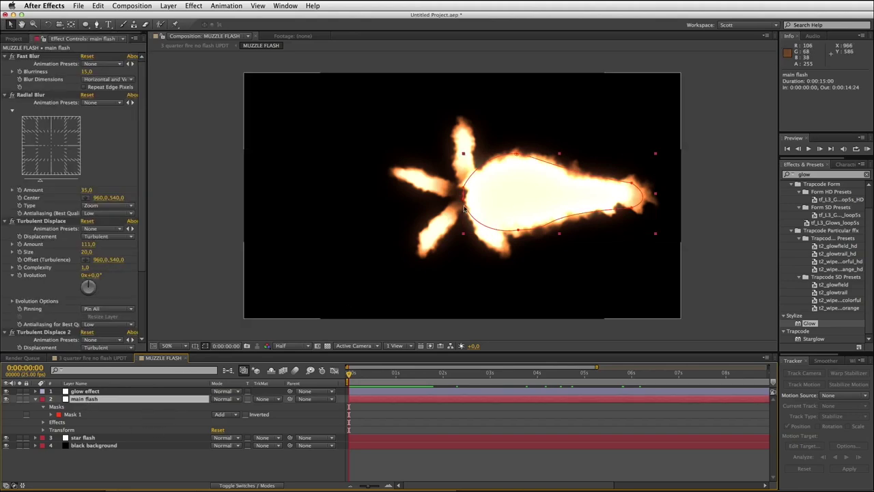
pyautogui.press('s')
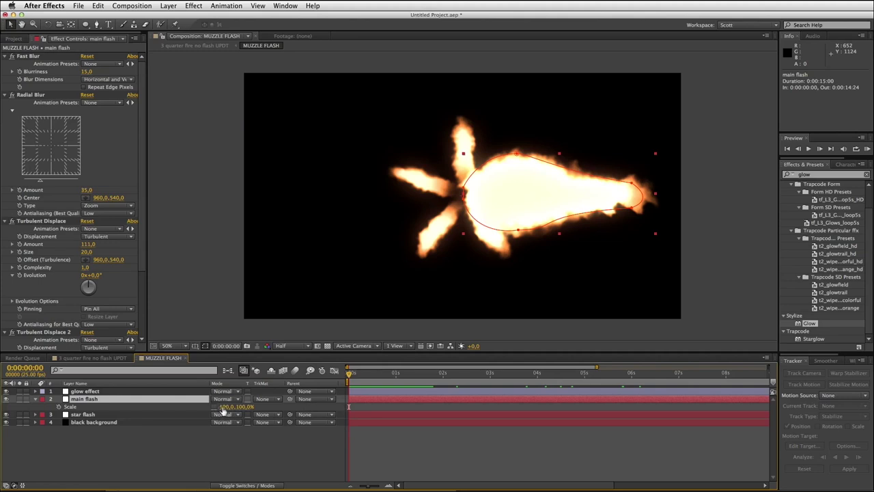
pyautogui.moveTo(222, 406); pyautogui.dragTo(213, 406)
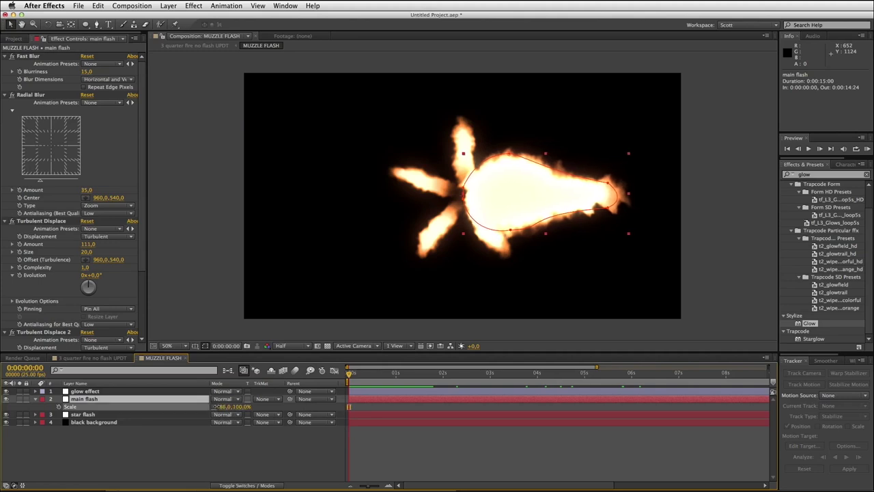
# Check the narrower flash in the soldier comp, then tilt main flash about 4° in Rotation
pyautogui.click(96, 358)
pyautogui.click(157, 358)
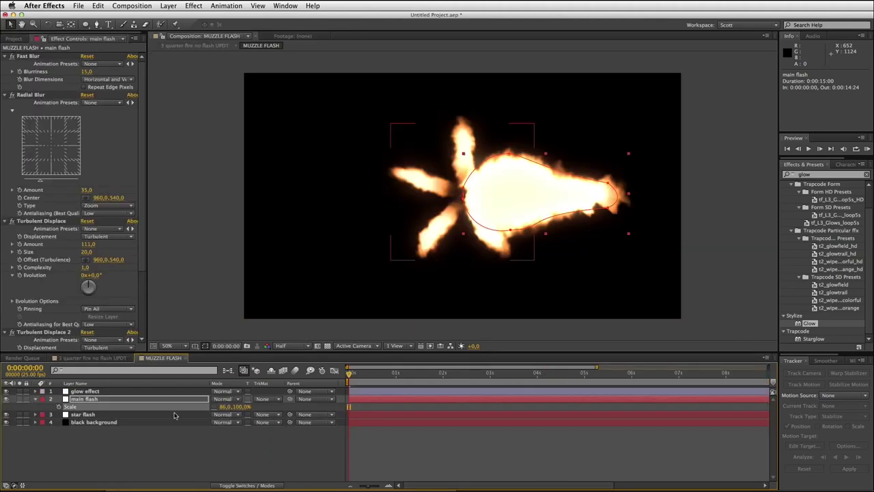
pyautogui.press('r')
pyautogui.moveTo(224, 406); pyautogui.dragTo(230, 406)
# Keyframe the MUZZLE FLASH layer's Opacity to flicker between 100% and 0% over three frames
pyautogui.click(99, 359)
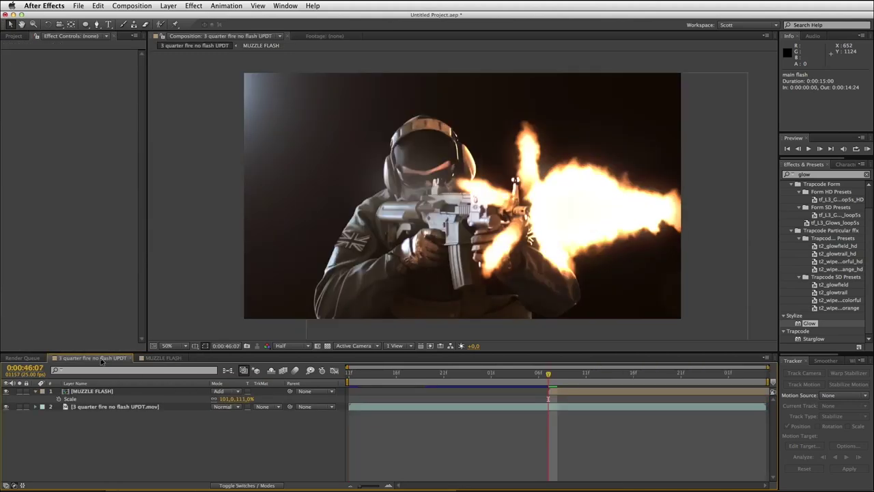
pyautogui.click(120, 392)
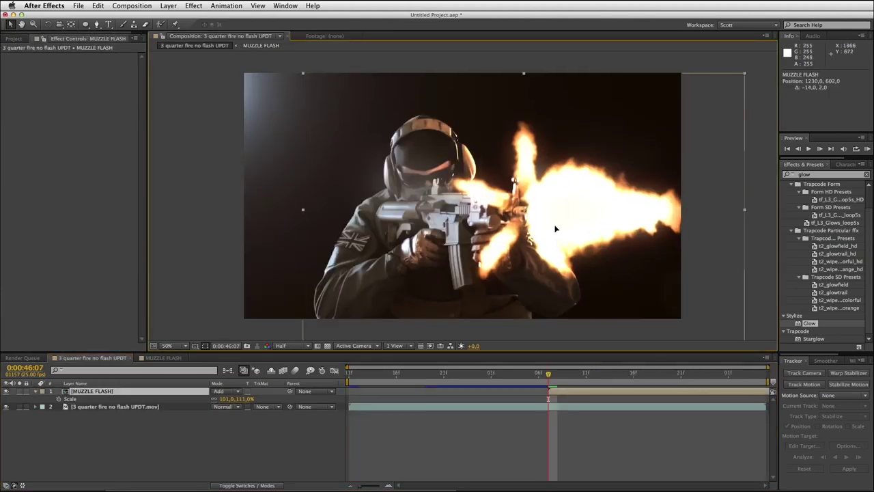
pyautogui.click(402, 364)
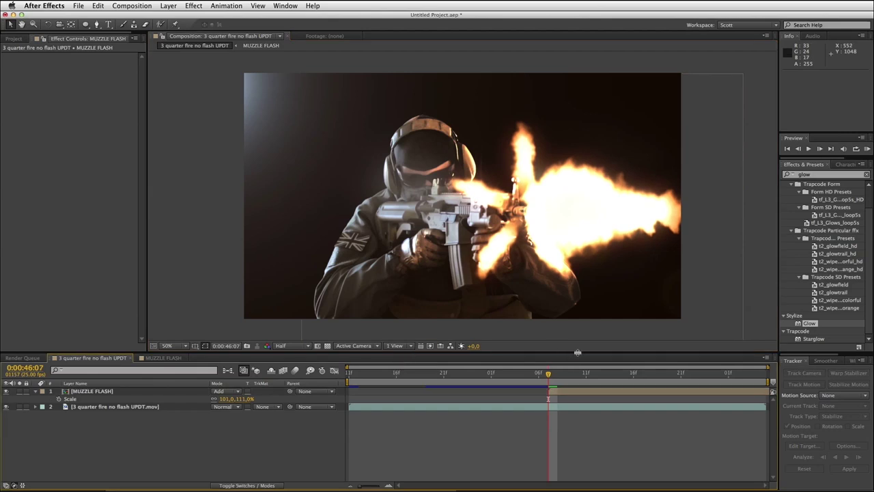
pyautogui.click(561, 394)
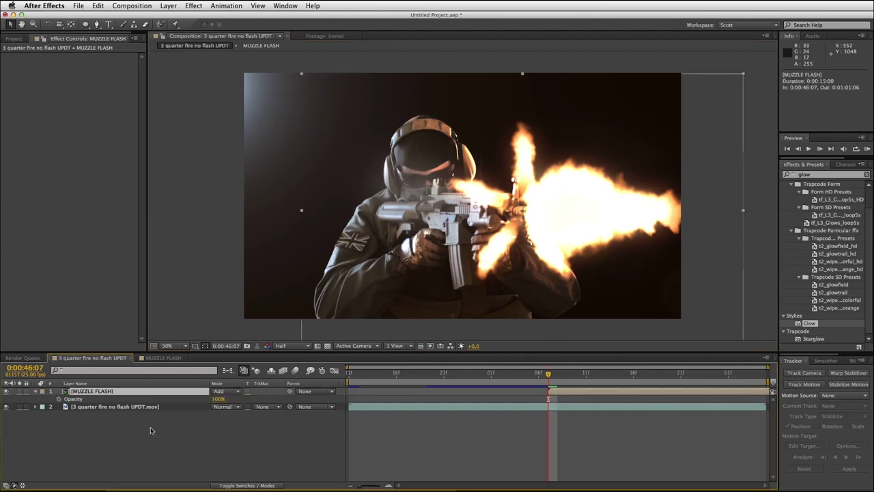
pyautogui.press('t')
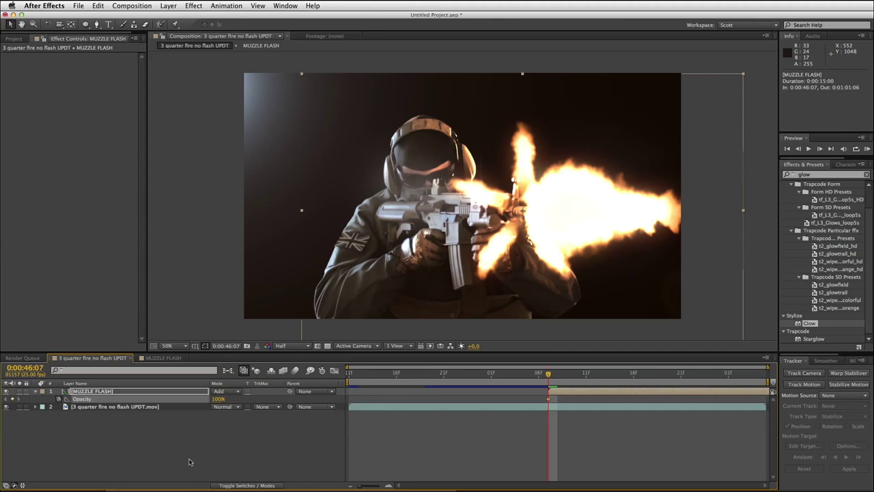
pyautogui.press('pagedown')
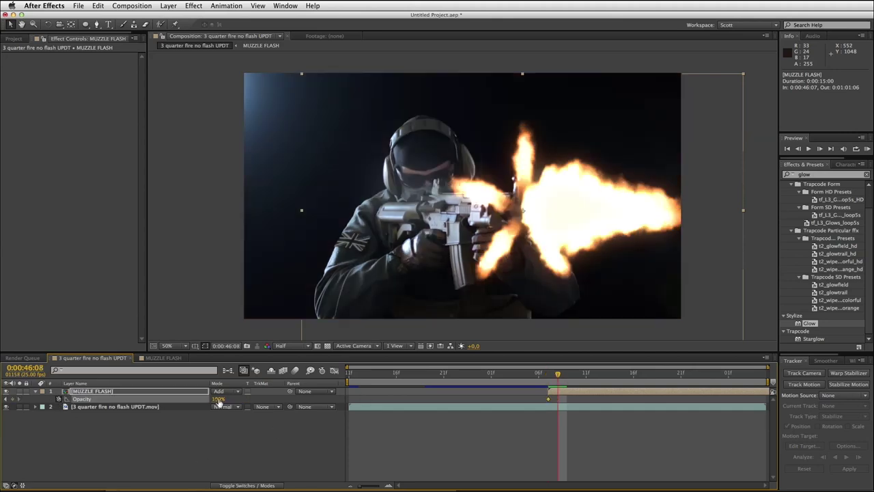
pyautogui.moveTo(217, 400); pyautogui.dragTo(157, 399)
pyautogui.press('pagedown')
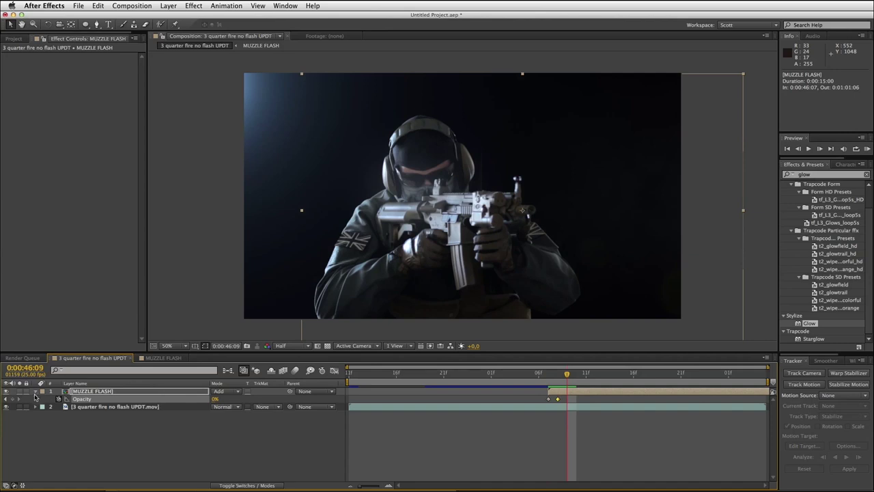
pyautogui.click(13, 399)
pyautogui.press('pagedown')
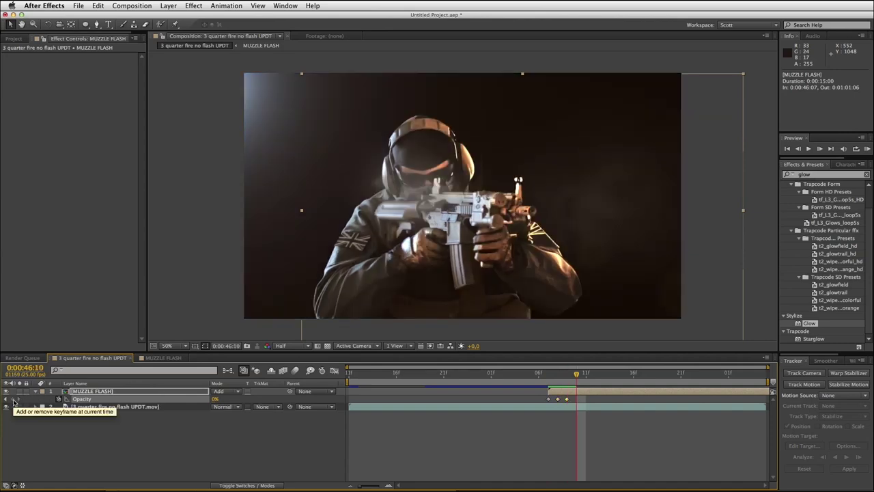
# Paste the three flicker keyframes at 46:10 and 46:13 across the firing, then start the work area at 0:00:46:04
pyautogui.click(549, 375)
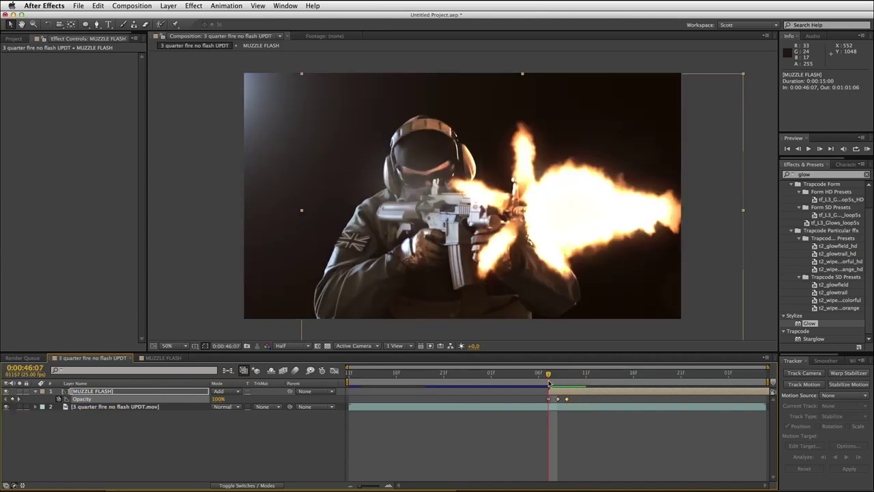
pyautogui.moveTo(540, 398); pyautogui.dragTo(586, 405)
pyautogui.hotkey('ctrl', 'c')
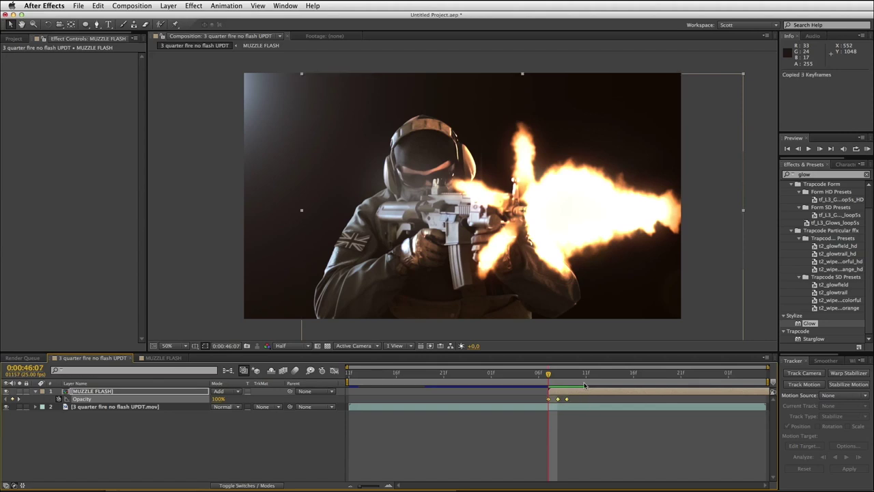
pyautogui.click(576, 375)
pyautogui.hotkey('ctrl', 'v')
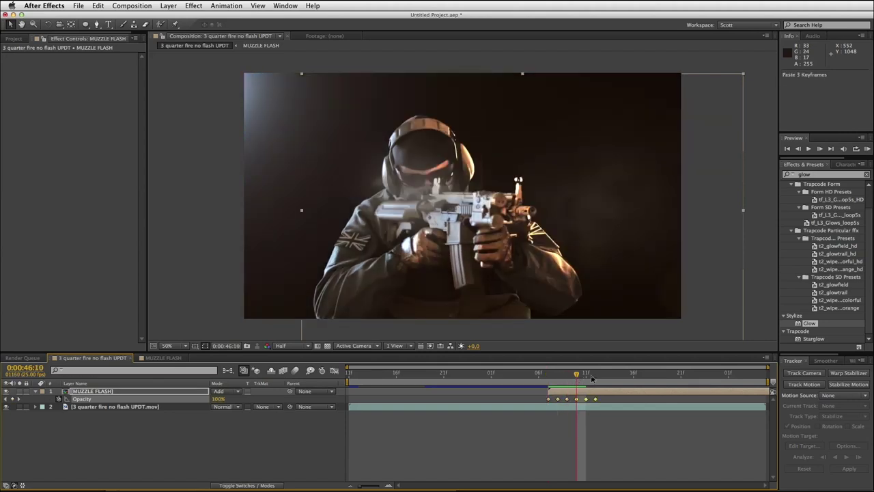
pyautogui.click(595, 375)
pyautogui.click(605, 375)
pyautogui.hotkey('ctrl', 'v')
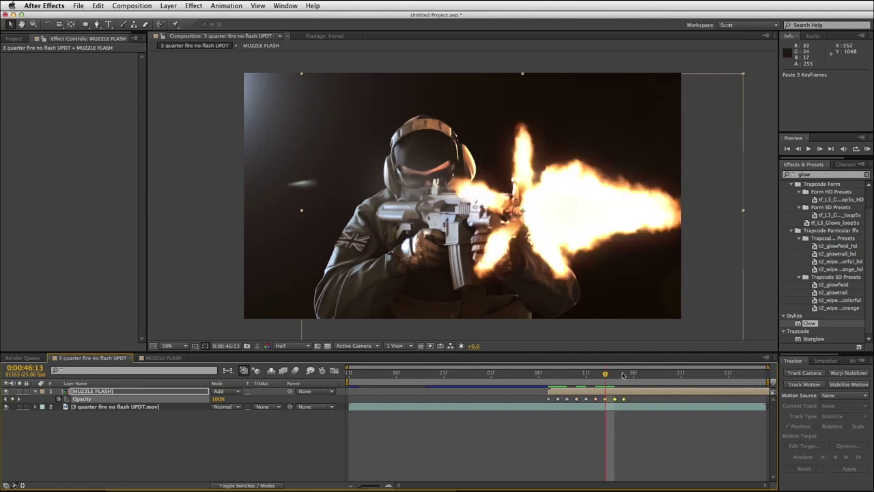
pyautogui.click(635, 375)
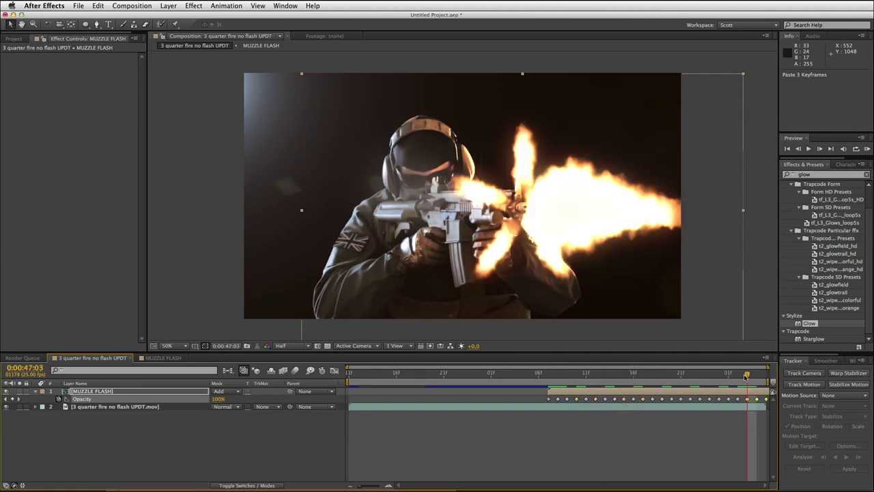
pyautogui.click(548, 375)
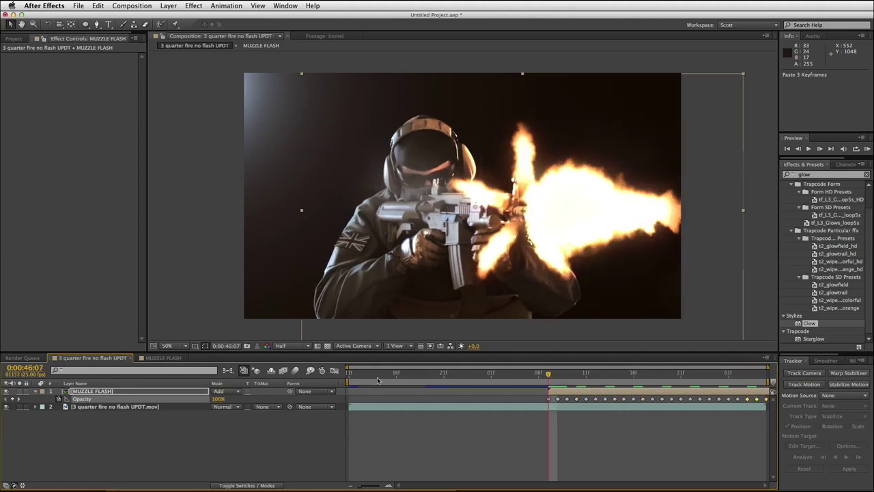
pyautogui.moveTo(347, 380); pyautogui.dragTo(517, 380)
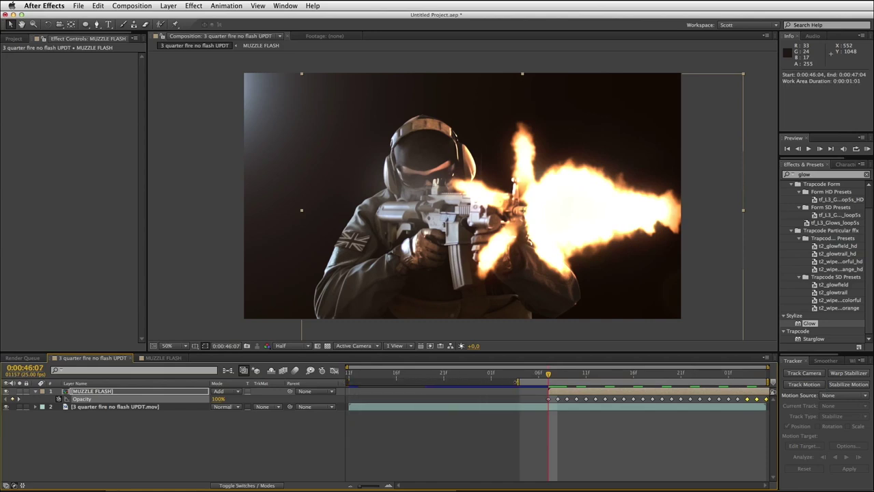
# RAM-preview the strobing flash over the soldier footage, stop on a flash frame, and open MUZZLE FLASH
pyautogui.press('KP_0')
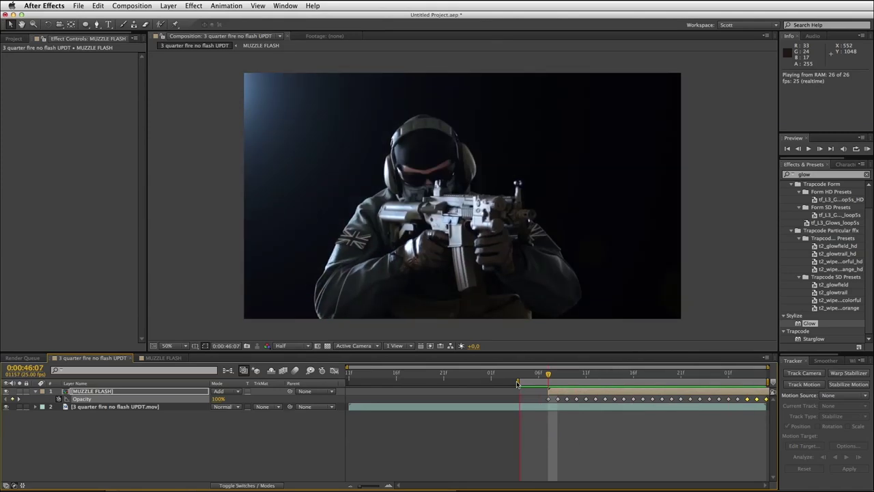
pyautogui.press('space')
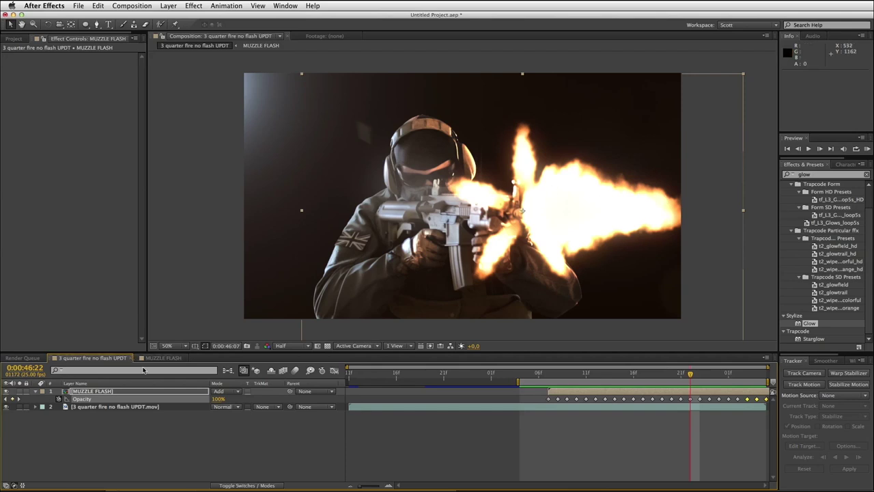
pyautogui.click(164, 358)
# Scale main flash to 104.4,116.0%, then preview the bigger flash over the soldier footage
pyautogui.press('s')
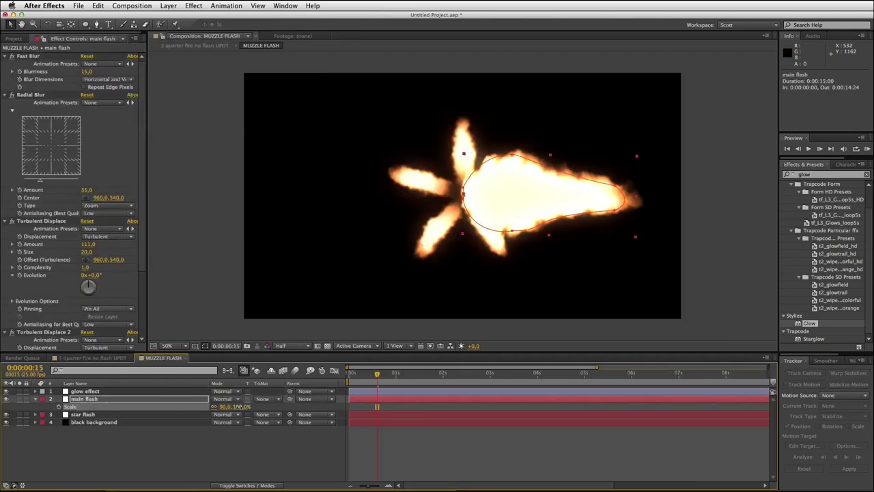
pyautogui.moveTo(239, 407); pyautogui.dragTo(247, 407)
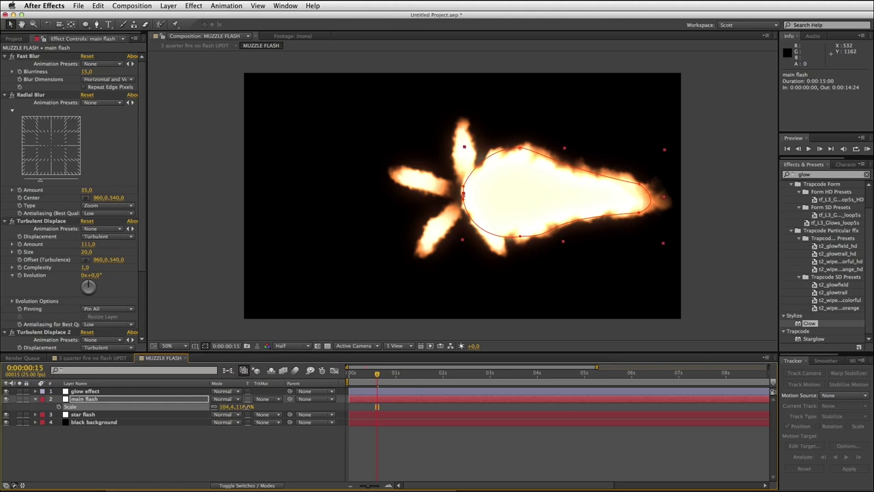
pyautogui.click(103, 358)
pyautogui.press('space')
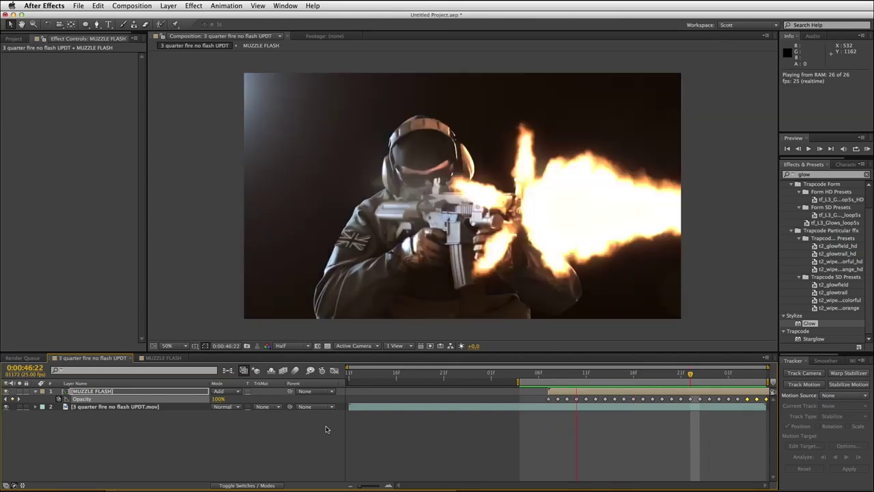
pyautogui.press('space')
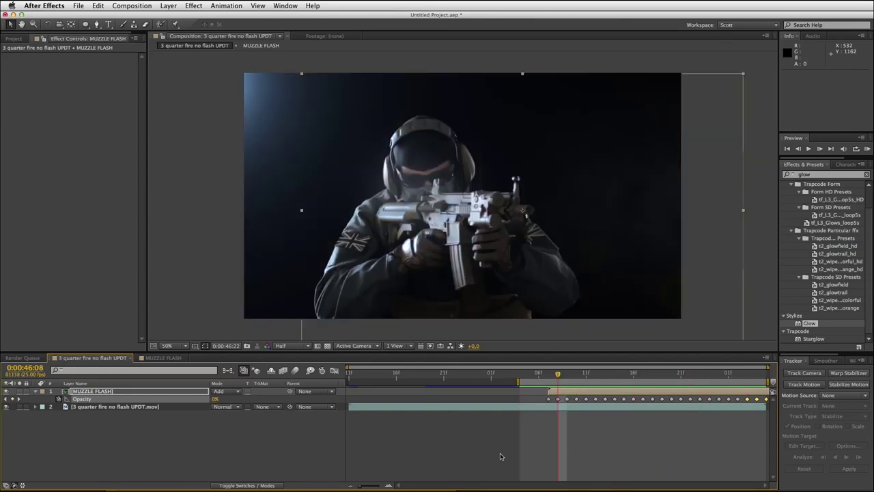
pyautogui.press('pageup')
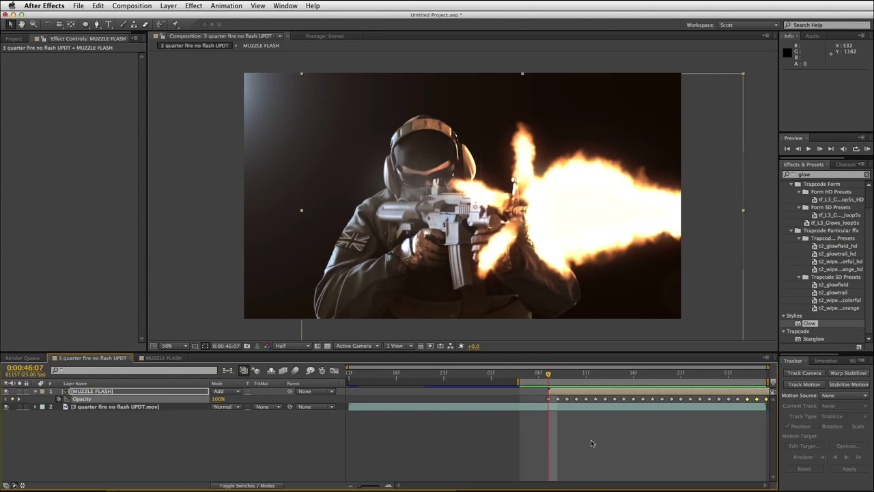
# Raise star flash's Mask 2 Expansion from -22 to 103 pixels, then reselect main flash
pyautogui.click(164, 358)
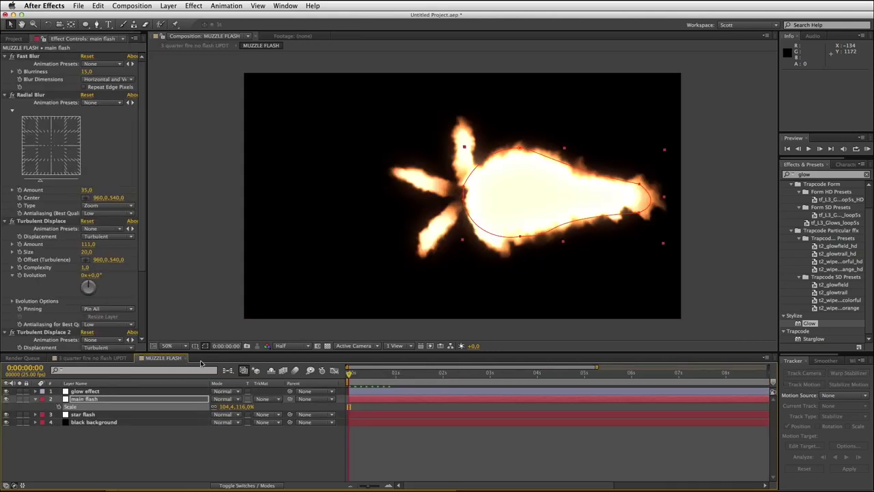
pyautogui.click(186, 446)
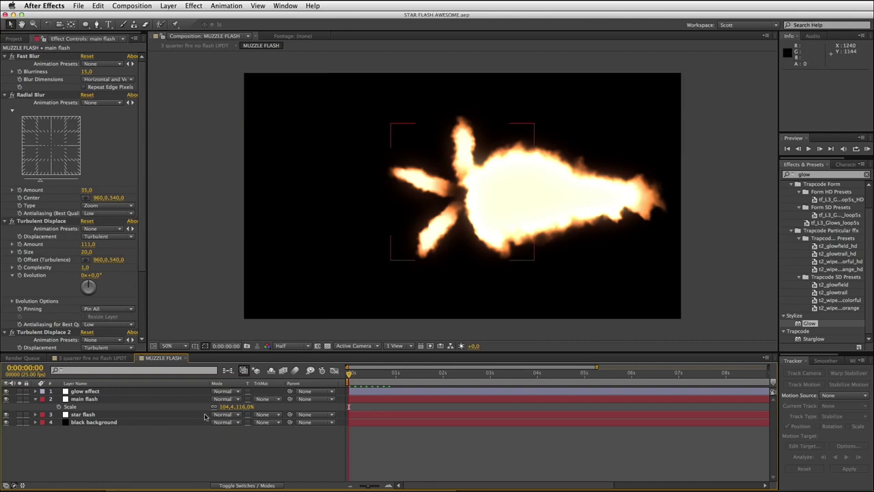
pyautogui.click(88, 415)
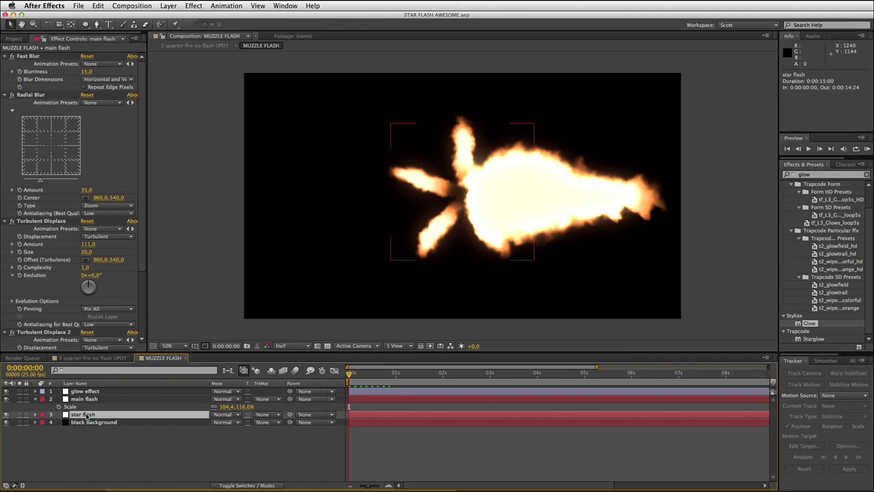
pyautogui.click(35, 415)
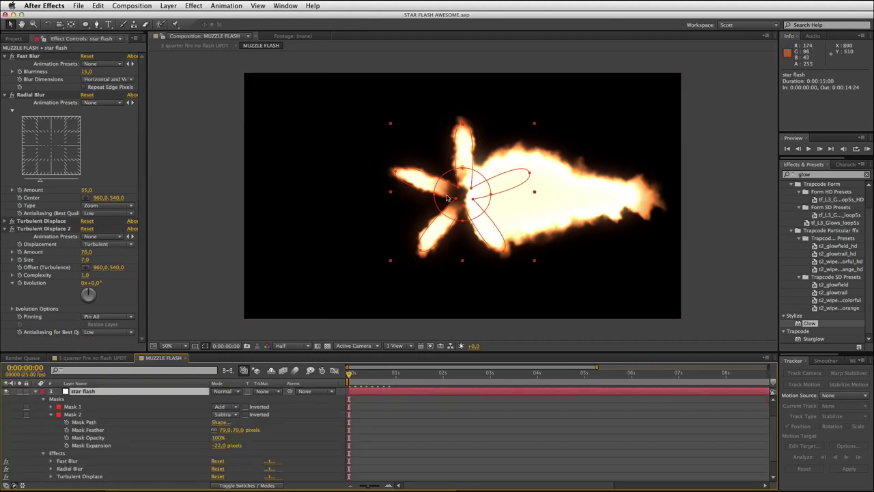
pyautogui.moveTo(222, 445); pyautogui.dragTo(262, 443)
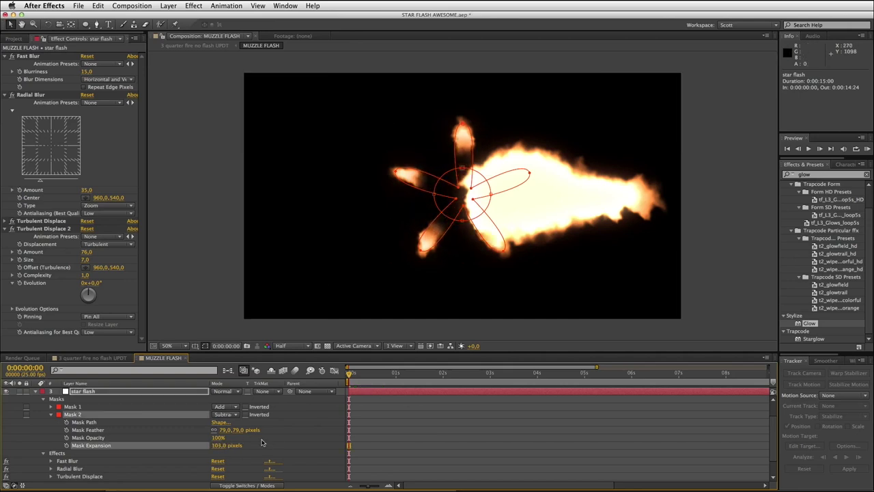
pyautogui.click(36, 392)
pyautogui.click(92, 400)
# Cut an elliptical Subtract Mask 2 with 132-pixel feather from main flash's left side
pyautogui.press('s')
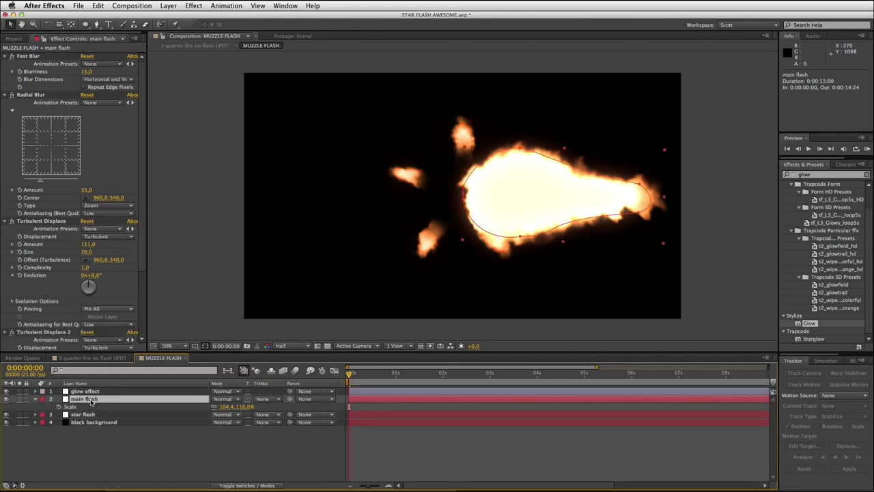
pyautogui.click(86, 27)
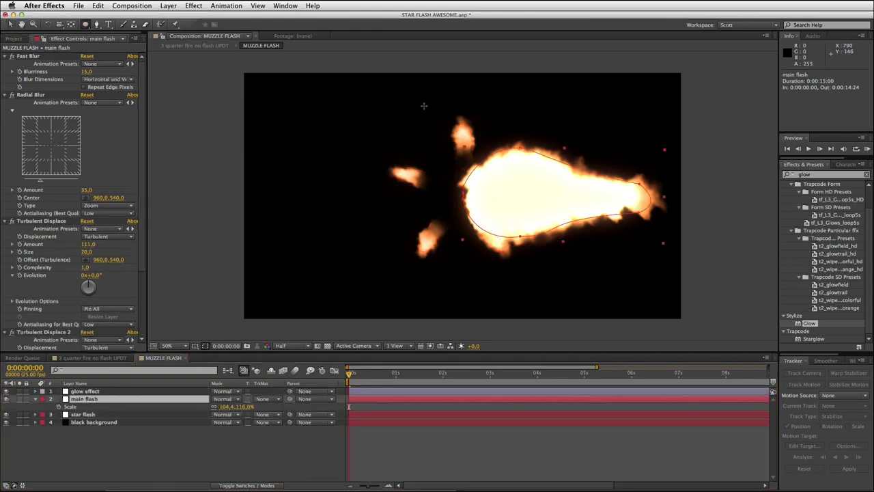
pyautogui.moveTo(423, 106); pyautogui.dragTo(549, 269)
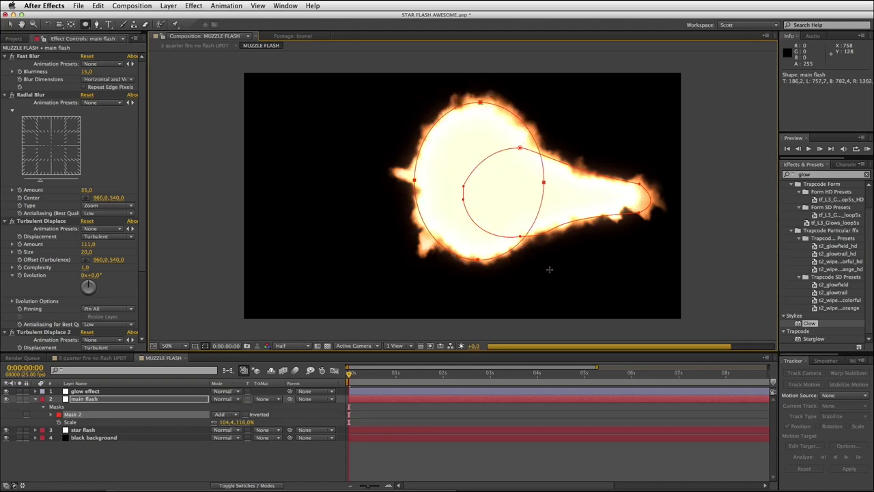
pyautogui.click(228, 416)
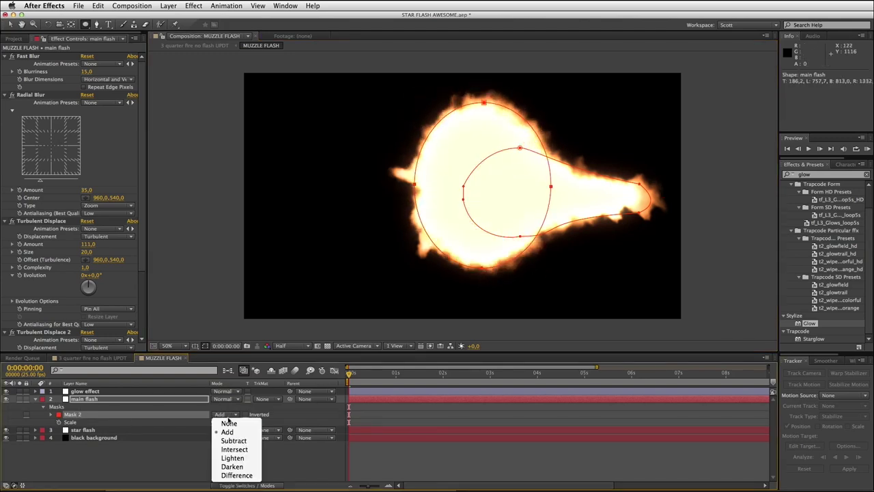
pyautogui.click(234, 440)
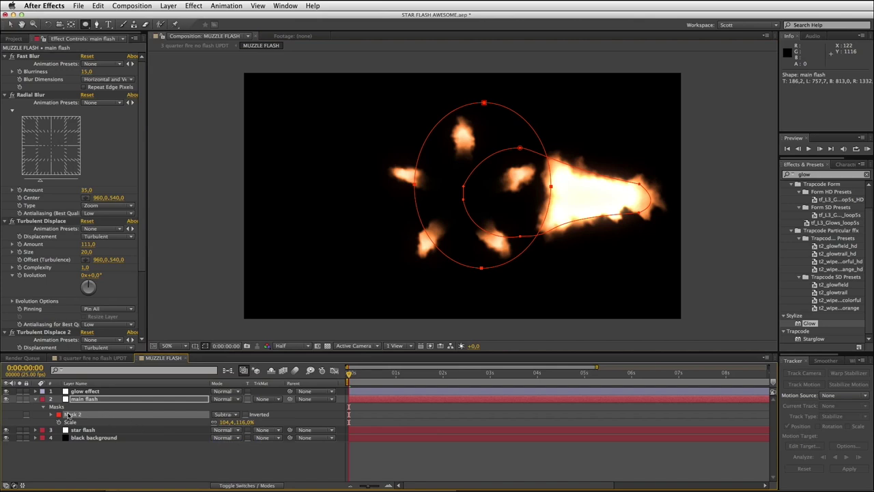
pyautogui.press('f')
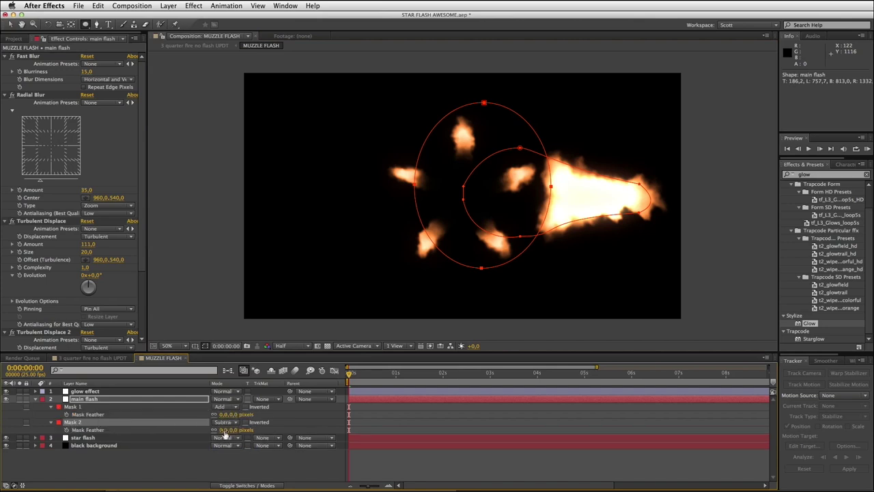
pyautogui.moveTo(226, 430); pyautogui.dragTo(278, 429)
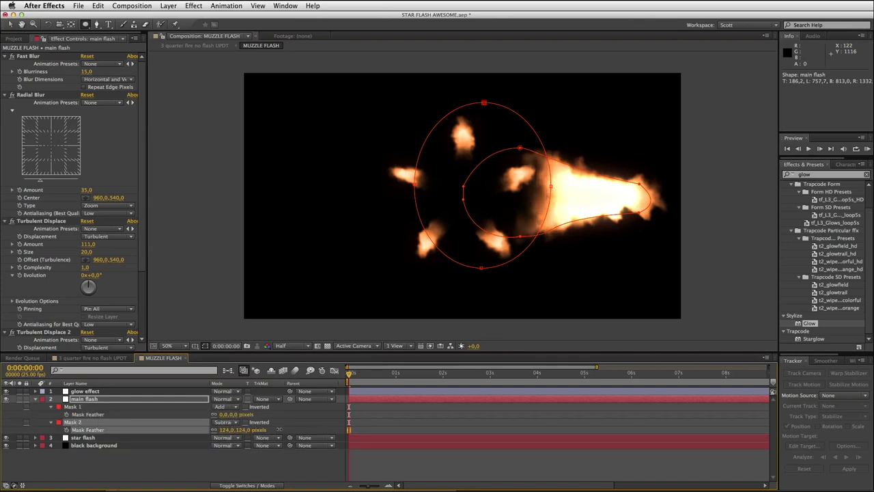
pyautogui.click(157, 455)
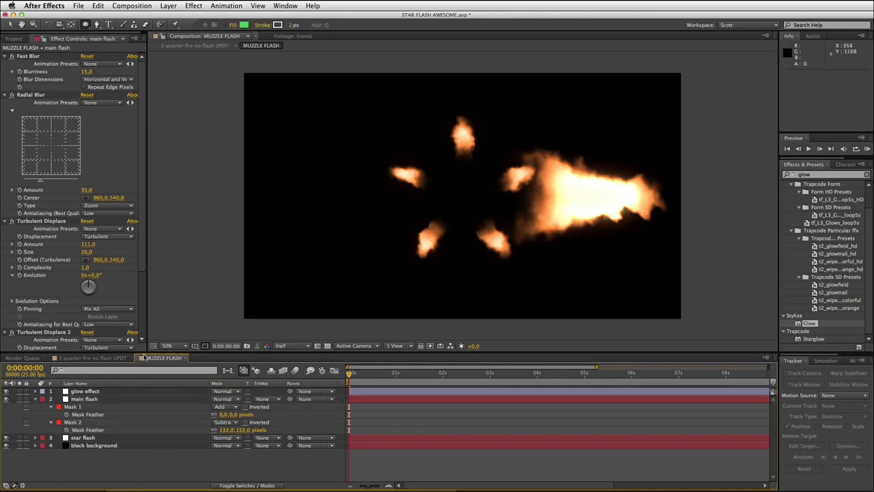
pyautogui.click(87, 358)
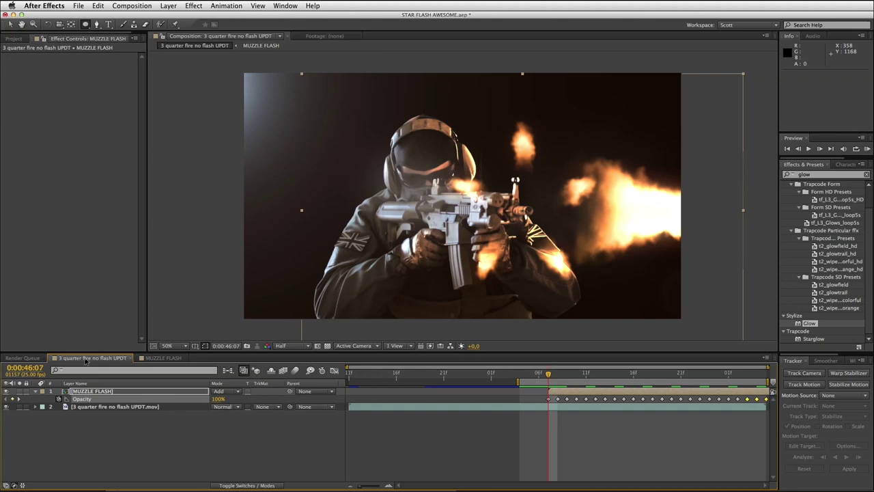